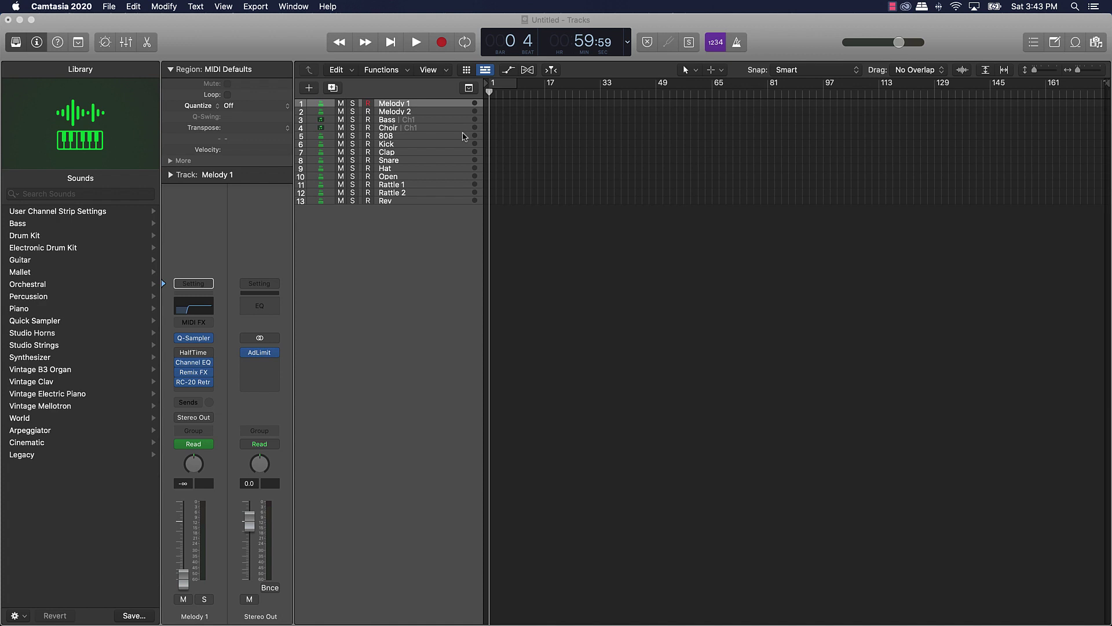
Step: Step through the 808, Kick, Clap and Snare tracks and inspect the 808's Quick Sampler
click(397, 139)
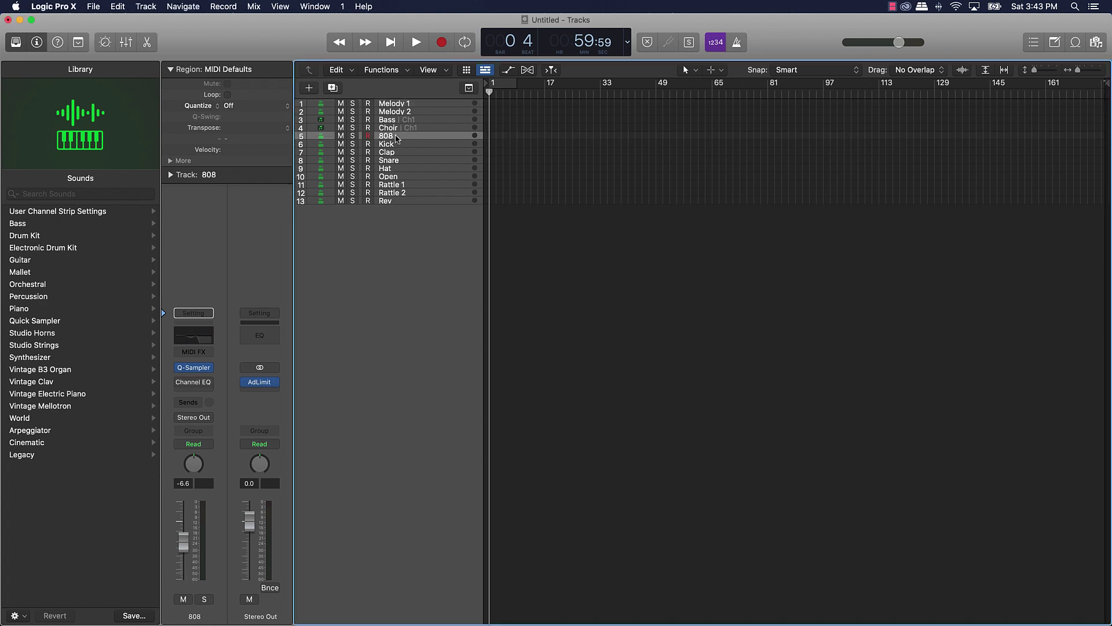
click(398, 145)
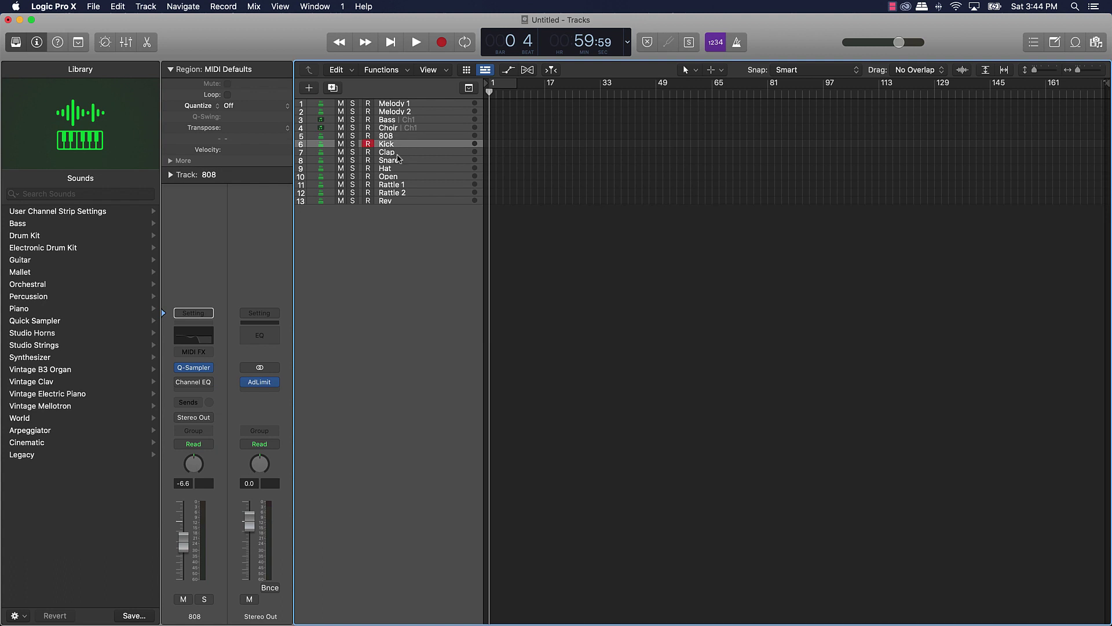
click(397, 153)
click(410, 161)
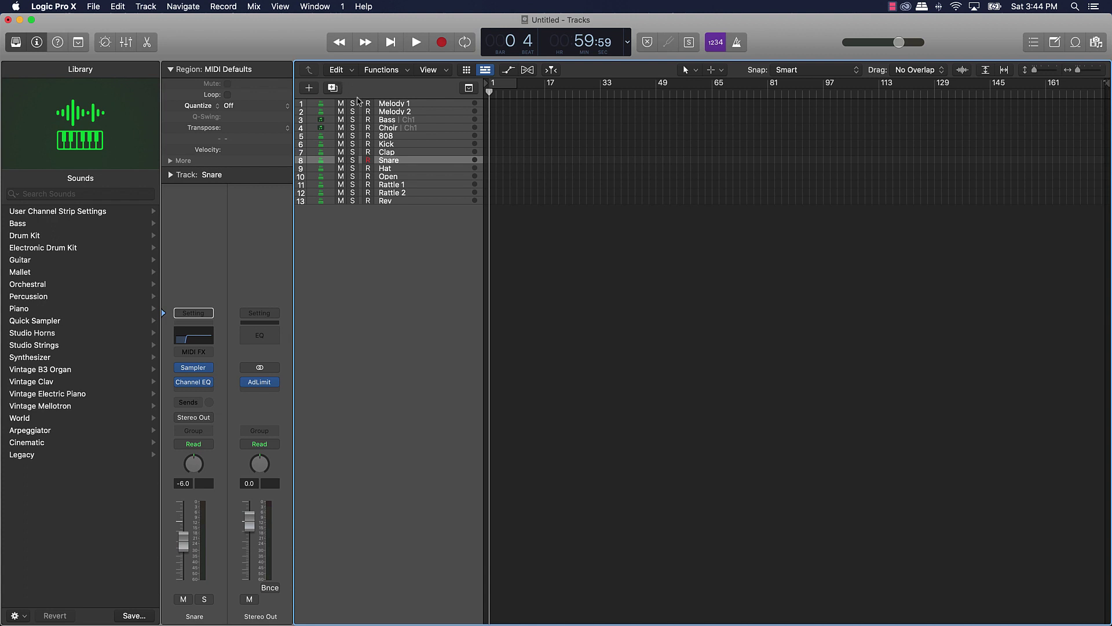
click(408, 137)
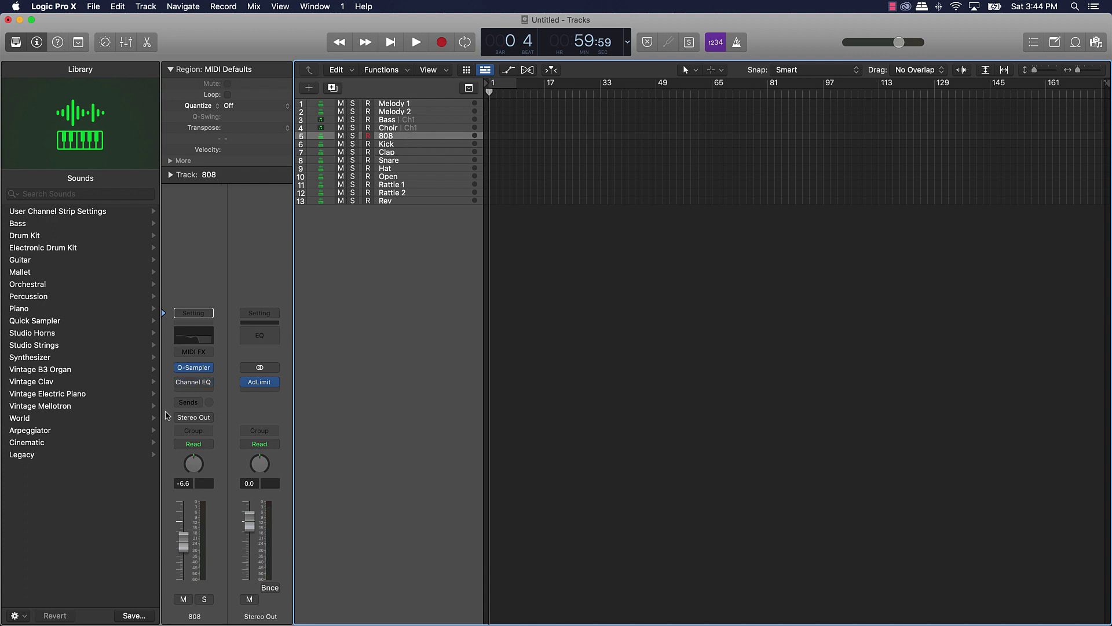
click(195, 369)
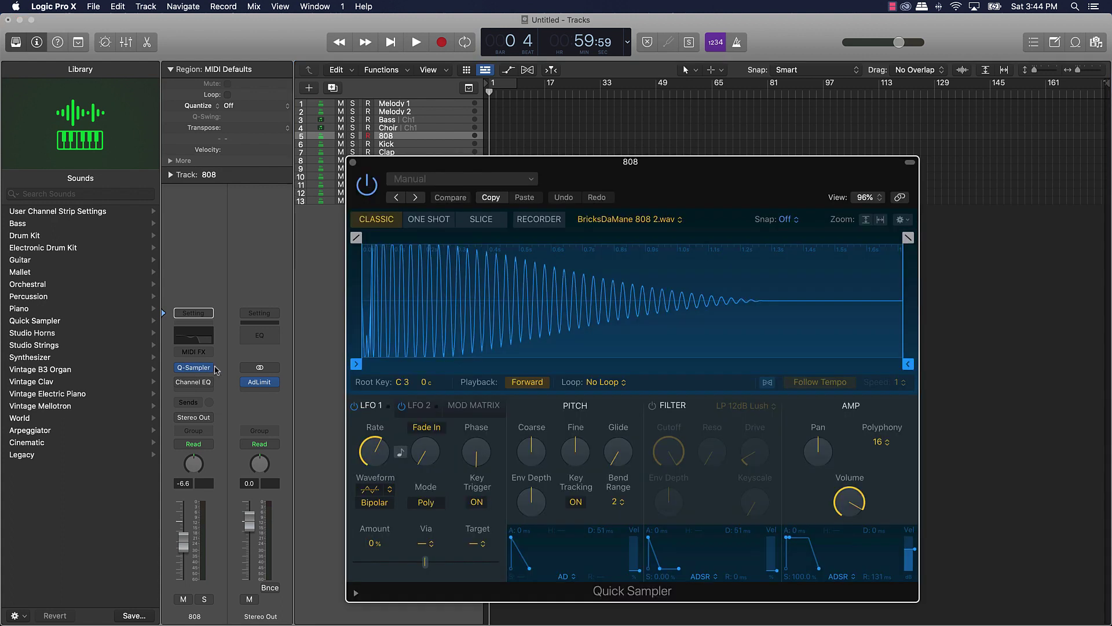
click(353, 162)
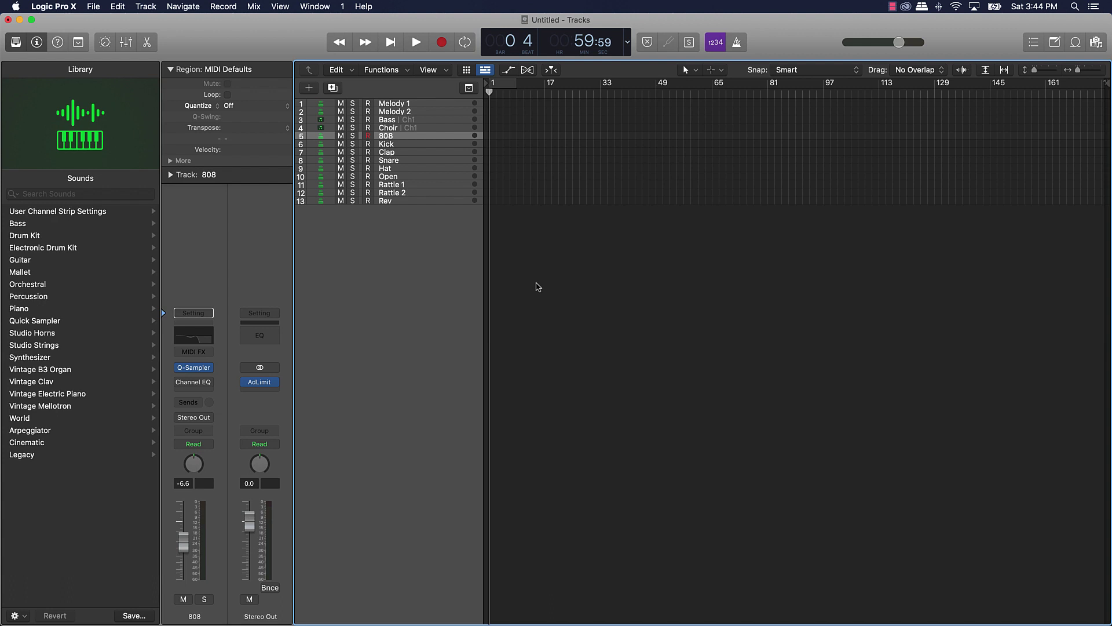
Step: Open Musical Typing with Cmd+K and play a few 808 notes on K and F
key(super+k)
key(k)
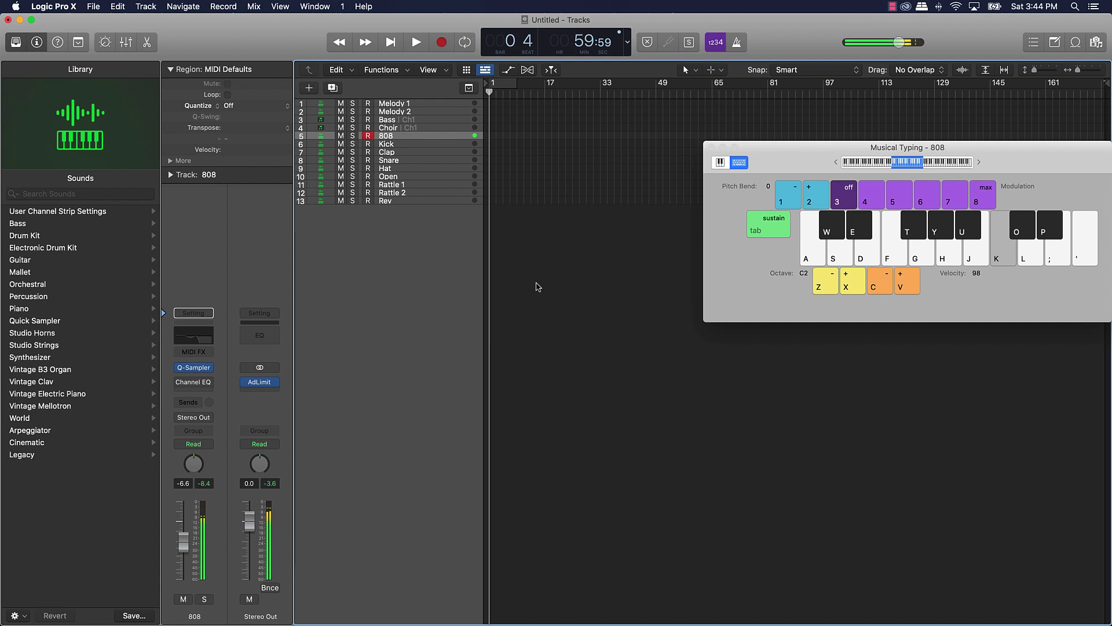
key(k)
key(k)
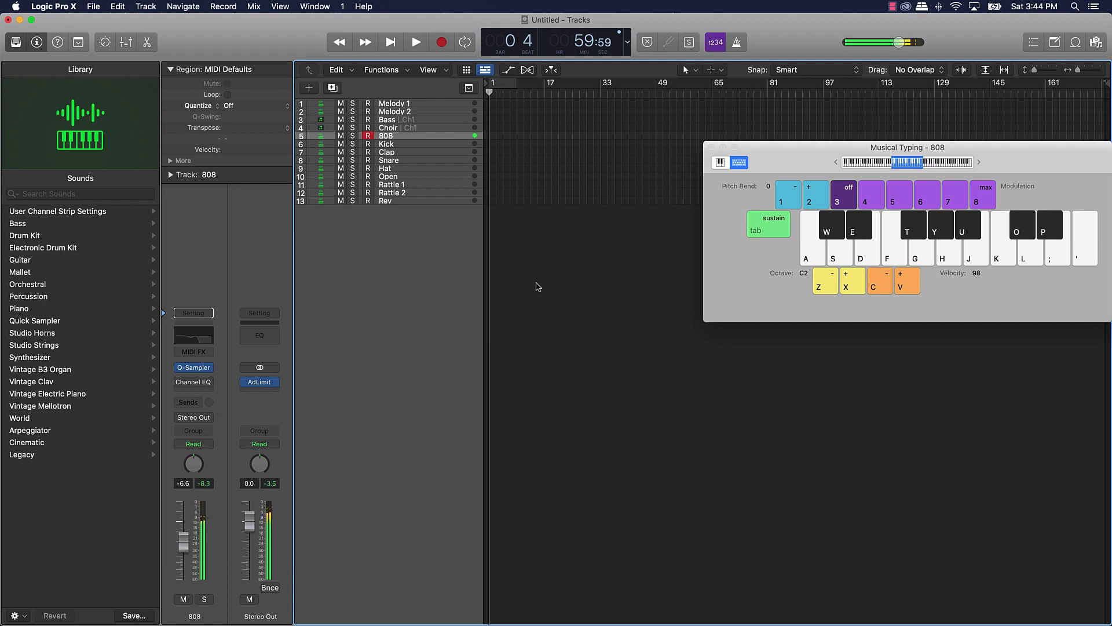
key(f)
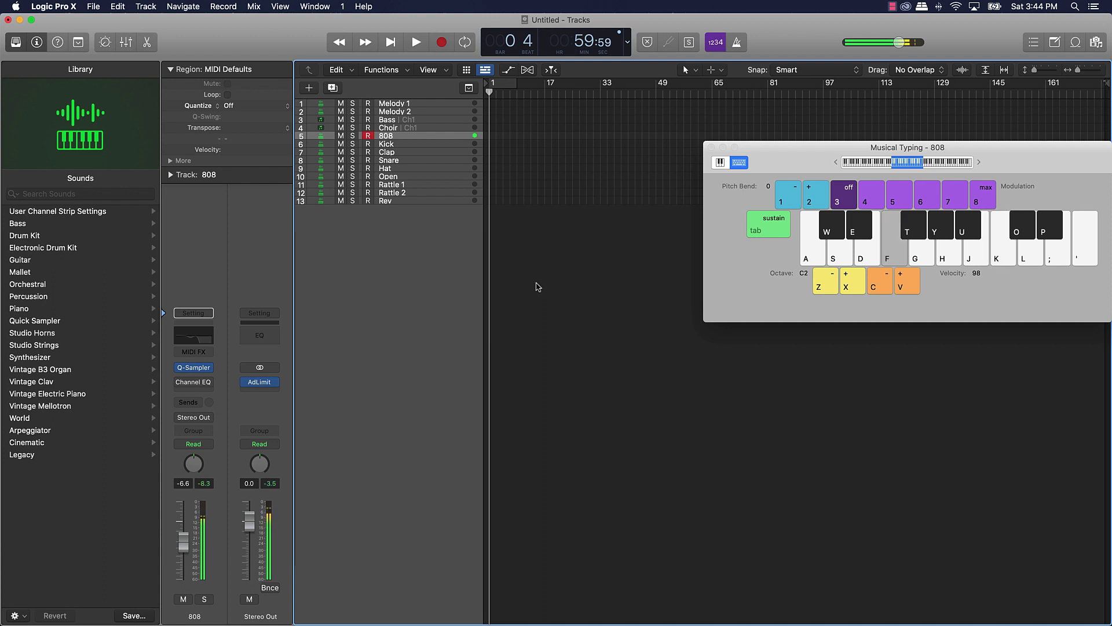
Step: Audition the Kick at octave C1, then the Clap sound
click(426, 144)
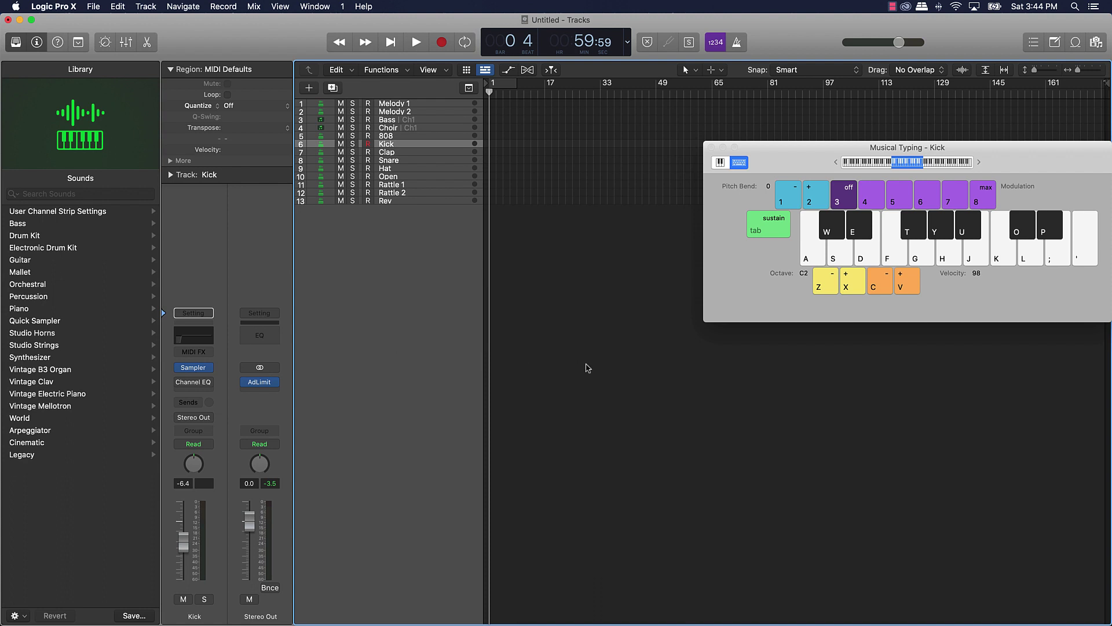
click(815, 256)
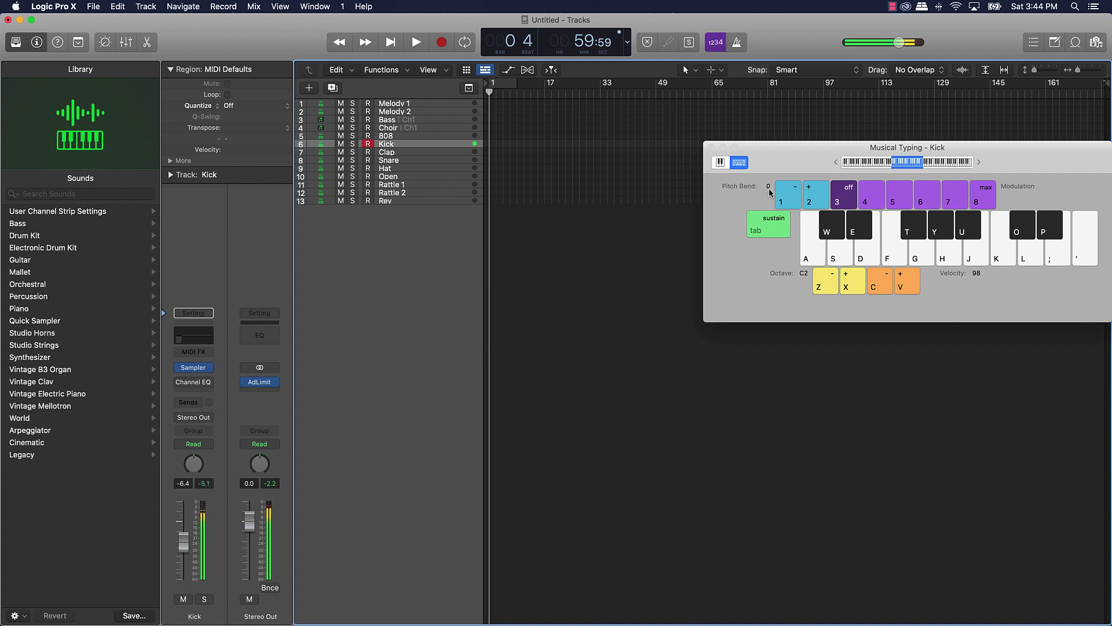
click(836, 163)
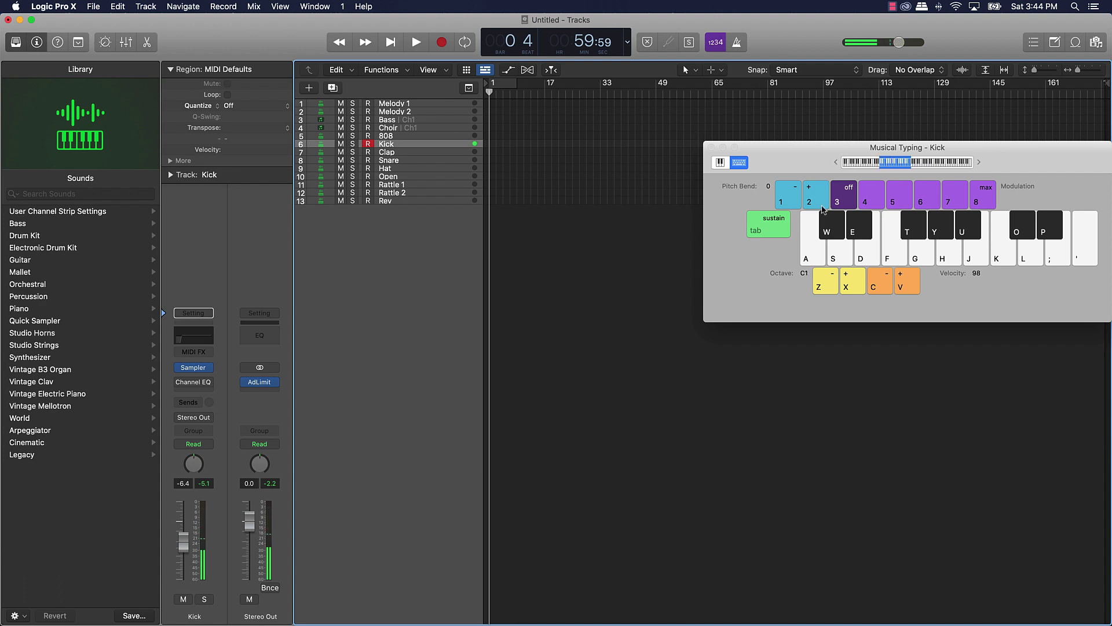
click(813, 243)
click(812, 240)
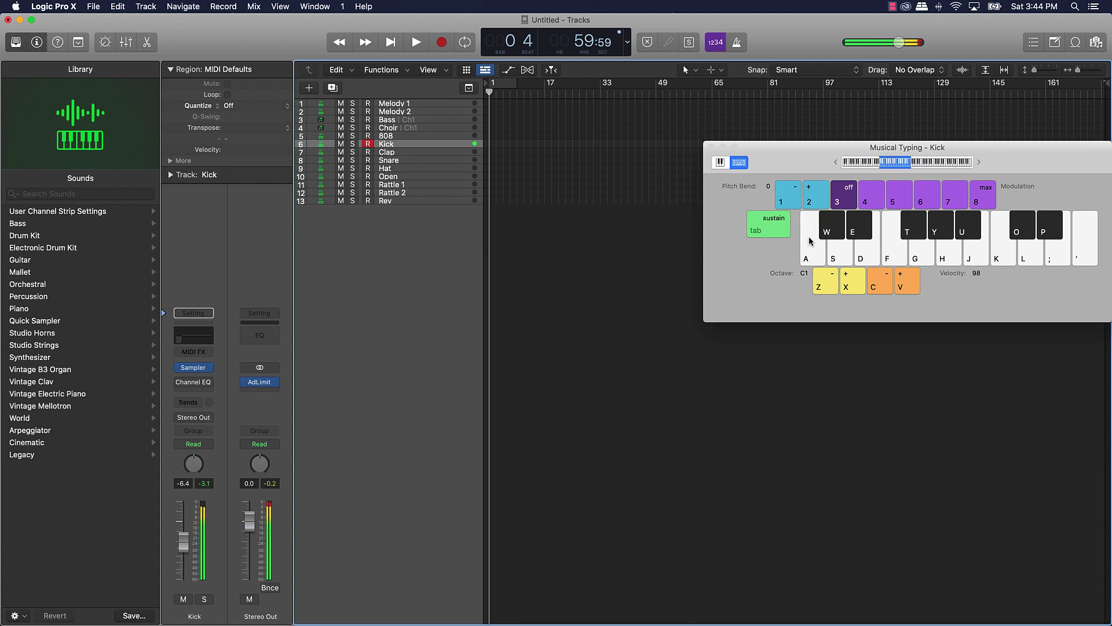
key(Down)
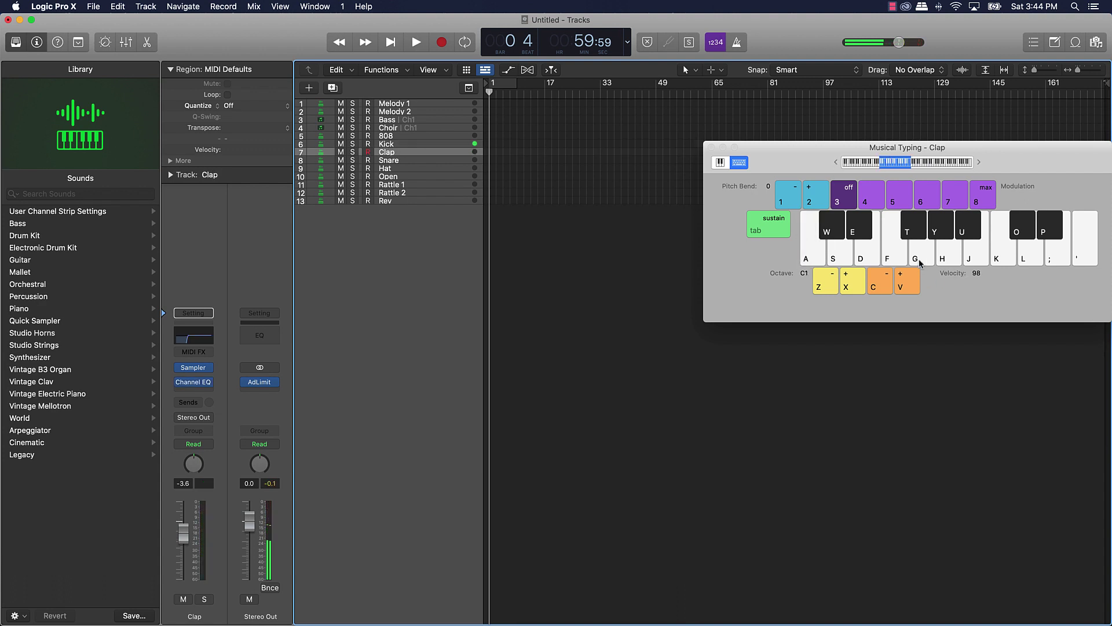
click(898, 254)
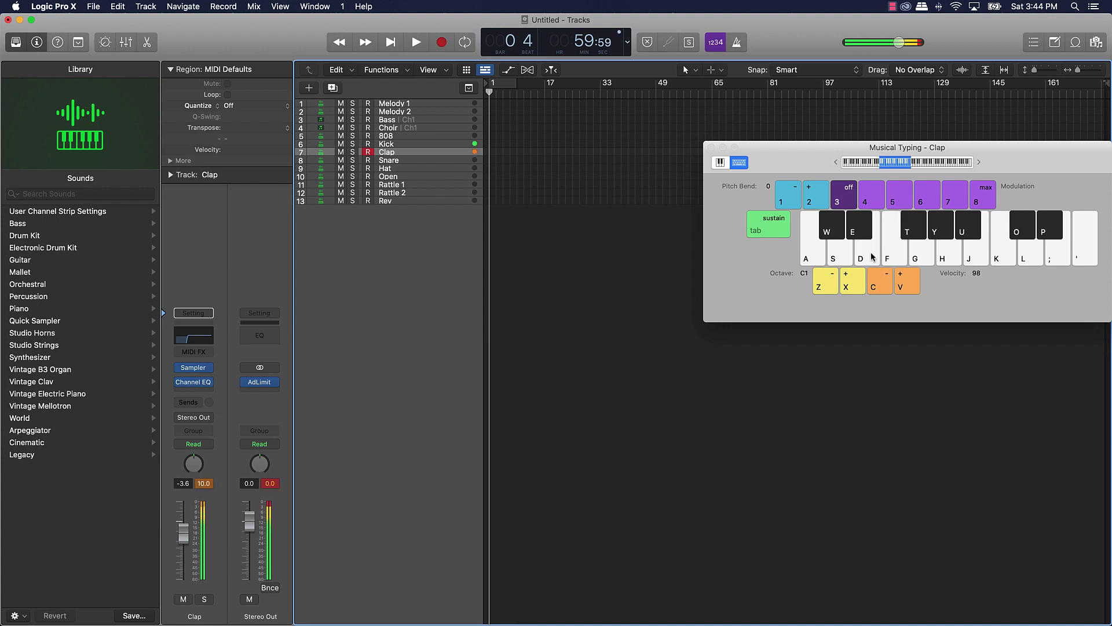
click(915, 258)
Step: Audition low and high hi-hat notes on Hat, then a run on the Open track
click(456, 170)
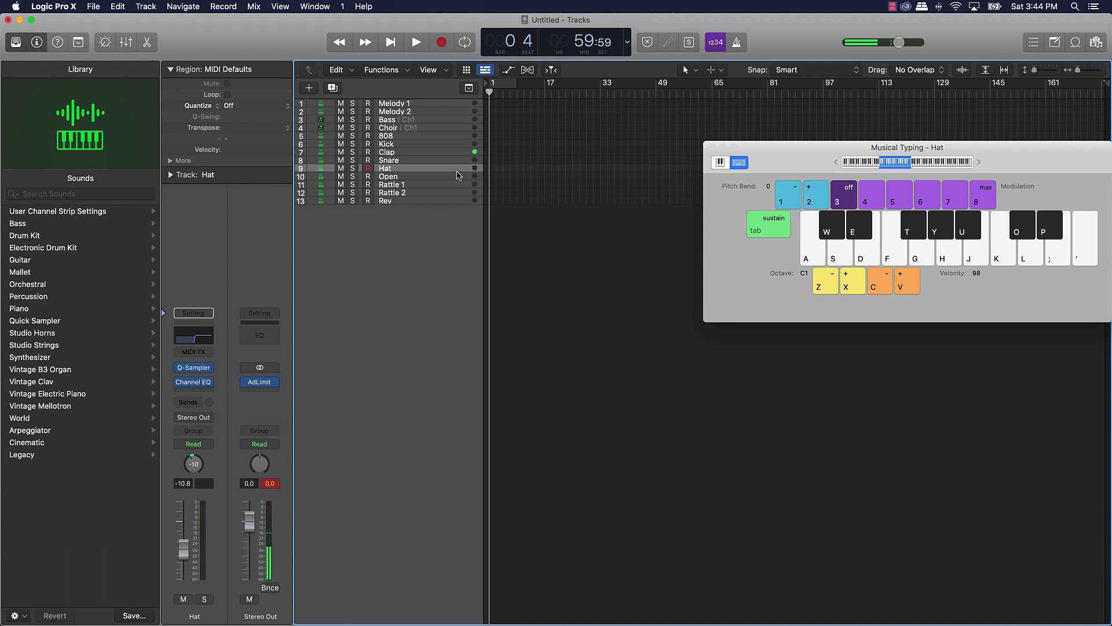
click(895, 254)
click(896, 254)
click(1024, 255)
click(1089, 256)
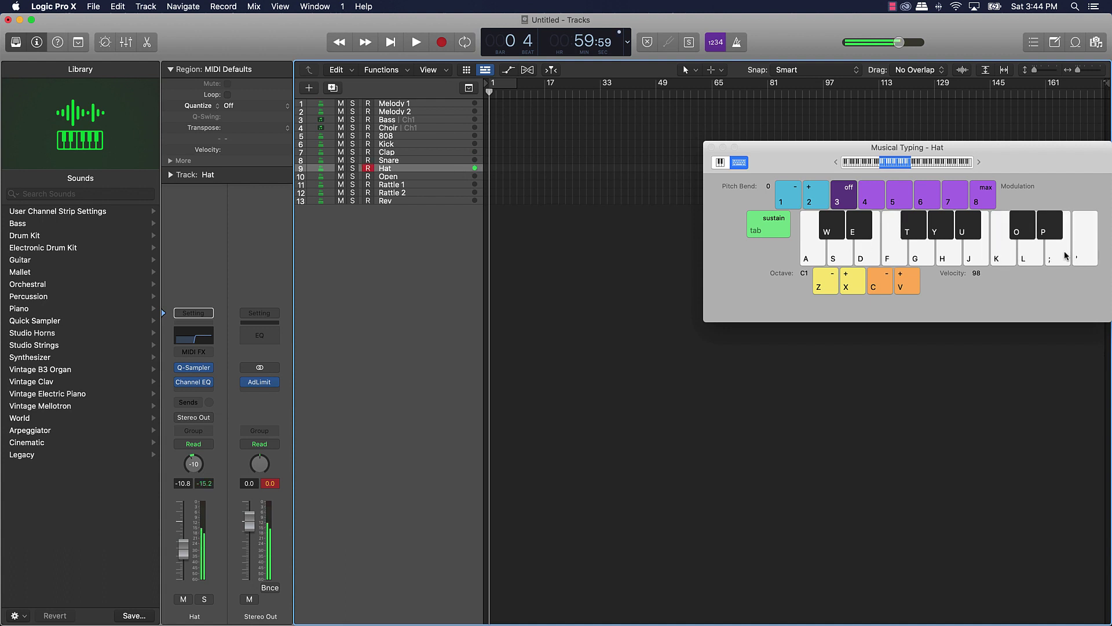
click(424, 176)
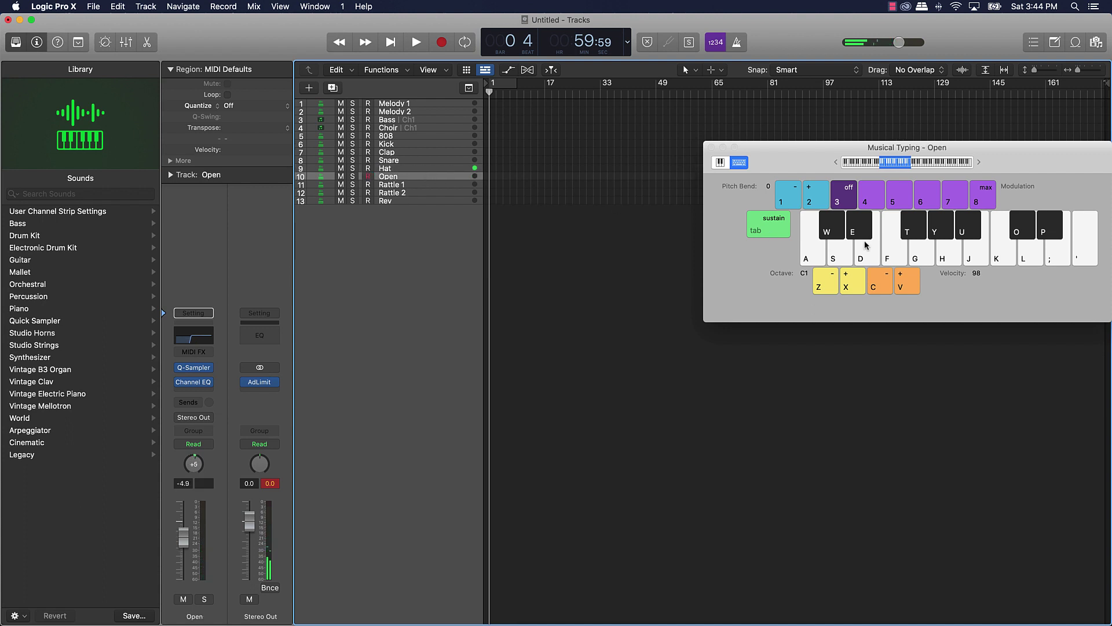
drag(913, 254, 963, 253)
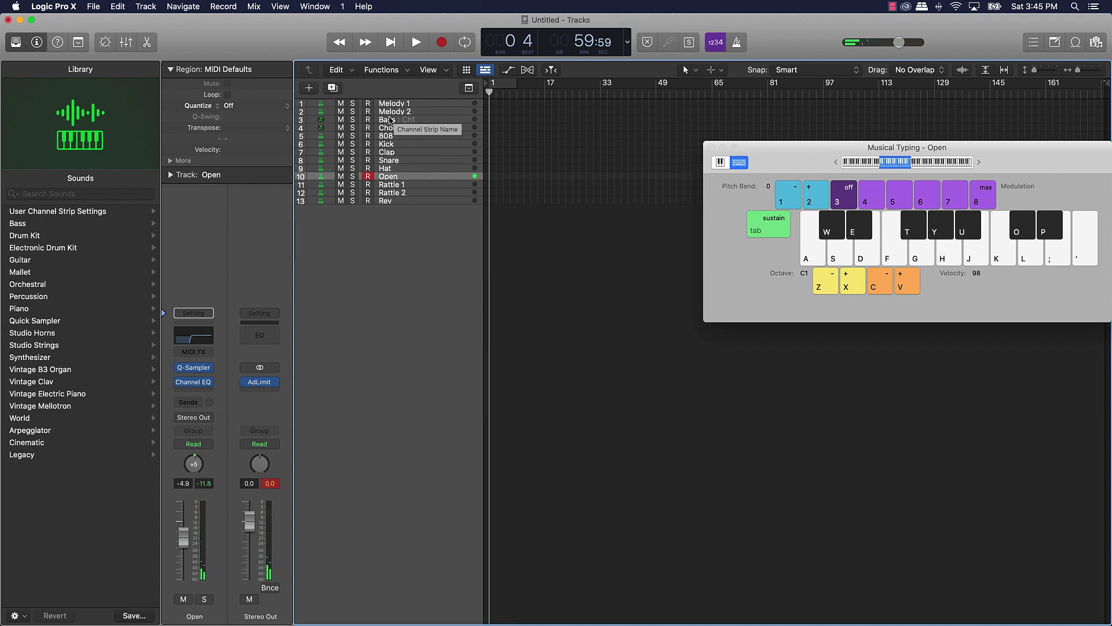
click(389, 123)
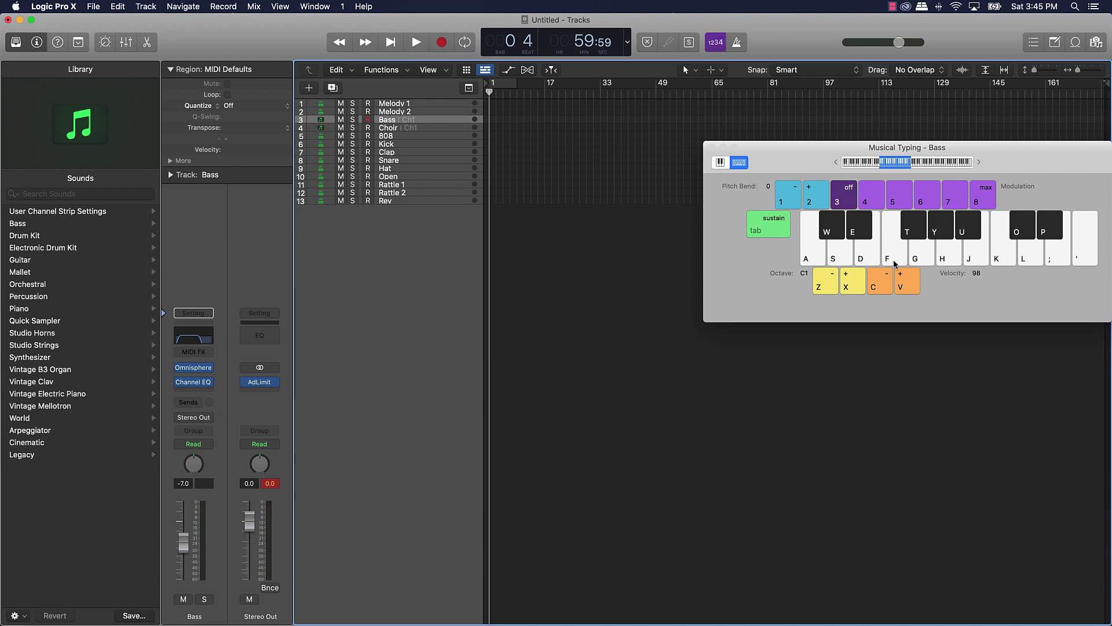
drag(1079, 257, 1009, 256)
key(h)
key(f)
key(h)
click(1083, 252)
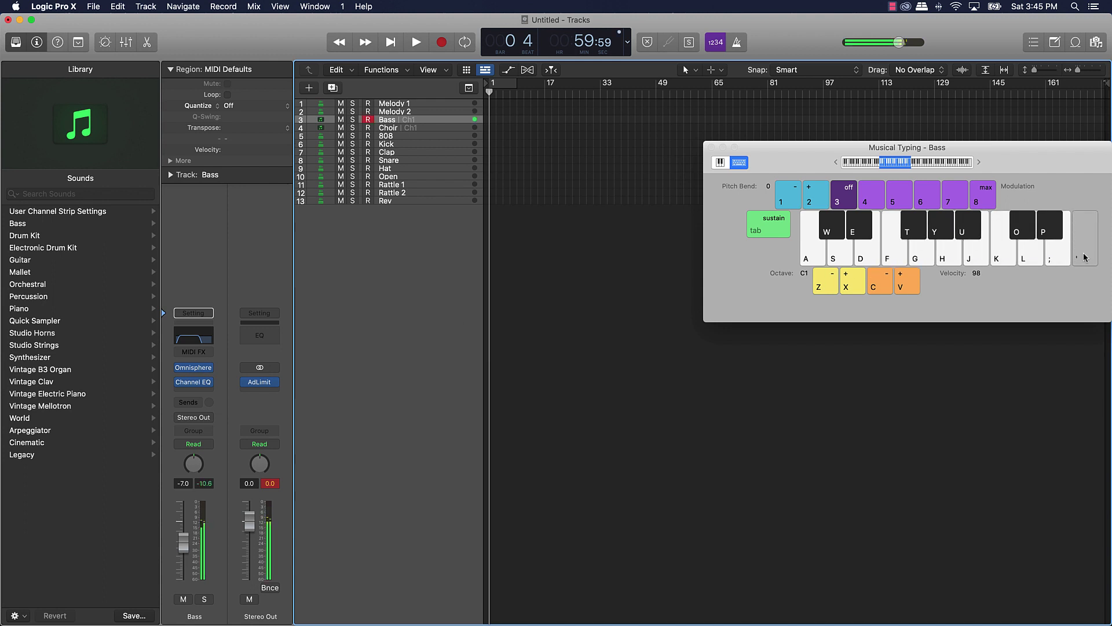
click(391, 129)
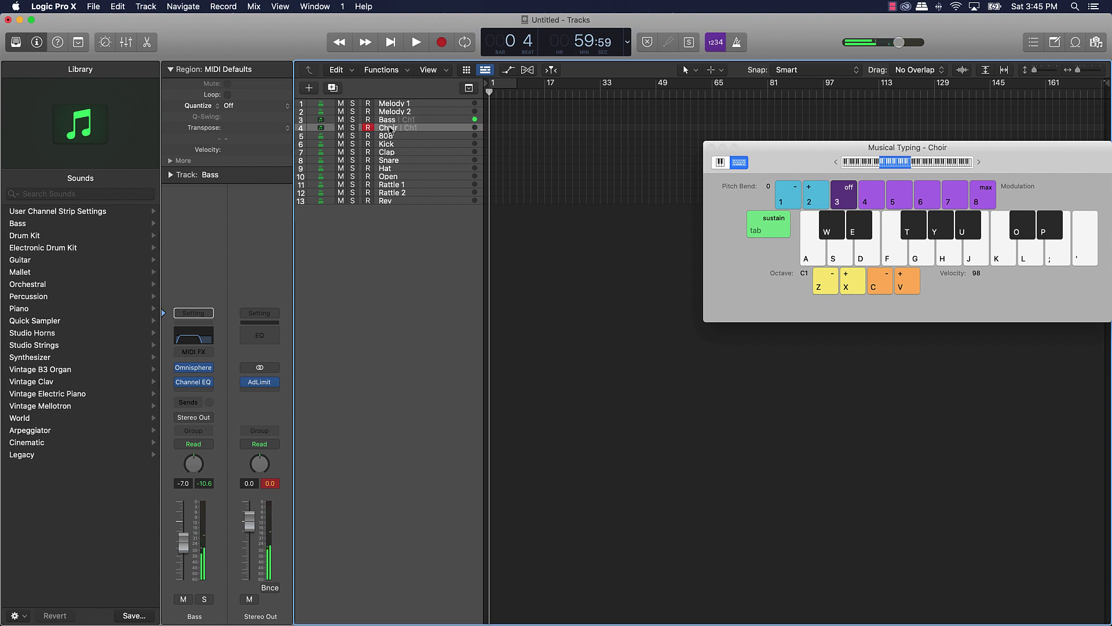
click(994, 249)
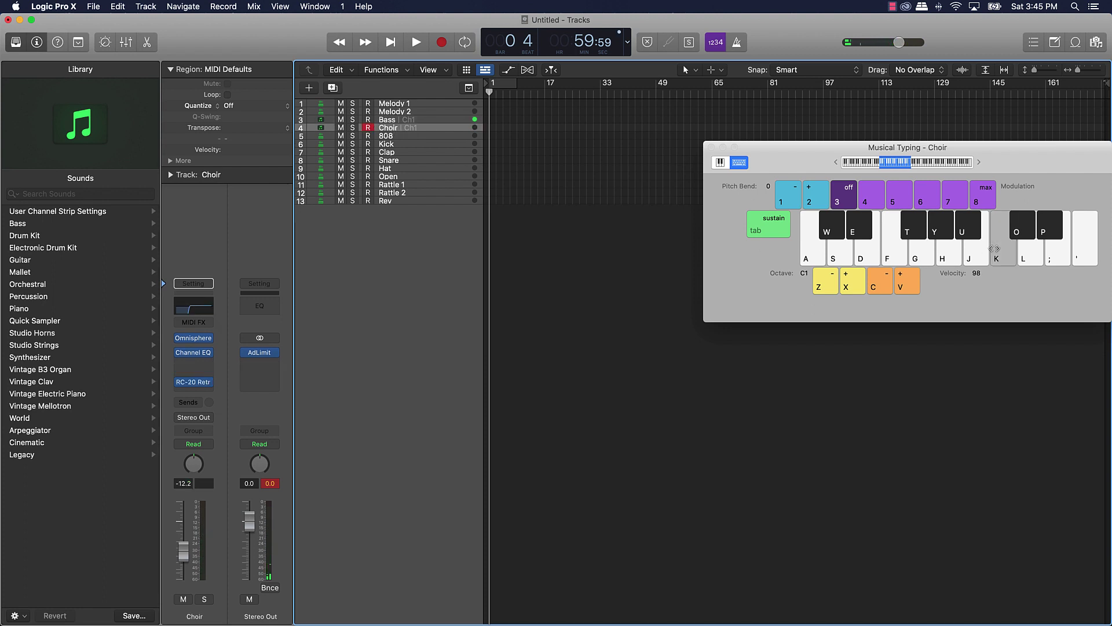
click(1070, 253)
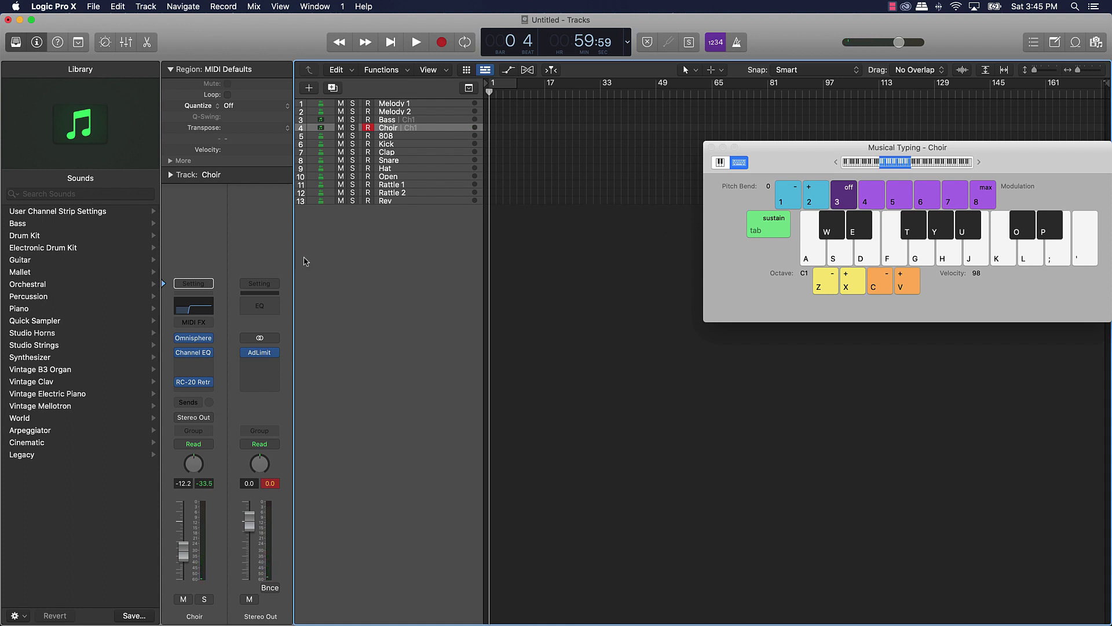
Step: Reset the peak readouts, check the AdLimit (3.0 dB gain, -0.1 dB ceiling), then close Musical Typing
click(275, 484)
mouse_move(254, 355)
click(261, 355)
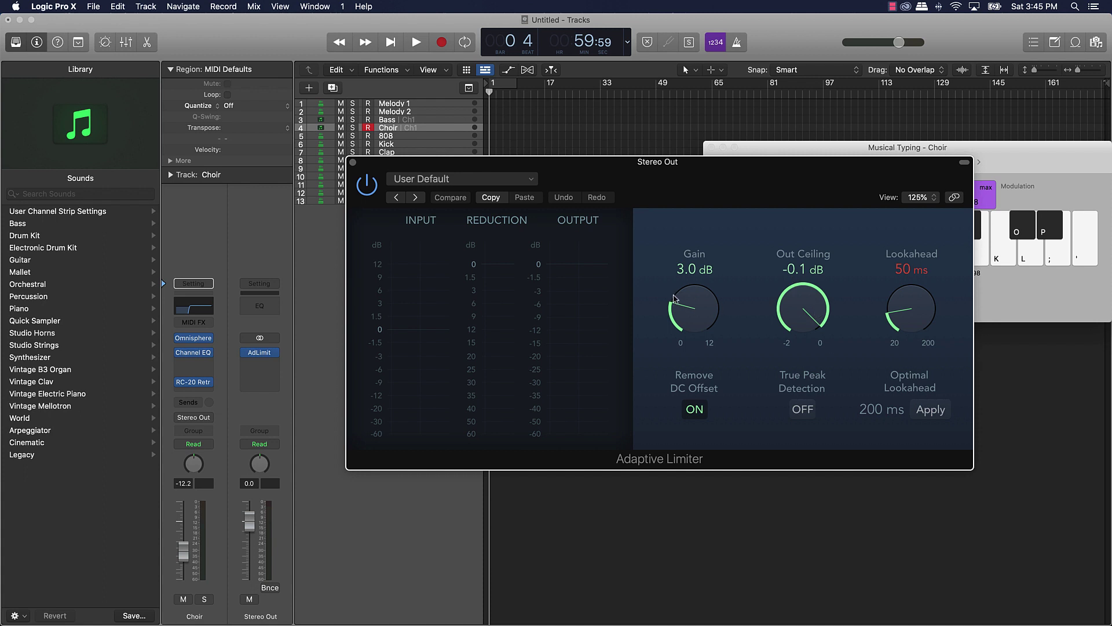
click(353, 163)
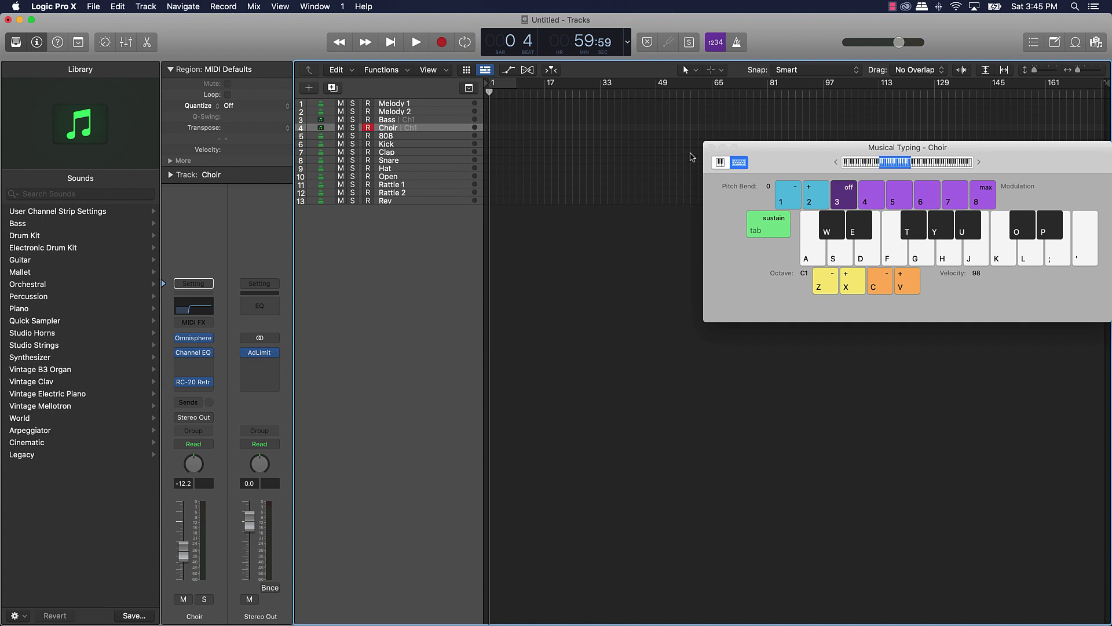
click(711, 147)
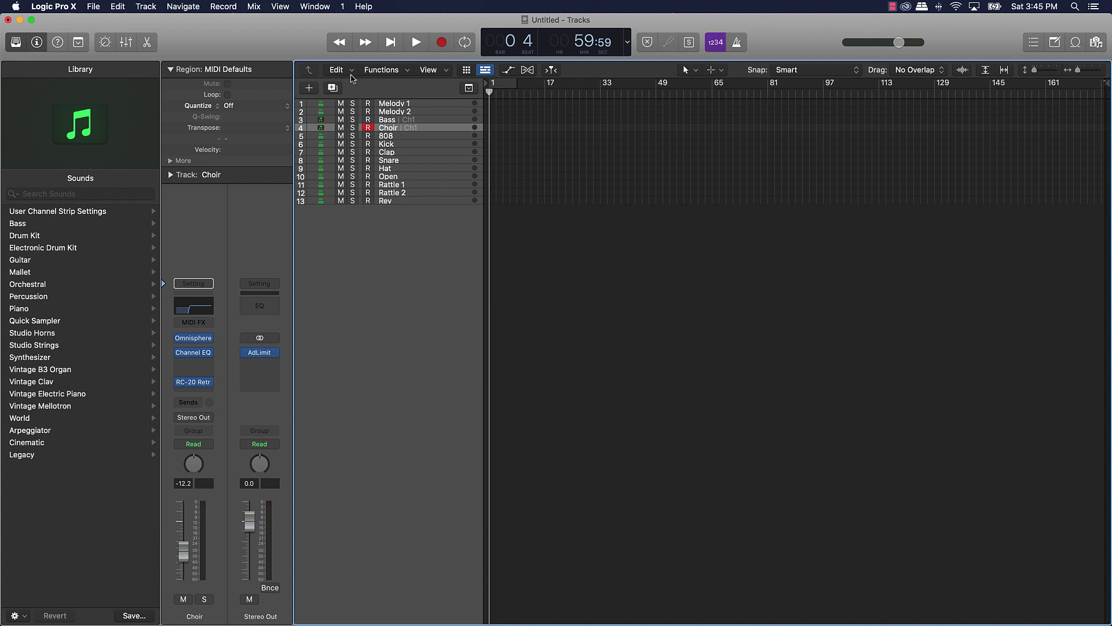
click(92, 7)
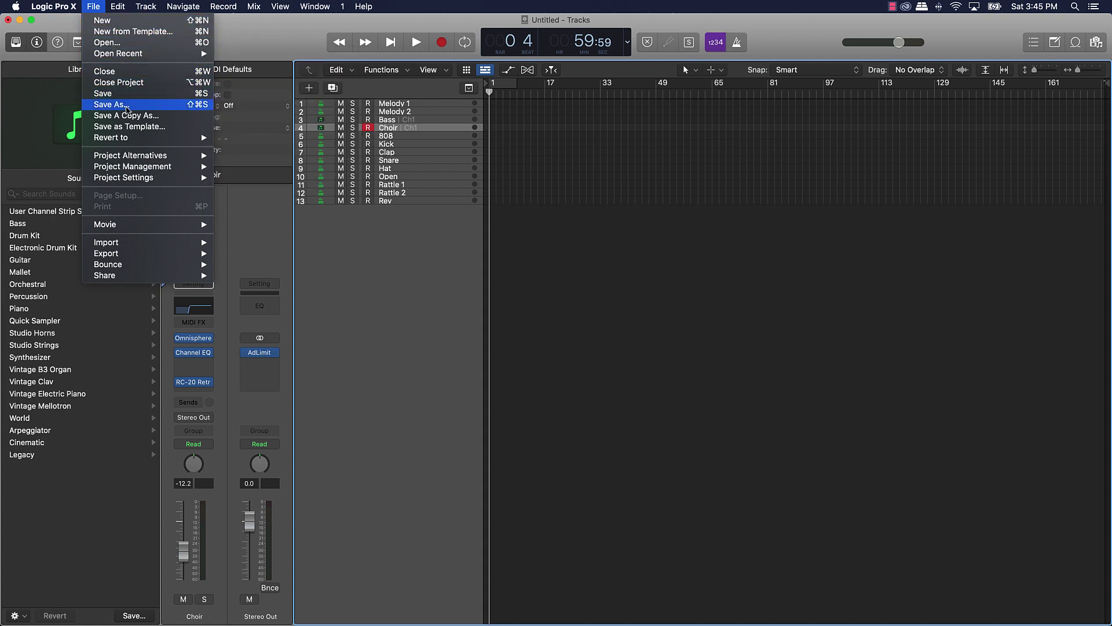
click(163, 130)
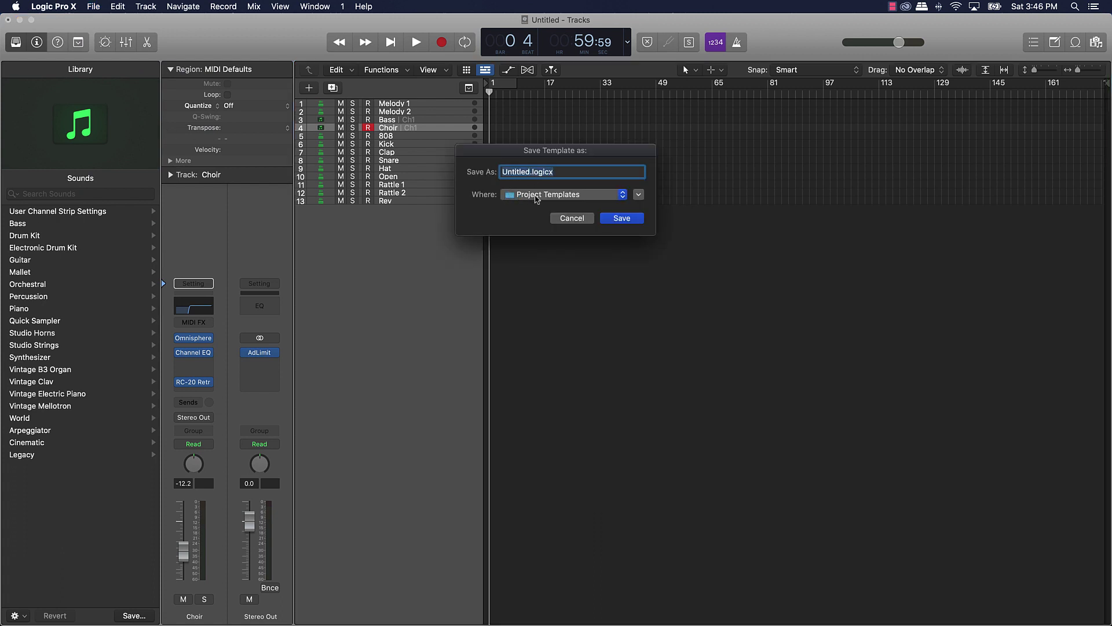
click(567, 219)
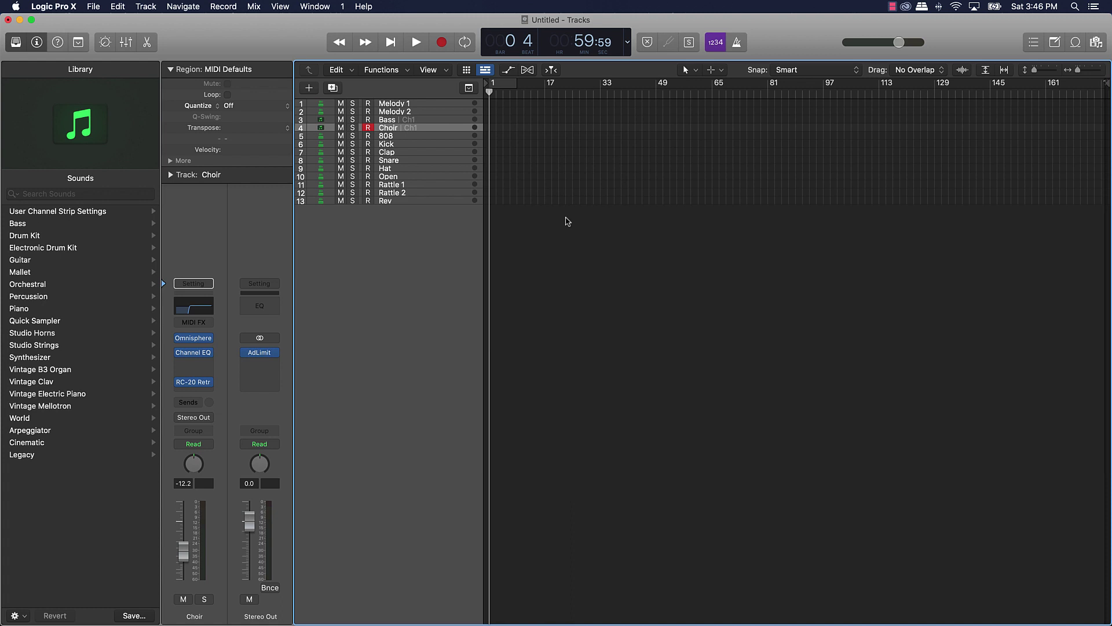
Step: Cancel File > New from Template, keeping the Untitled project, and reselect the 808 track
click(91, 7)
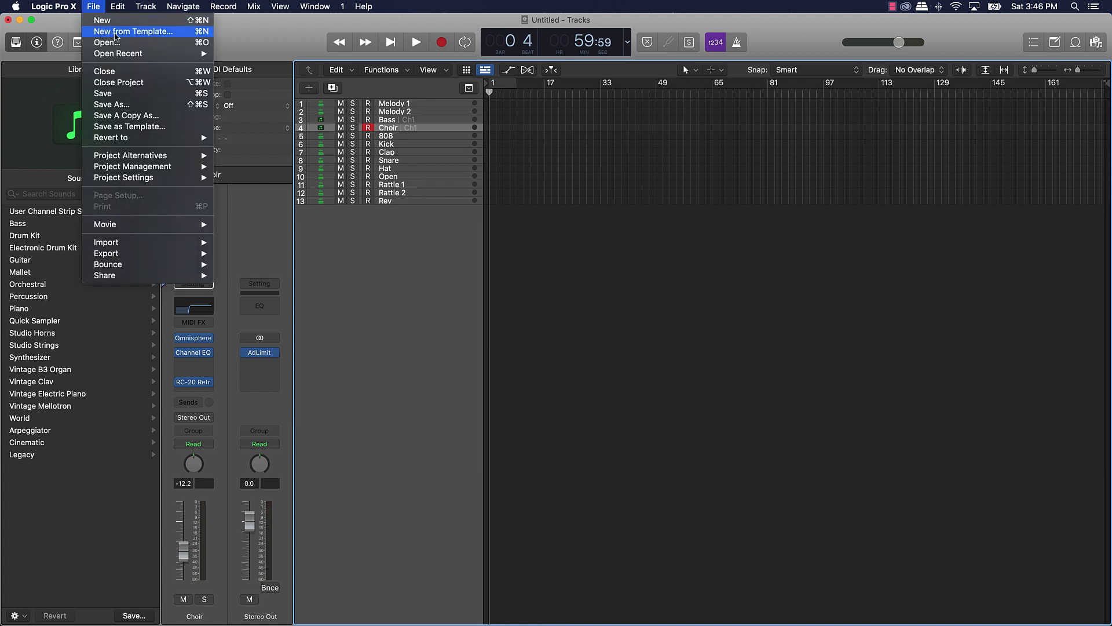
click(115, 32)
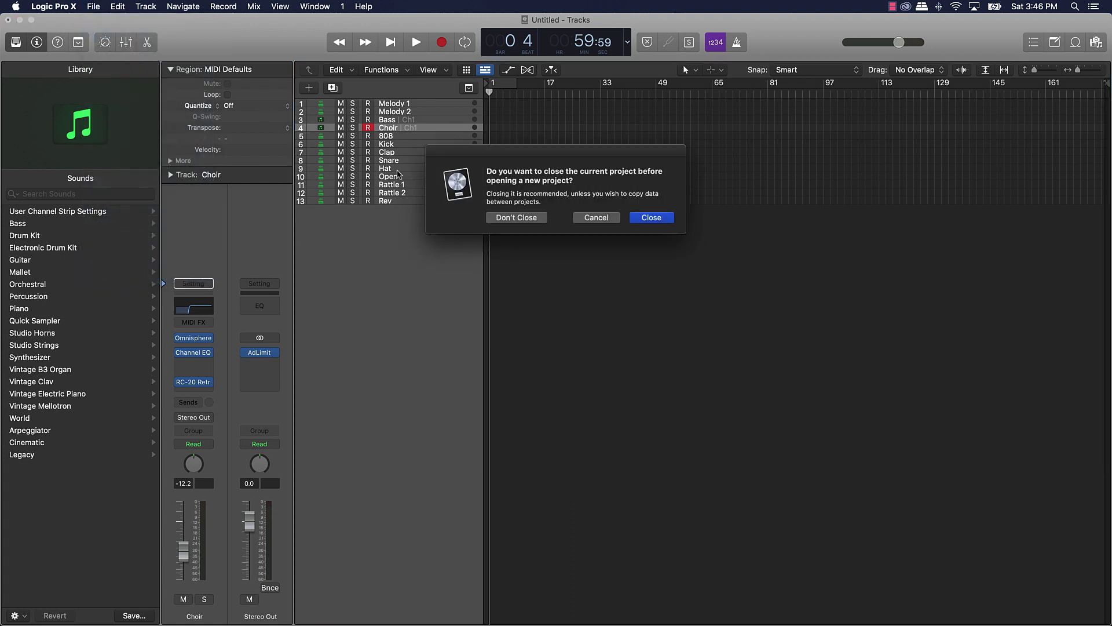
click(497, 217)
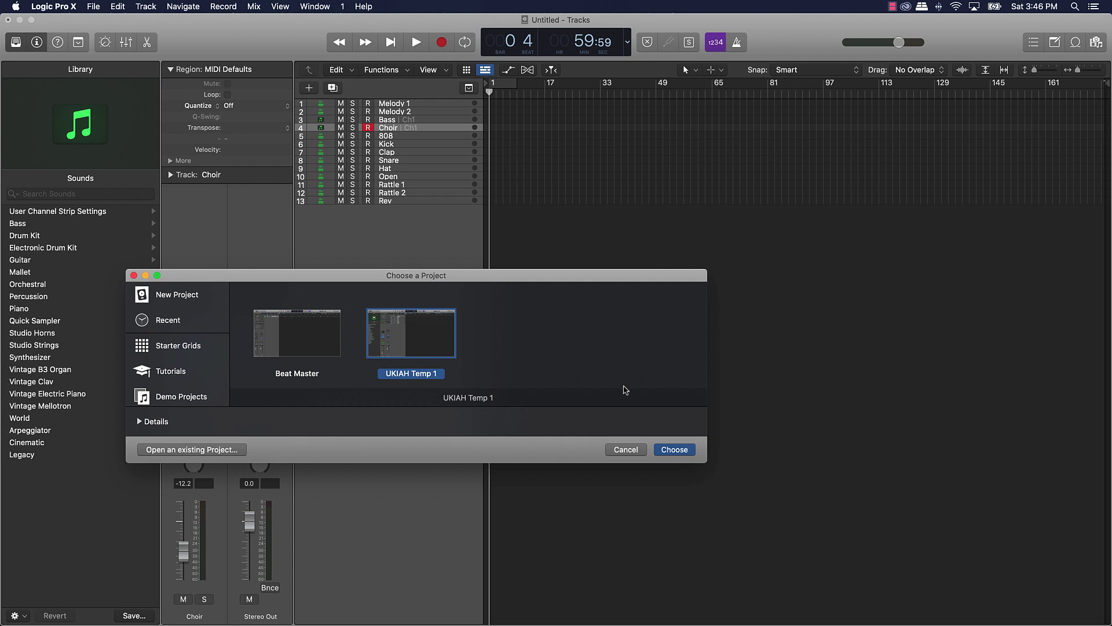
click(628, 449)
click(407, 138)
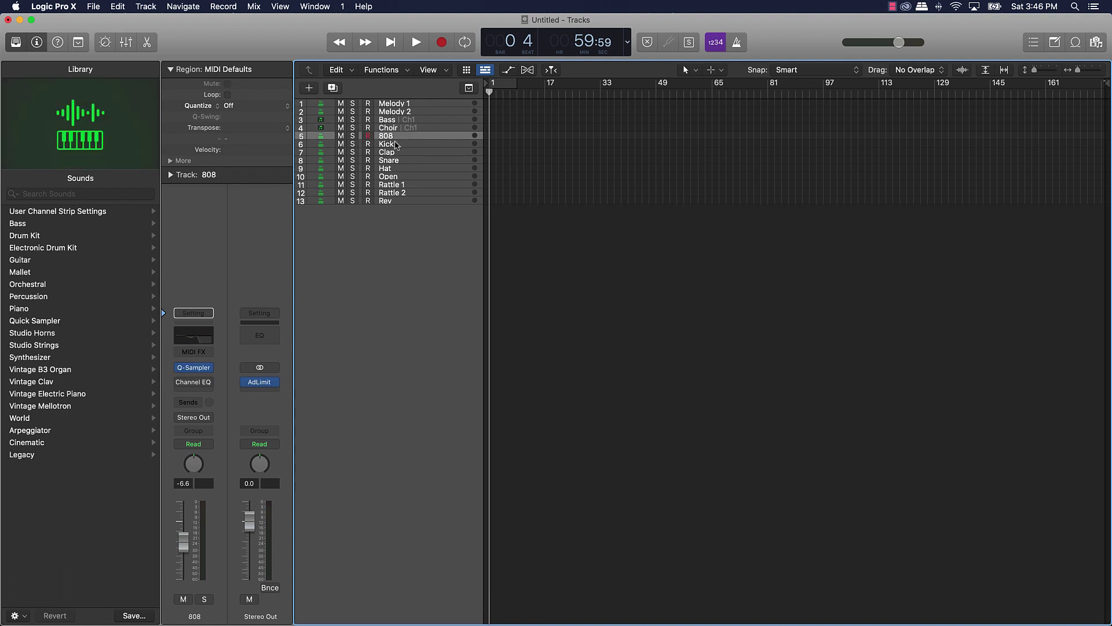
Step: Enable Cycle, audition the 808 one octave higher in Musical Typing, and turn on the metronome
click(504, 81)
key(super+k)
key(k)
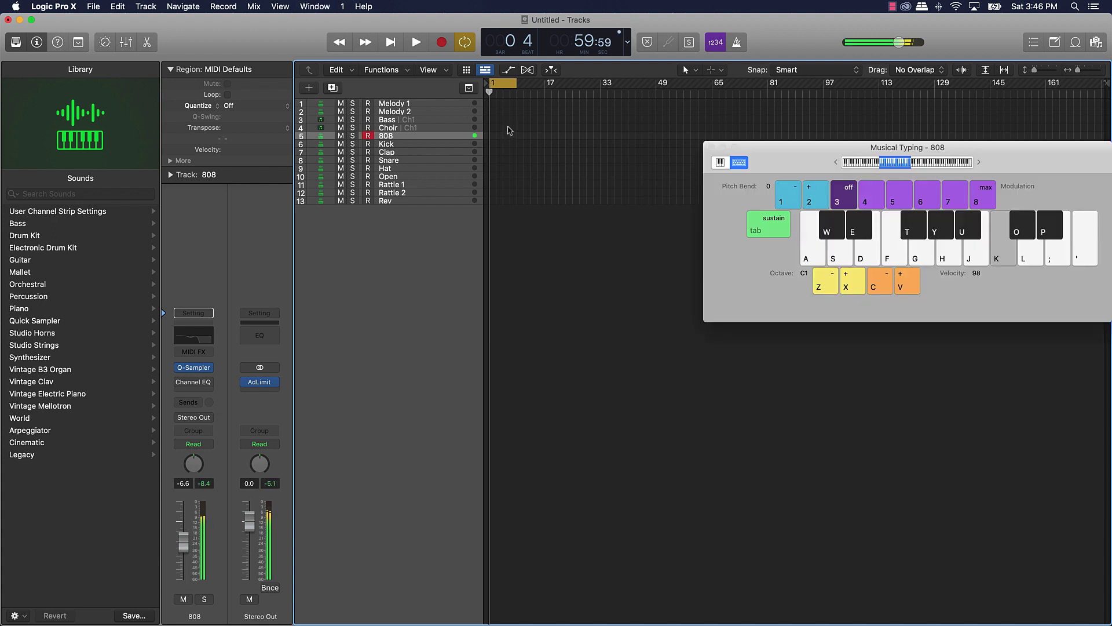
key(x)
key(k)
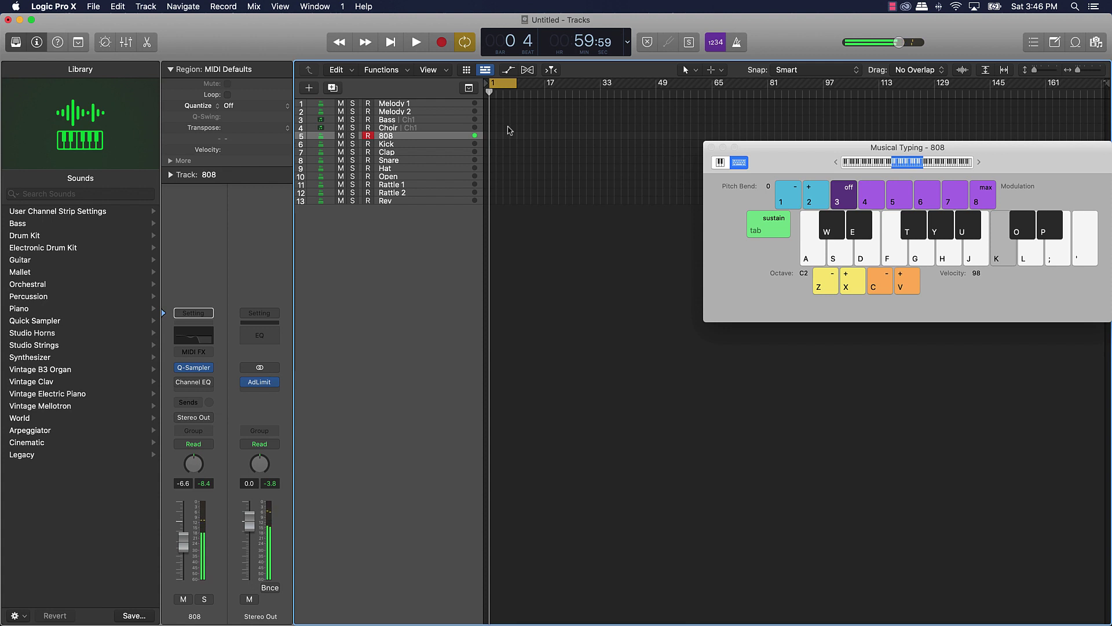
key(k)
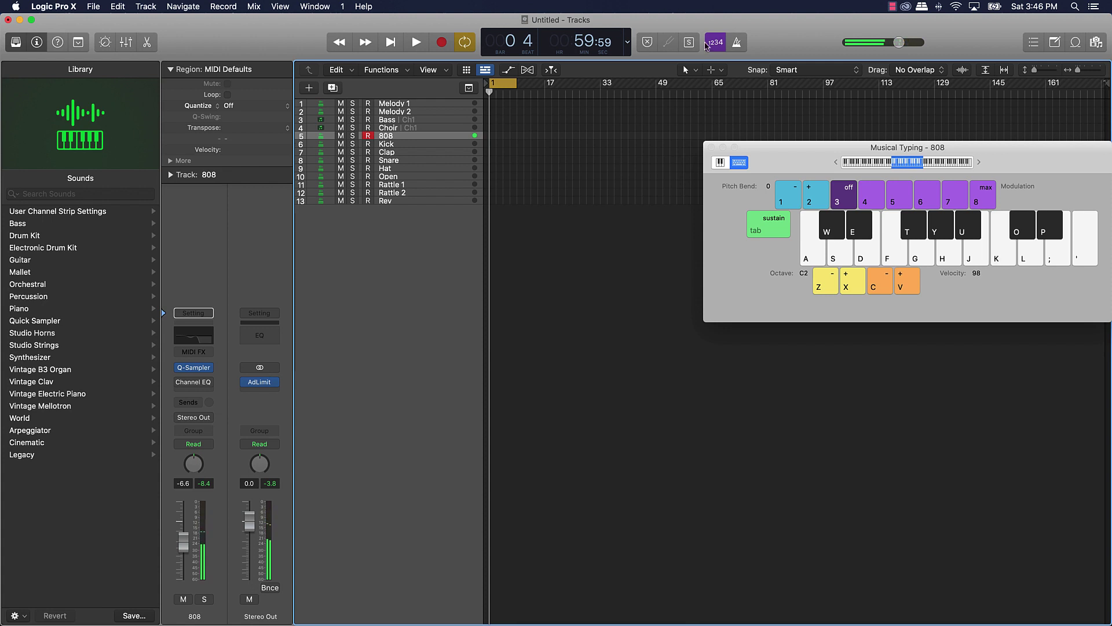
click(735, 42)
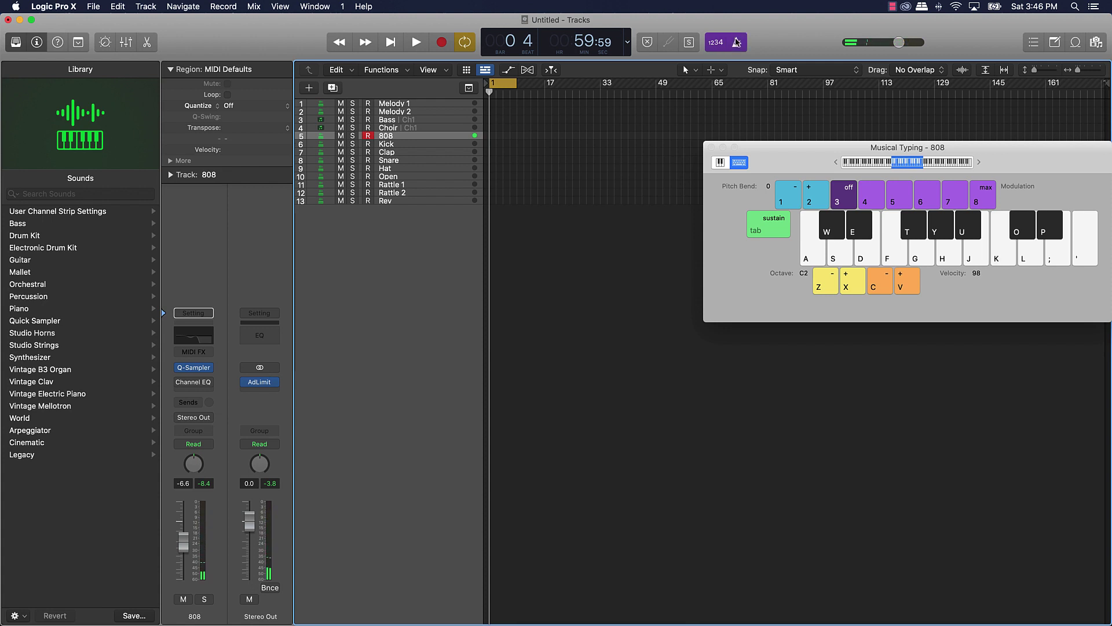
Step: Record an 808 pattern on K and H, then open it in the Piano Roll
key(r)
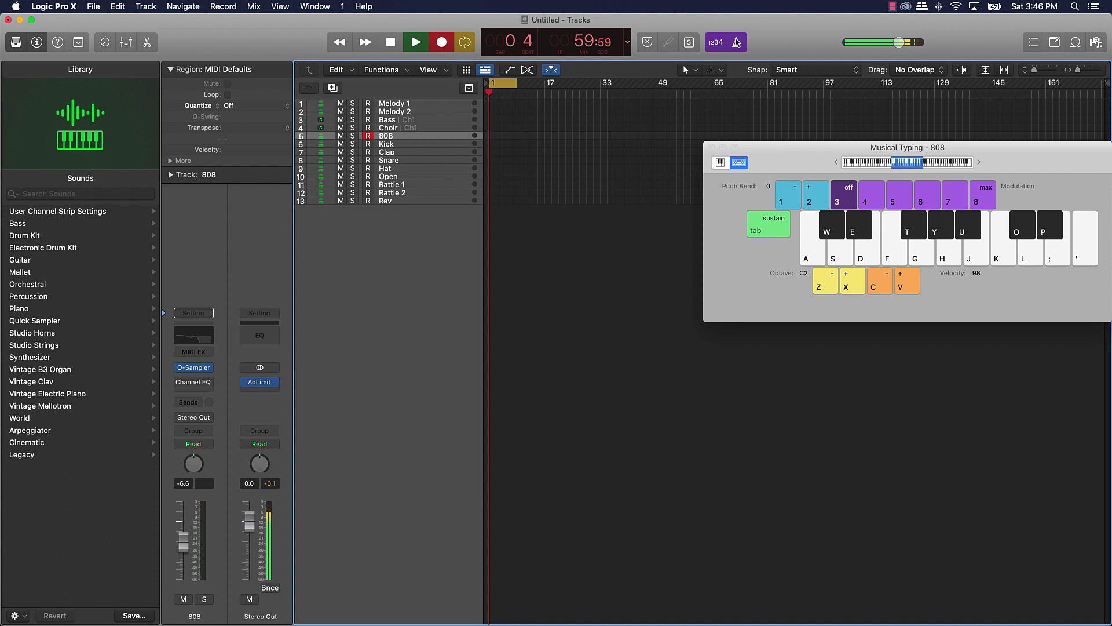
key(k)
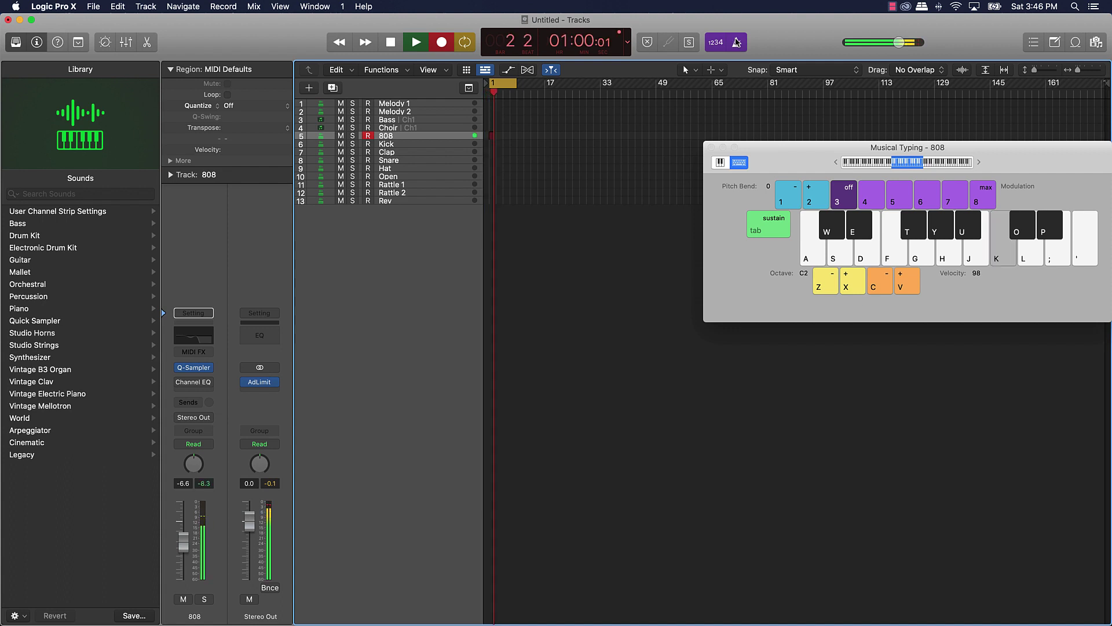
key(k)
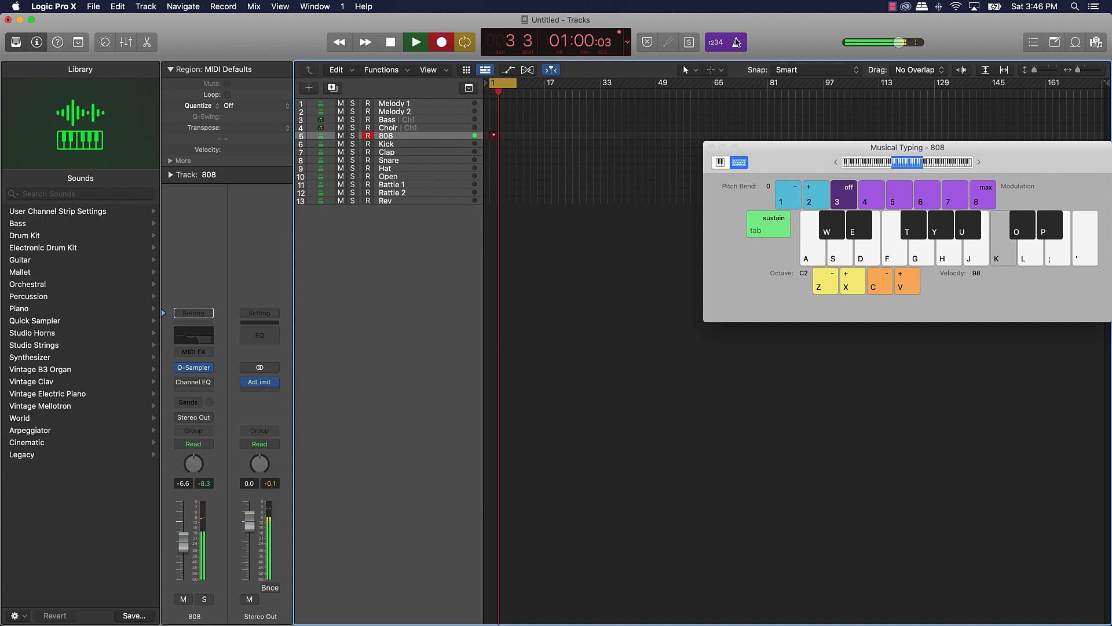
key(k)
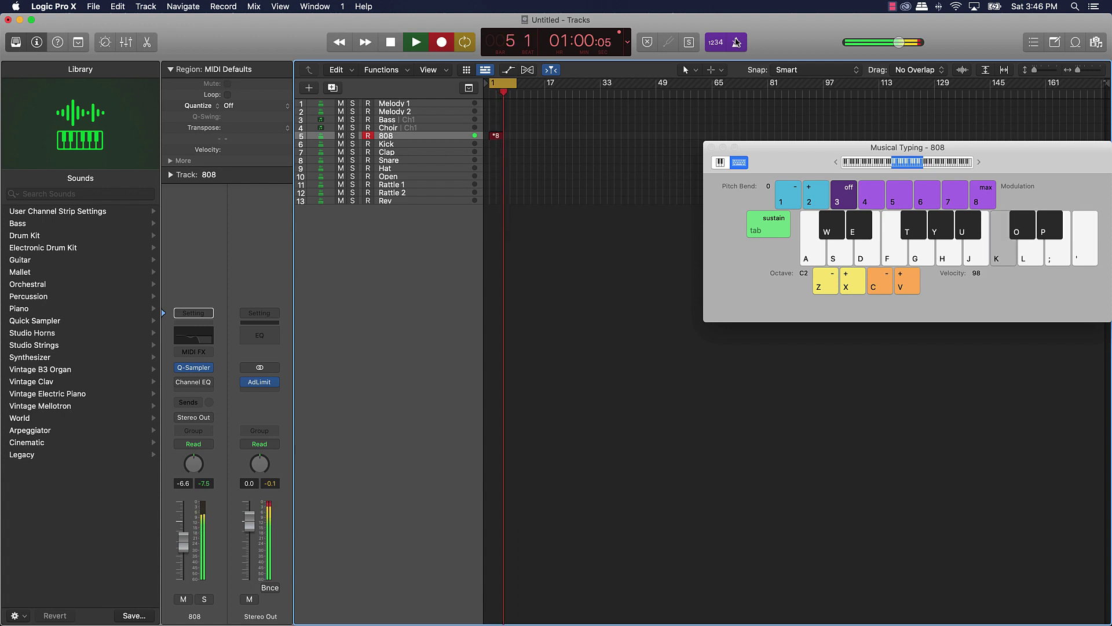
key(k)
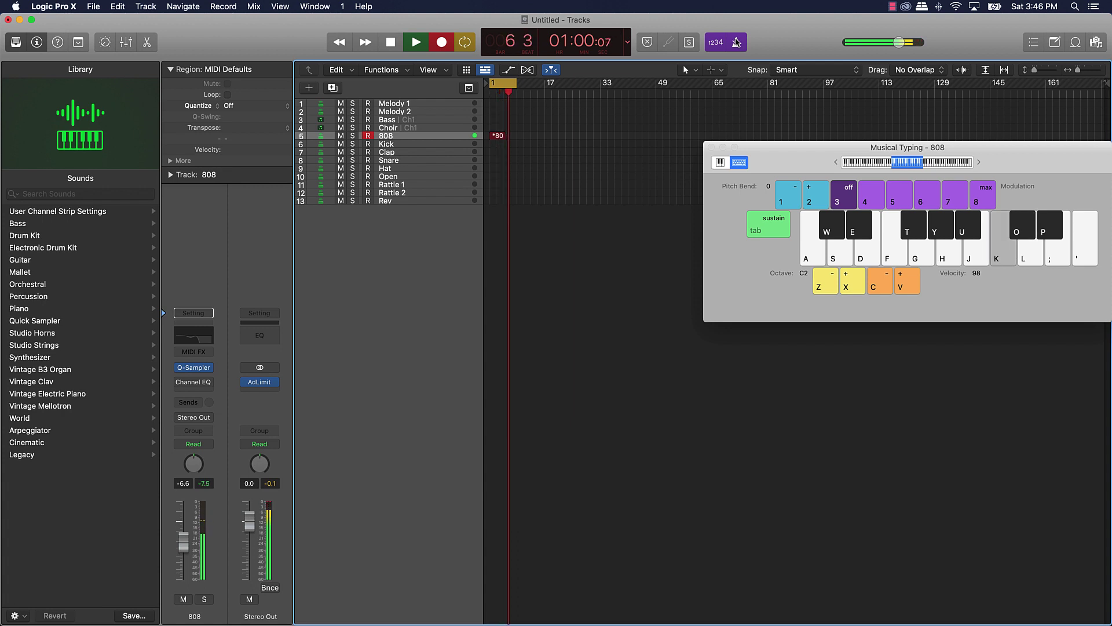
key(k)
key(k)
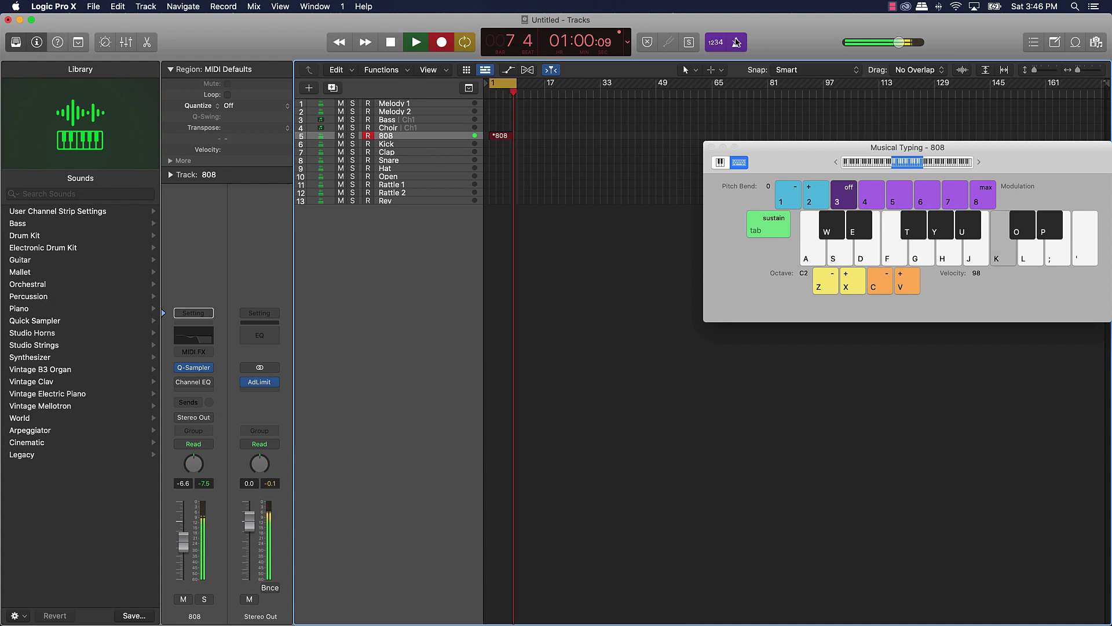
key(h)
key(k)
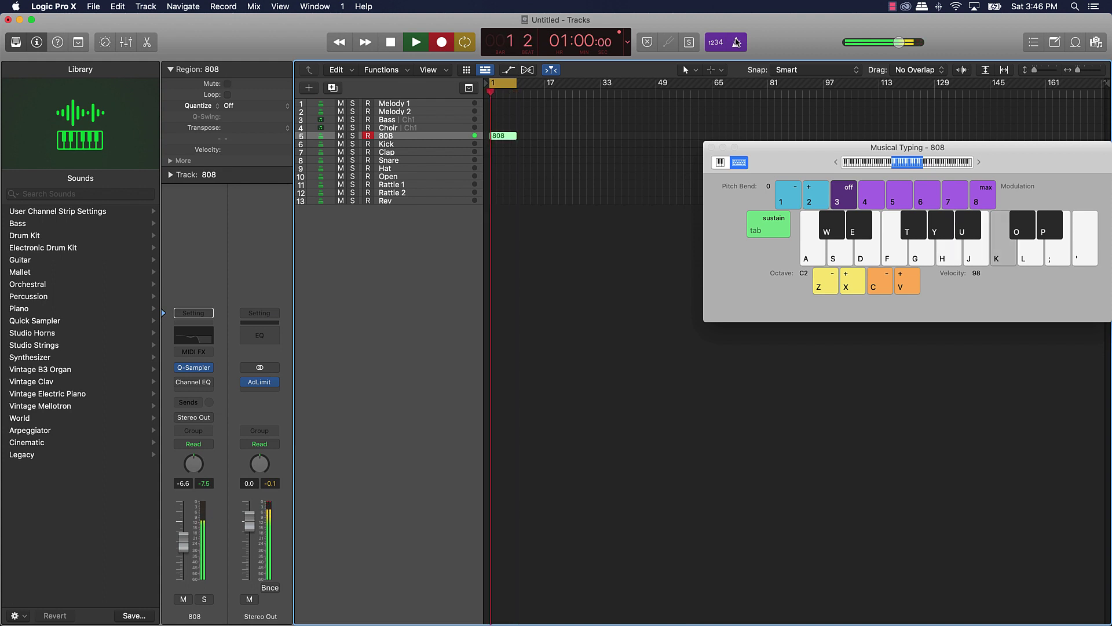
key(space)
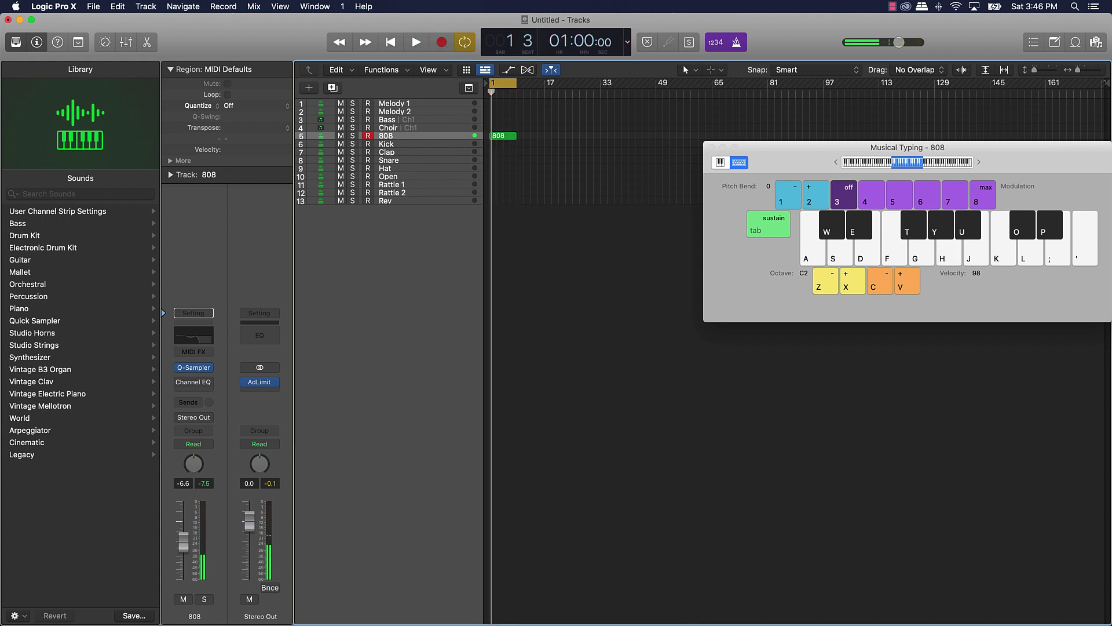
double_click(510, 137)
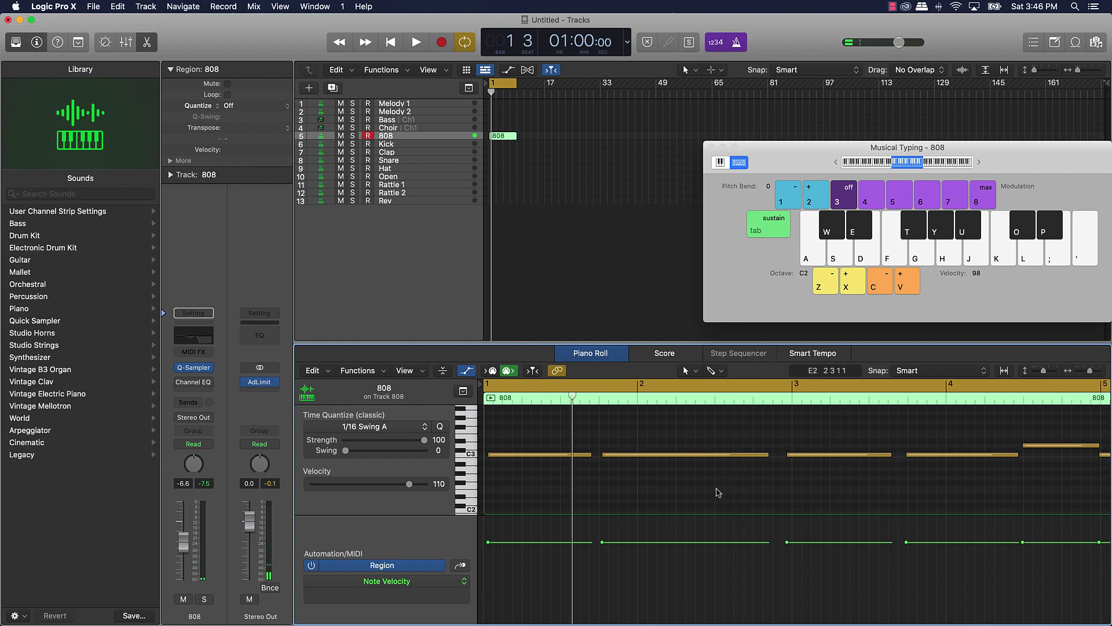
key(super+a)
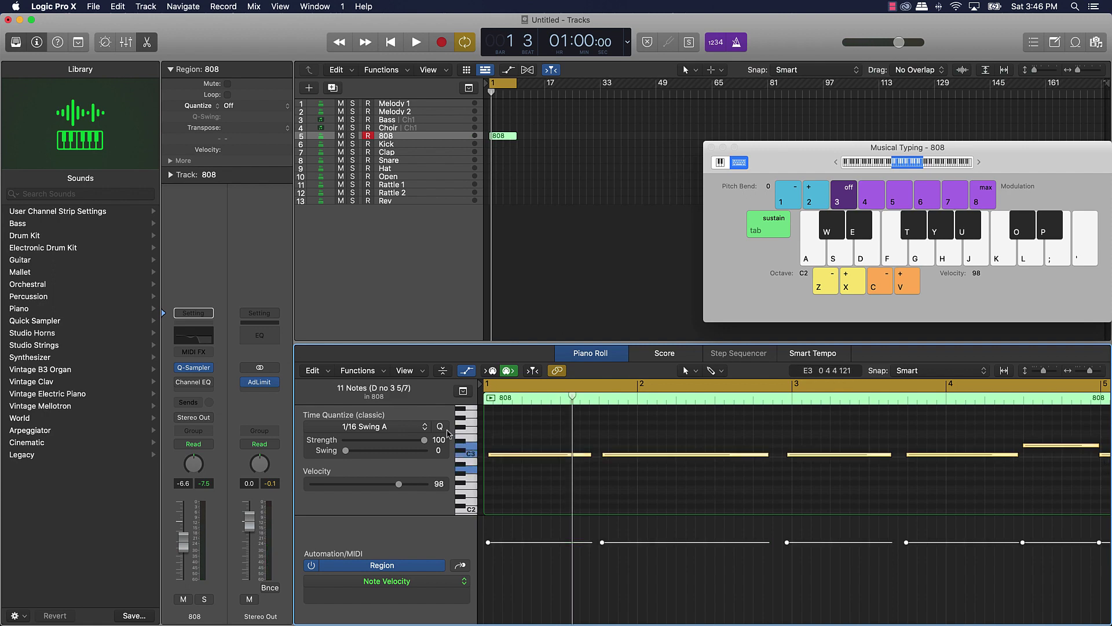
Step: Raise the 808 note near bar 4 by one semitone and play the pattern back
scroll(877, 447, right, 5)
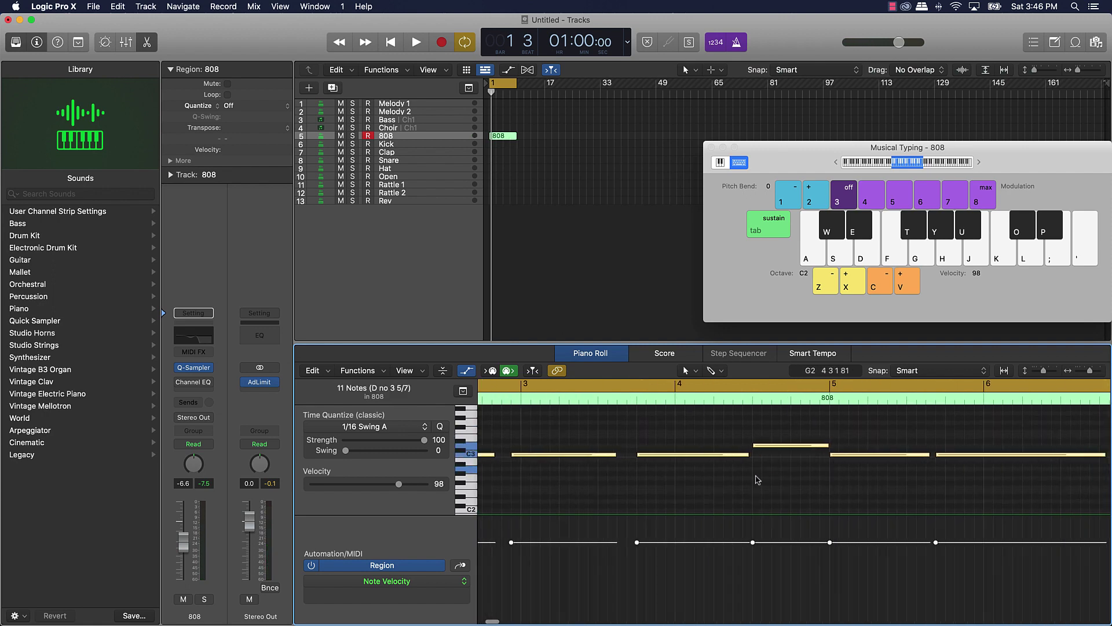
click(757, 480)
drag(771, 447, 770, 443)
click(668, 470)
key(space)
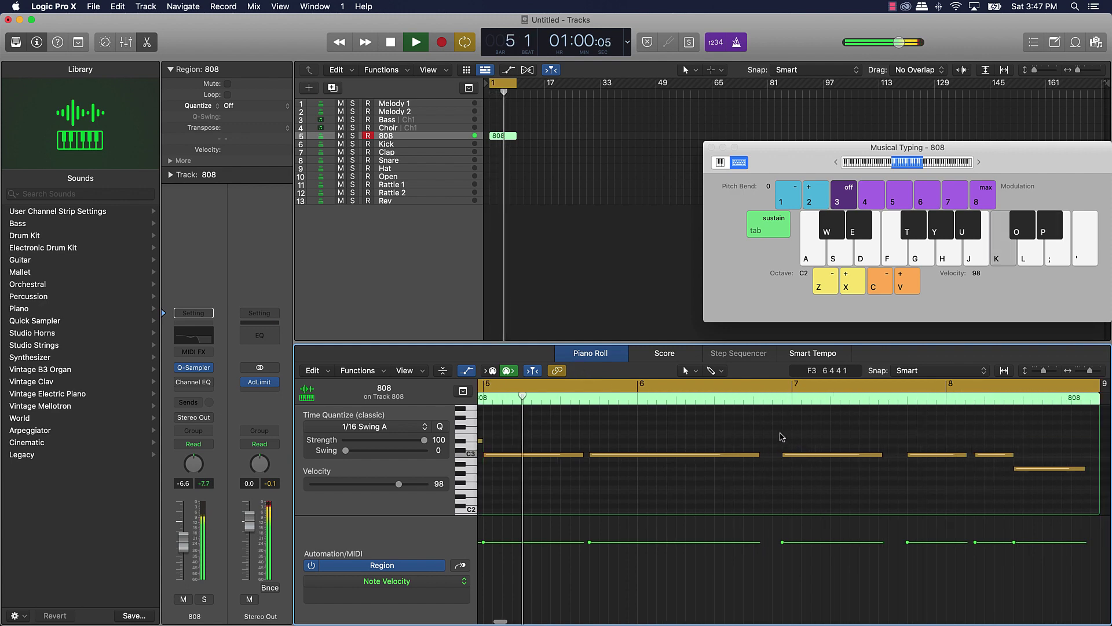
Step: Select all 808 notes, set Time Quantize to 1/8 Swing A, and stop playback
key(super+a)
click(422, 425)
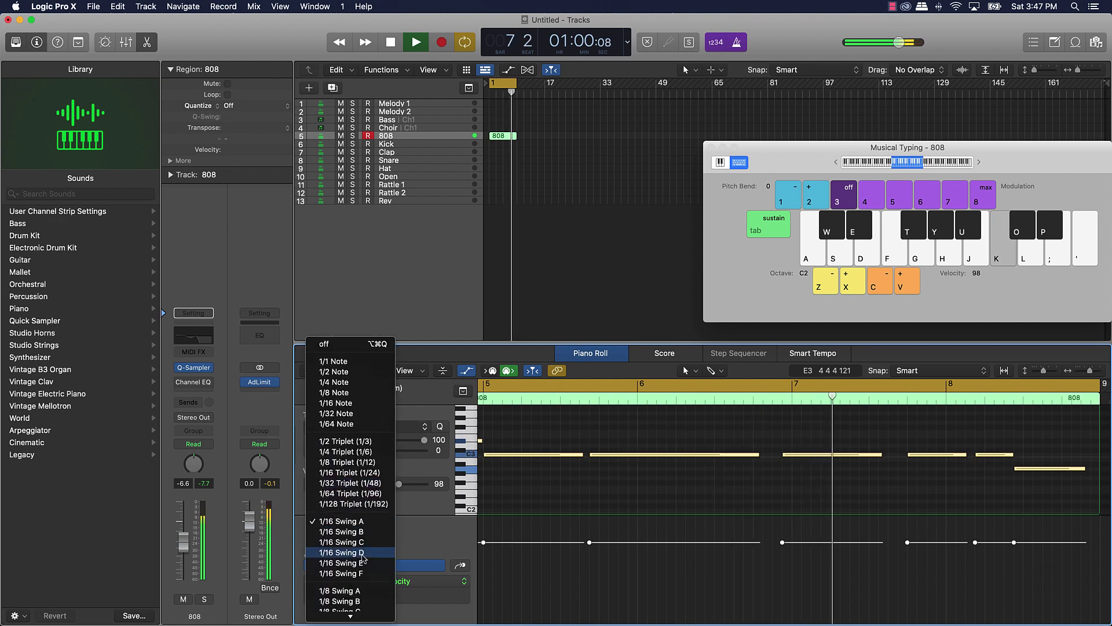
click(350, 588)
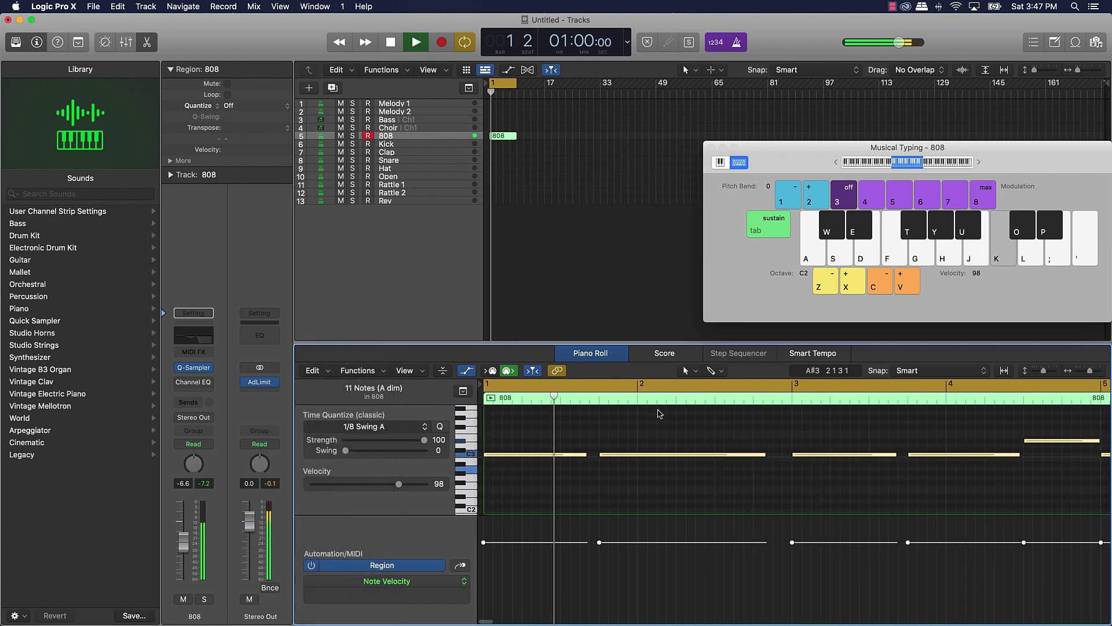
key(space)
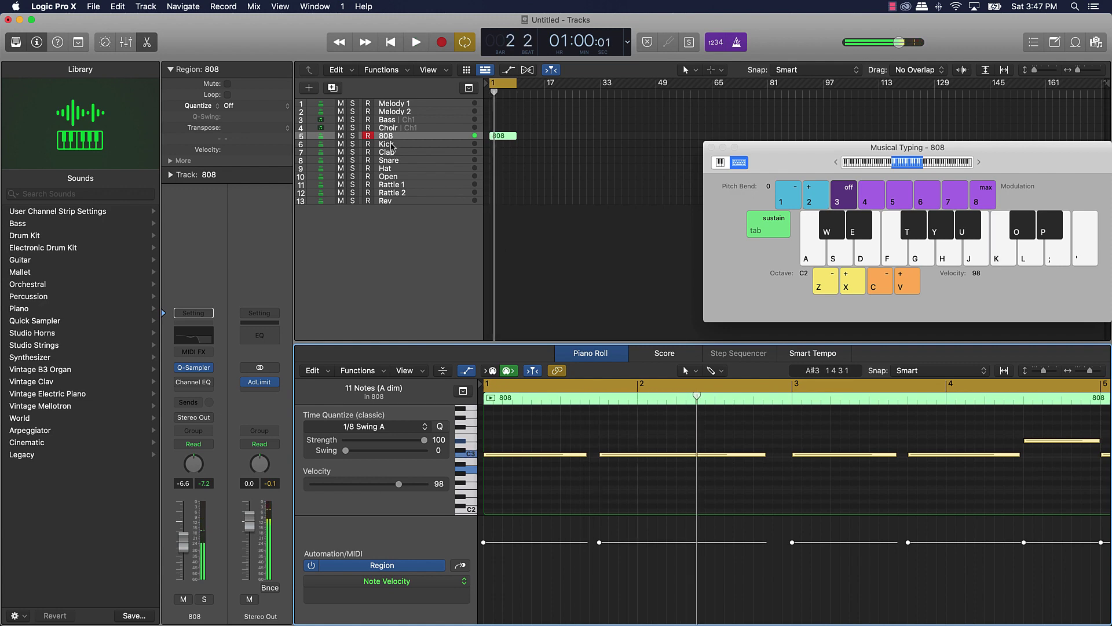
click(394, 145)
Step: Select the Clap track, drop the octave by one, and audition clap notes
click(399, 154)
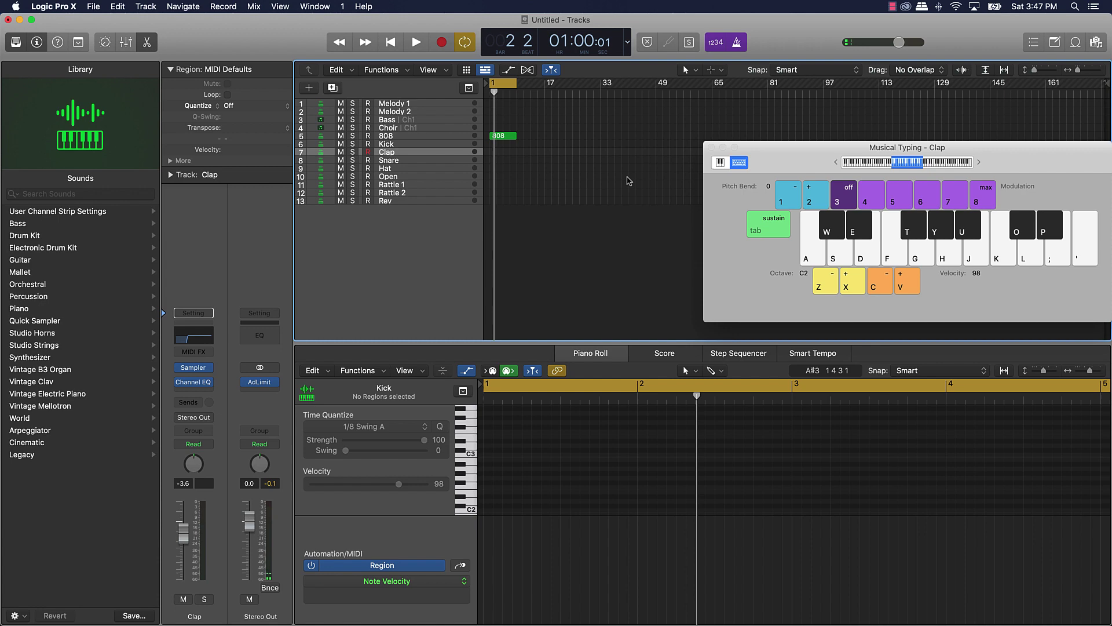
key(z)
key(h)
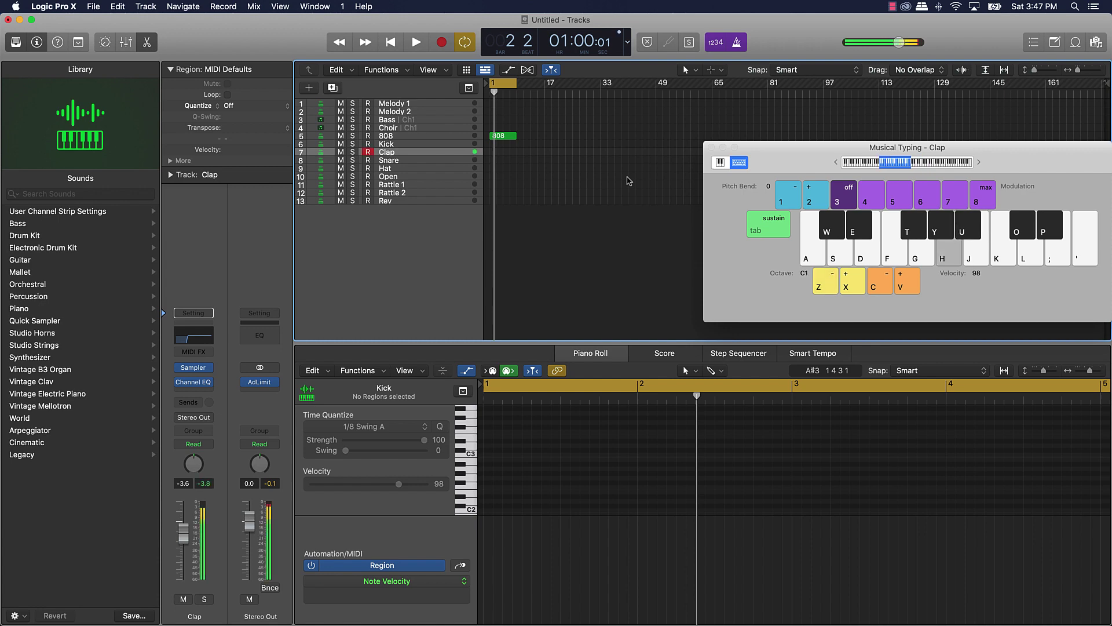
key(j)
Step: Record eight clap hits on the J key and stop recording
key(r)
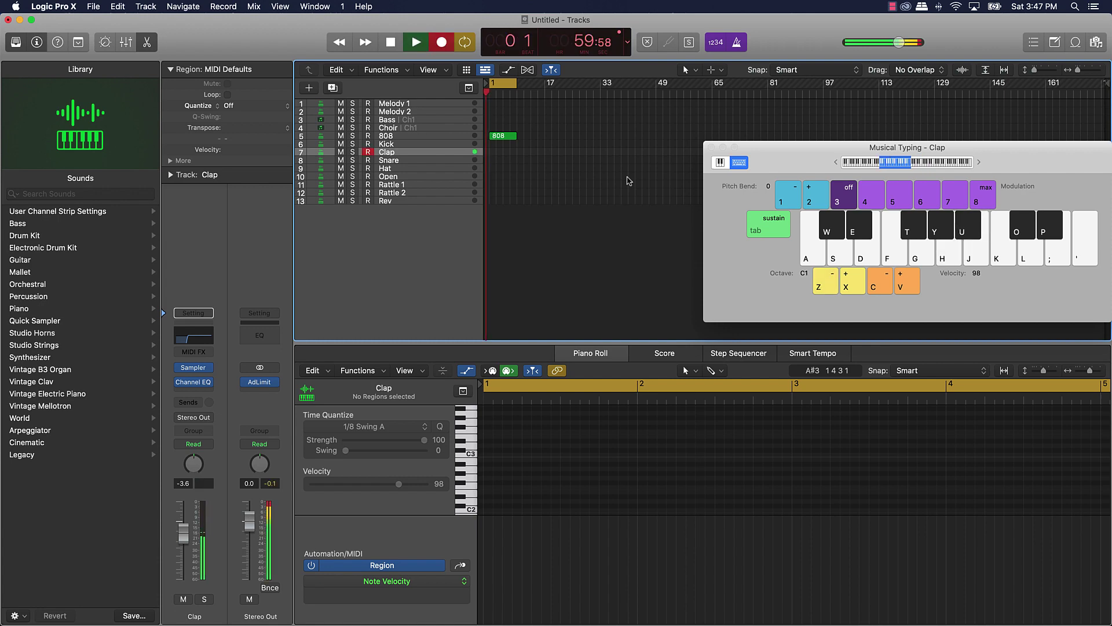
key(j)
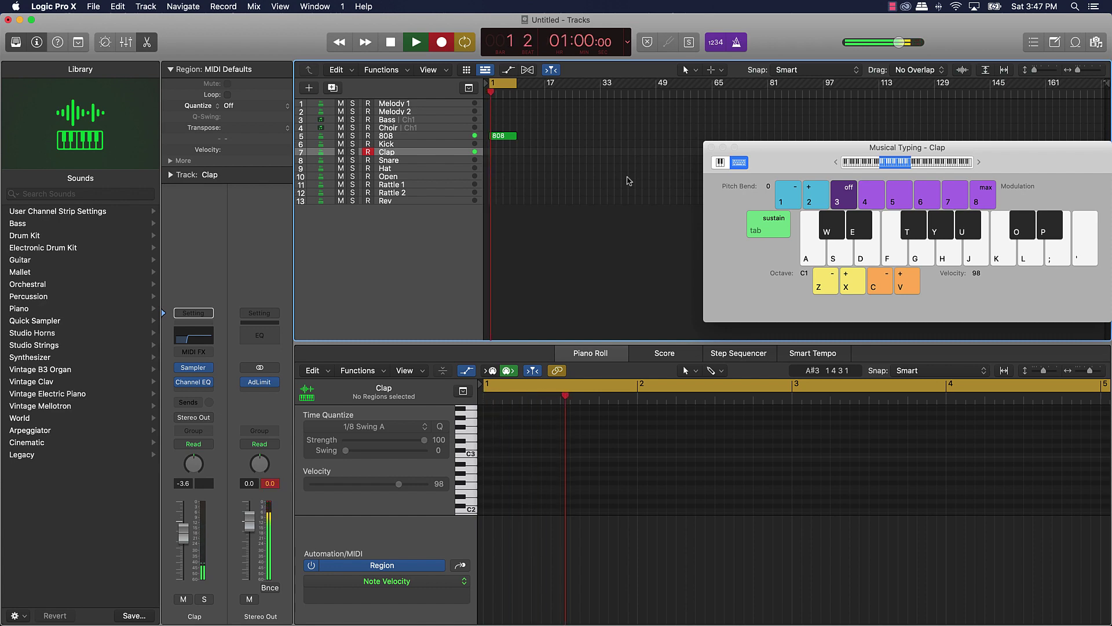
key(j)
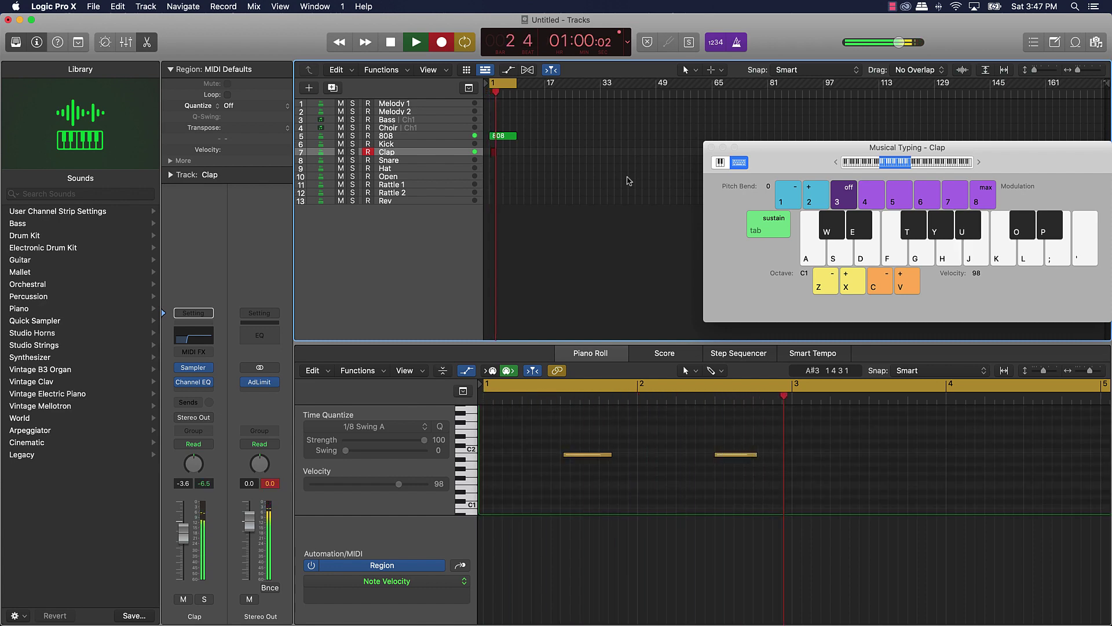
key(j)
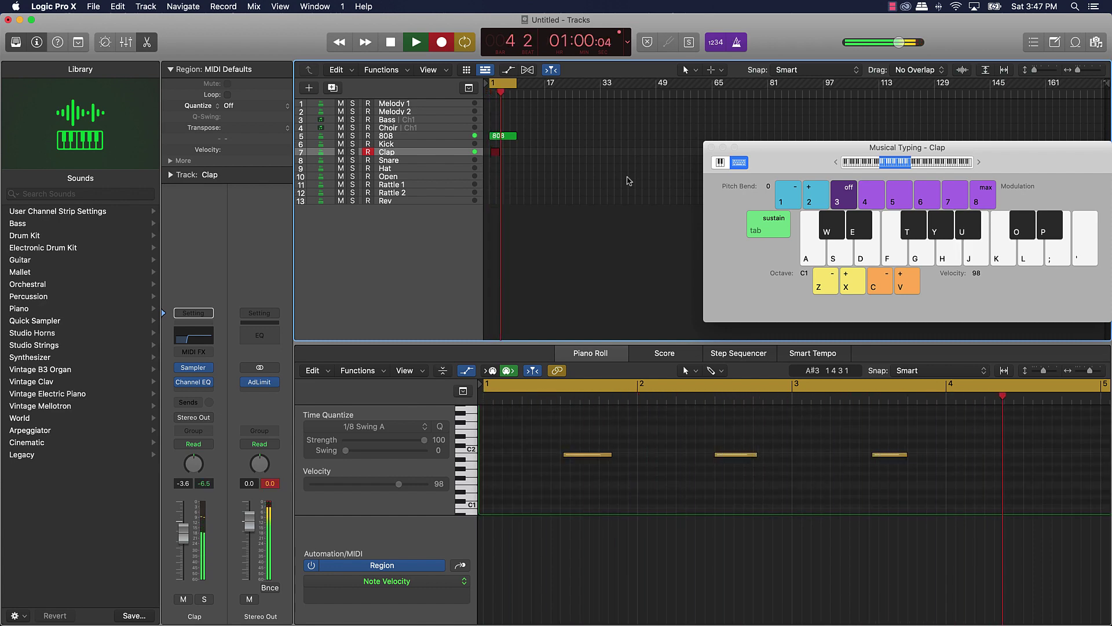
key(j)
key(j)
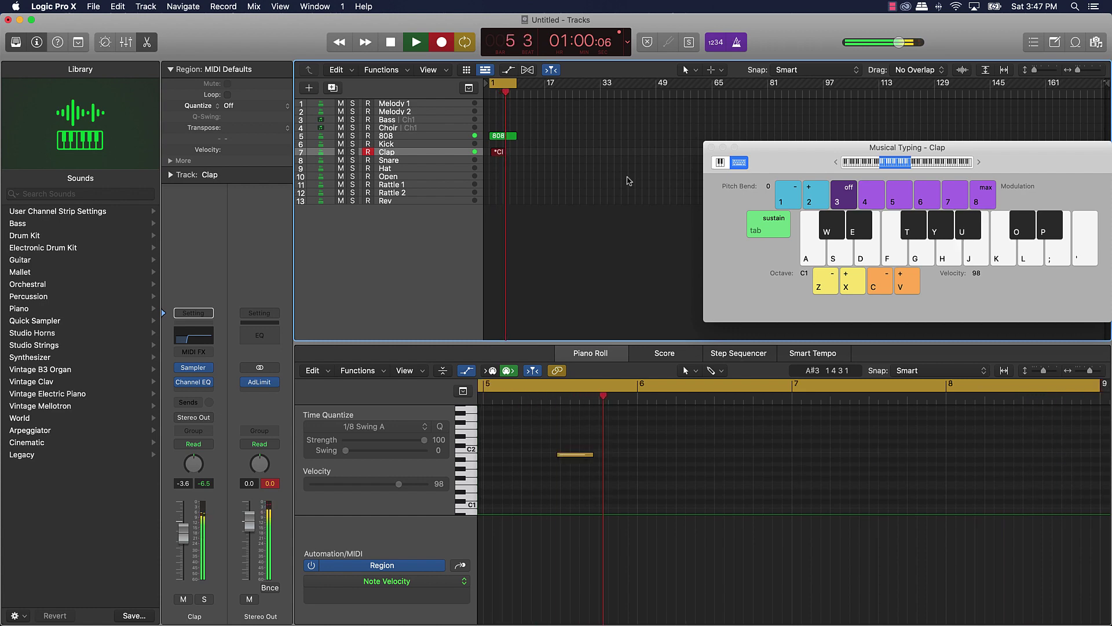
key(j)
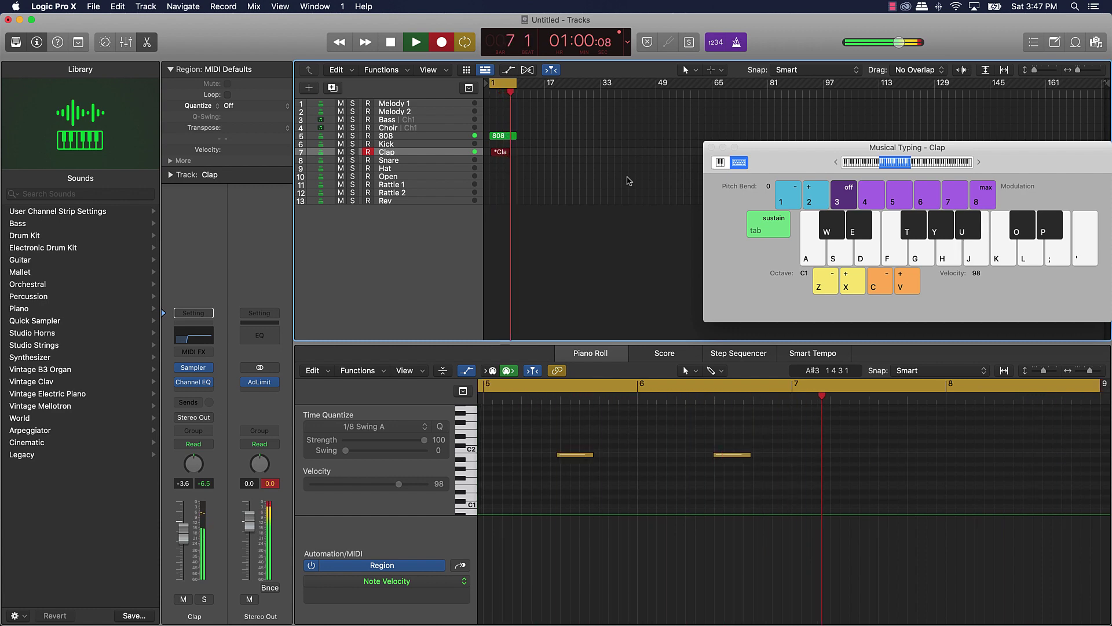
key(j)
key(j)
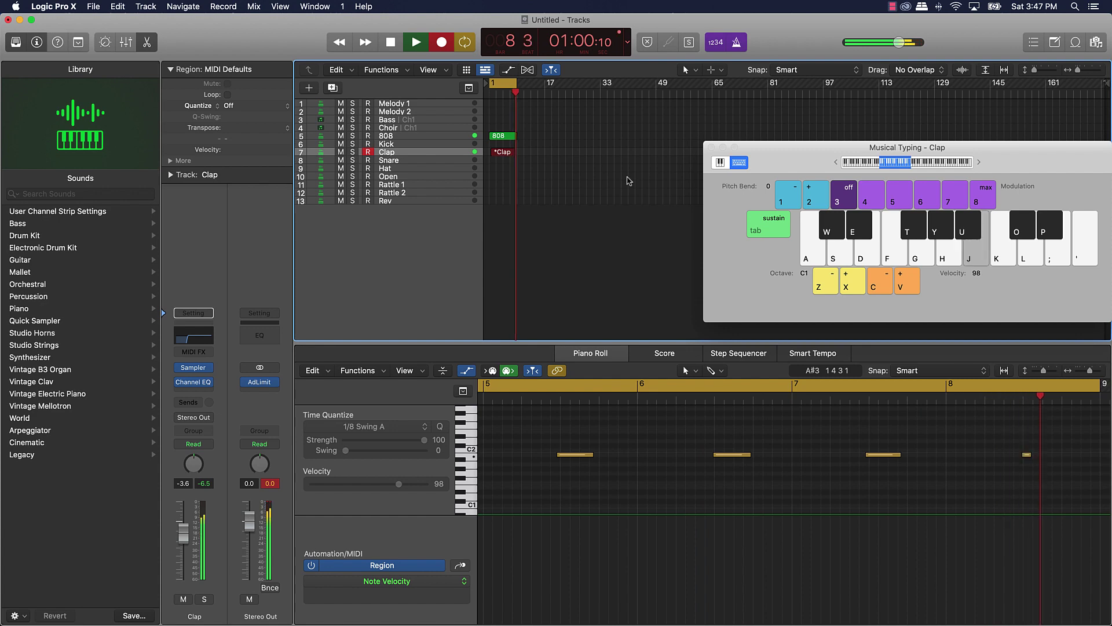
key(space)
key(j)
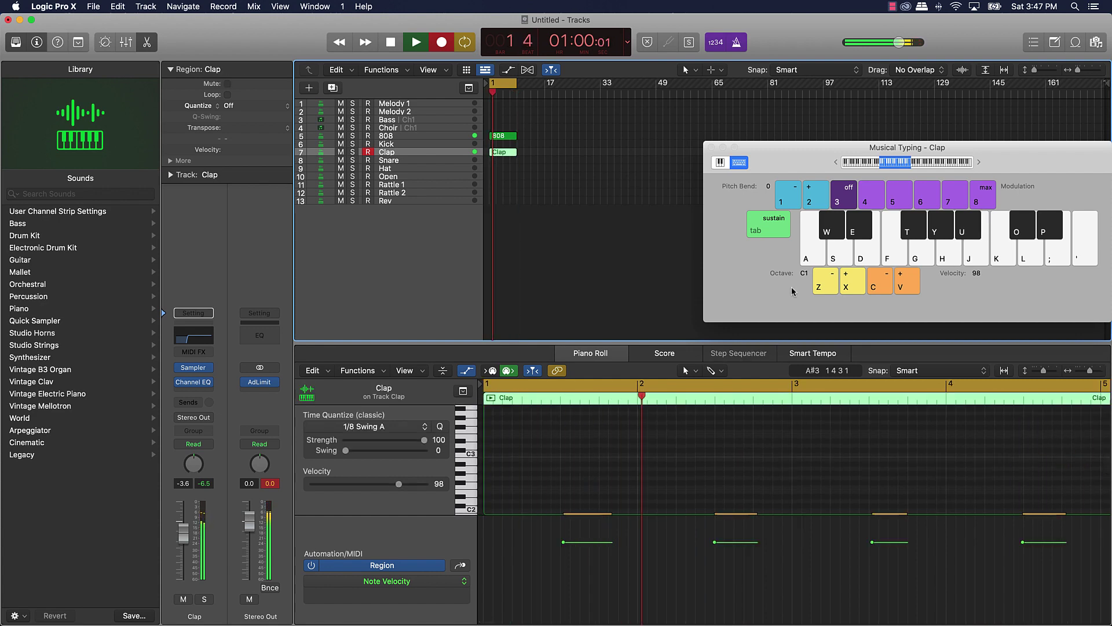
key(j)
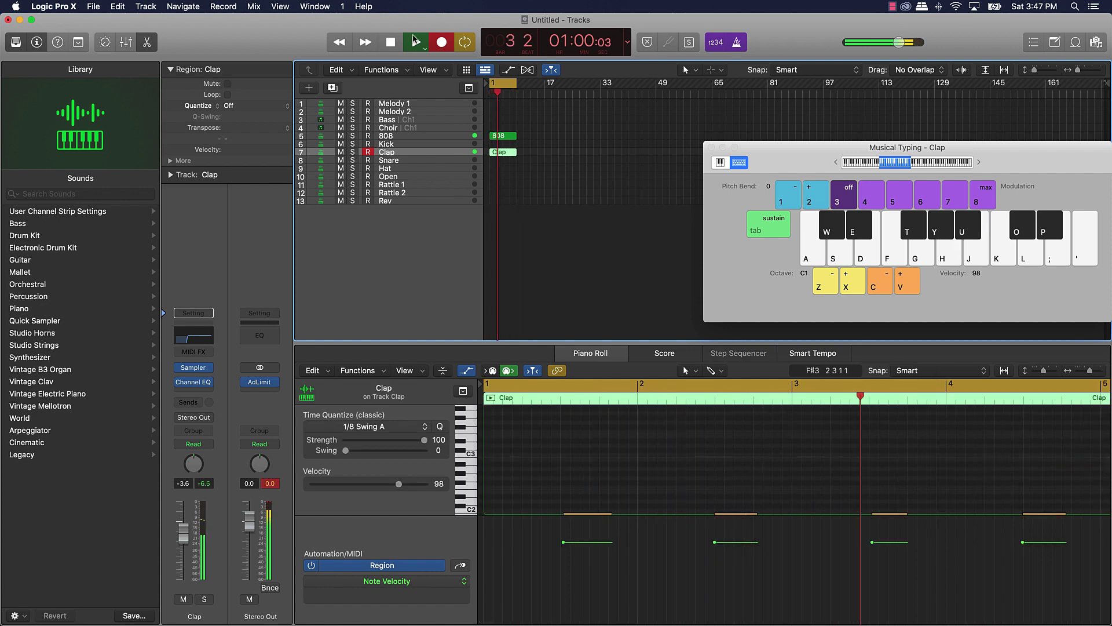
key(j)
Step: Select all clap notes and quantize them to the grid
key(j)
key(super+a)
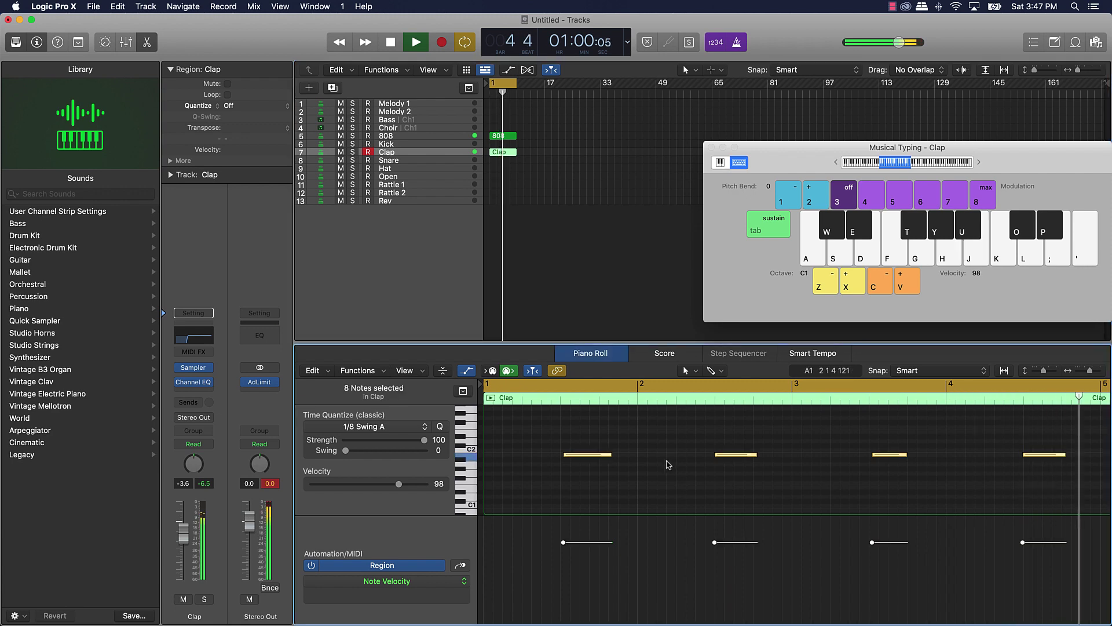
key(j)
click(439, 426)
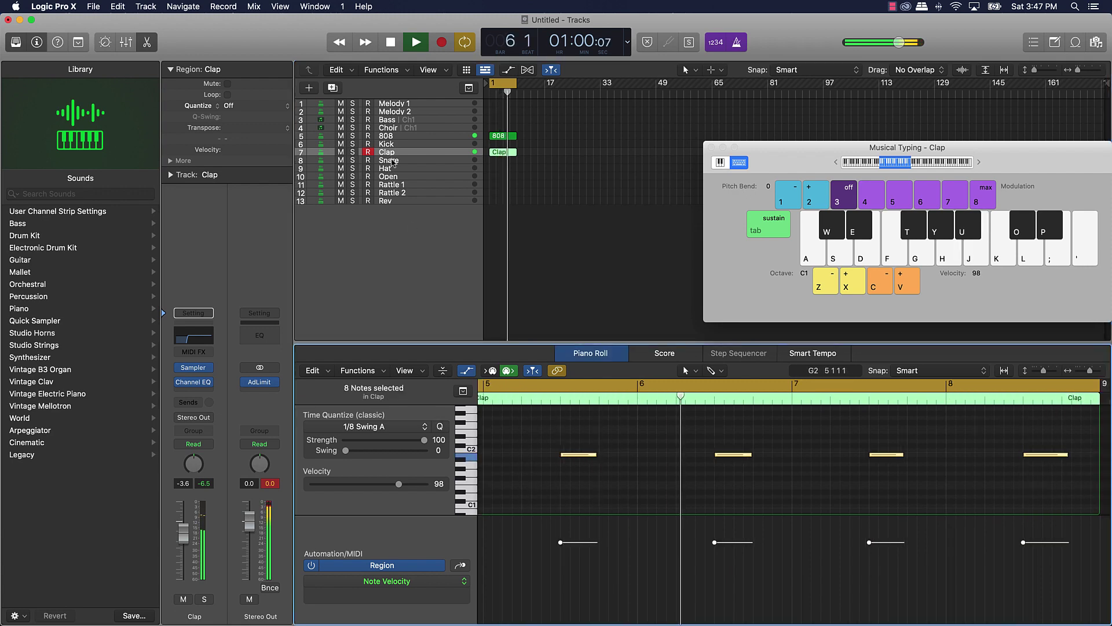
key(j)
click(403, 243)
click(396, 169)
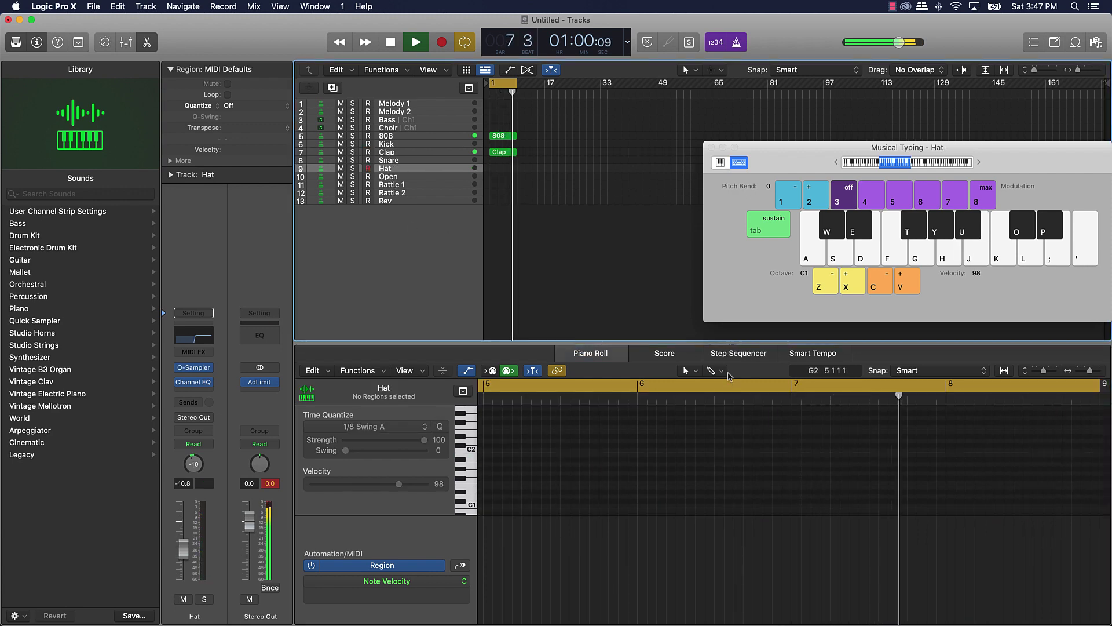
Step: In the Step Sequencer, turn on Hat steps 1, 3, 5, 7, 9, 11, 13 and 15
key(space)
click(724, 356)
key(Return)
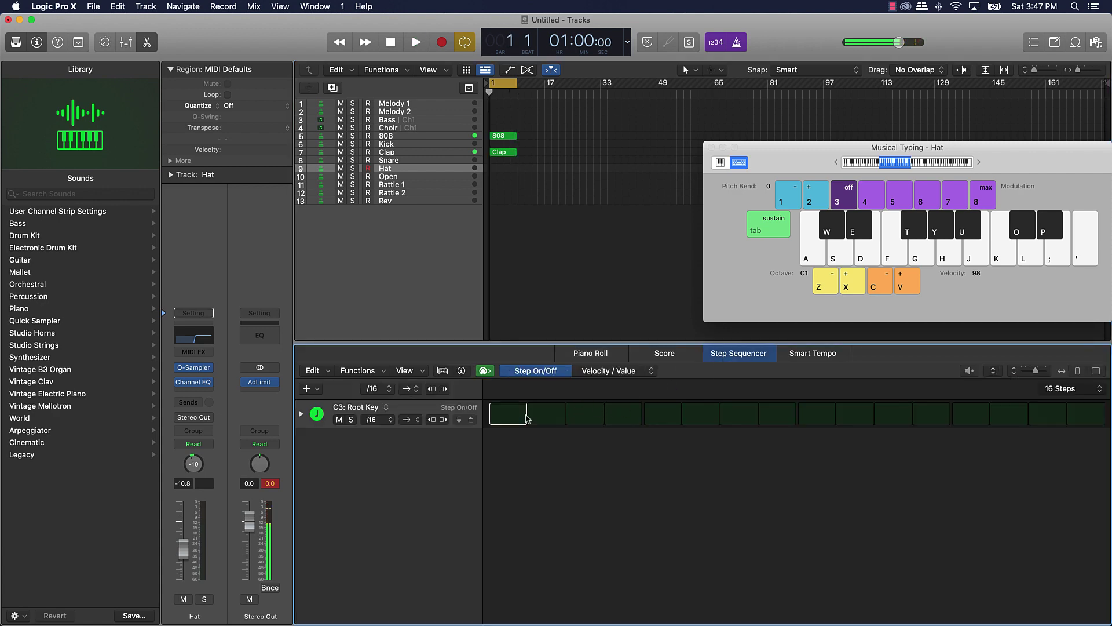
click(510, 416)
click(584, 416)
click(659, 416)
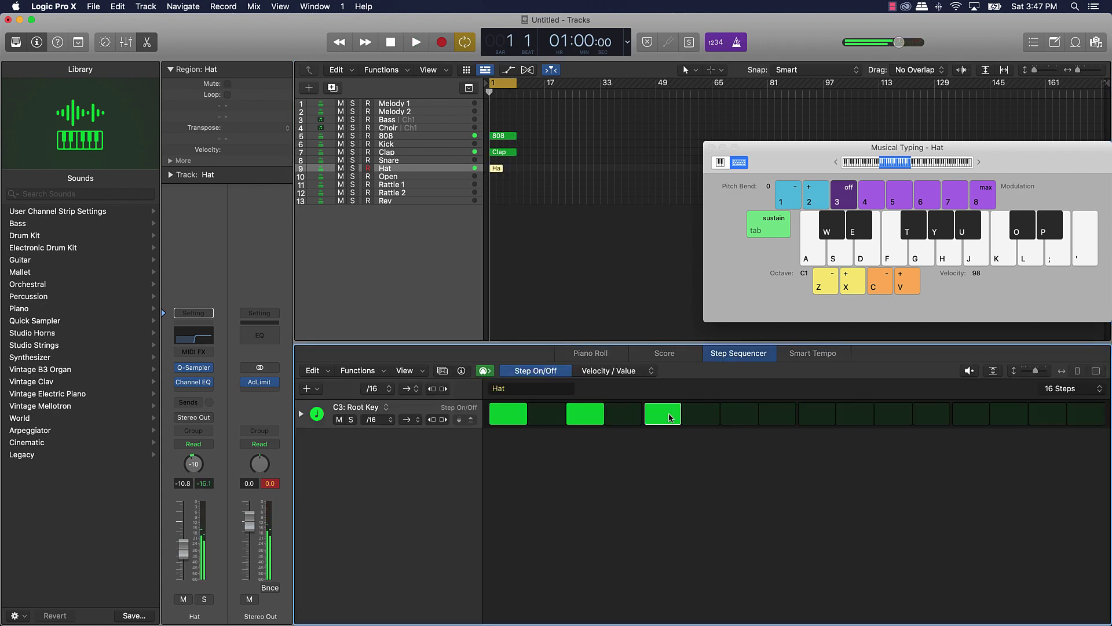
click(739, 415)
click(817, 415)
click(931, 415)
click(900, 417)
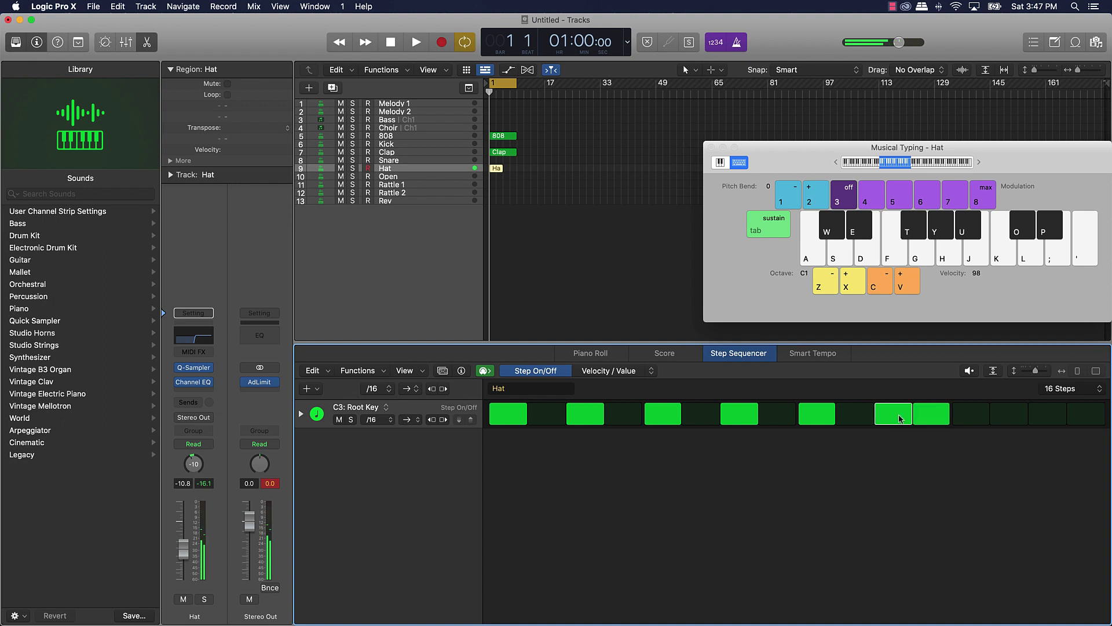
click(1011, 416)
click(970, 417)
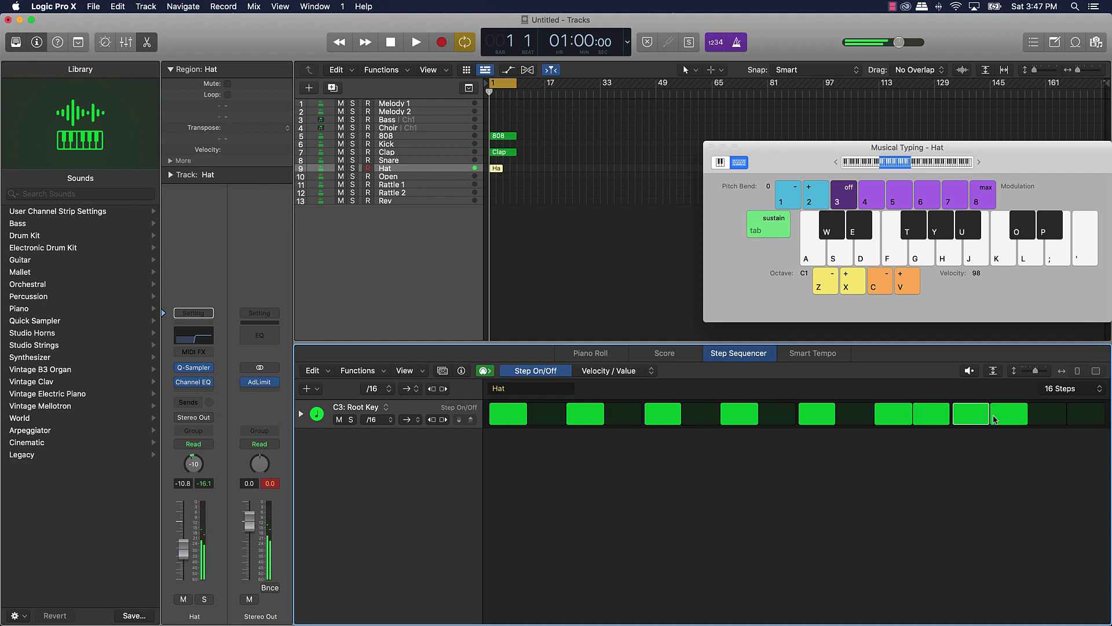
click(1020, 416)
click(1039, 417)
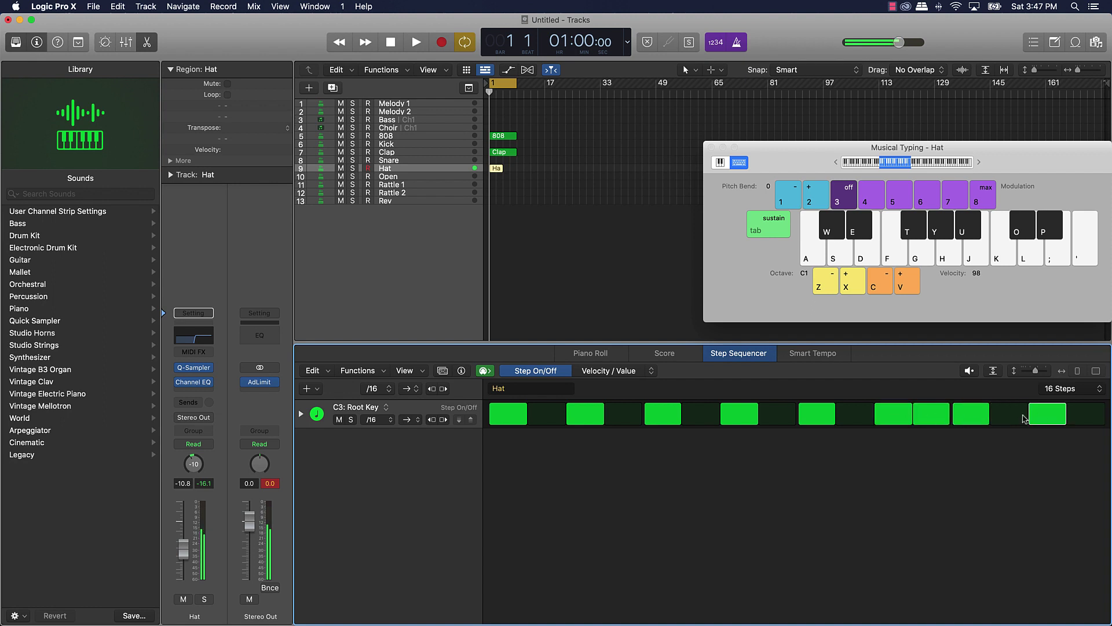
click(933, 418)
Step: Extend the hi-hat pattern to 64 steps, Option-drag a copy of the Hat region, and play
click(1070, 394)
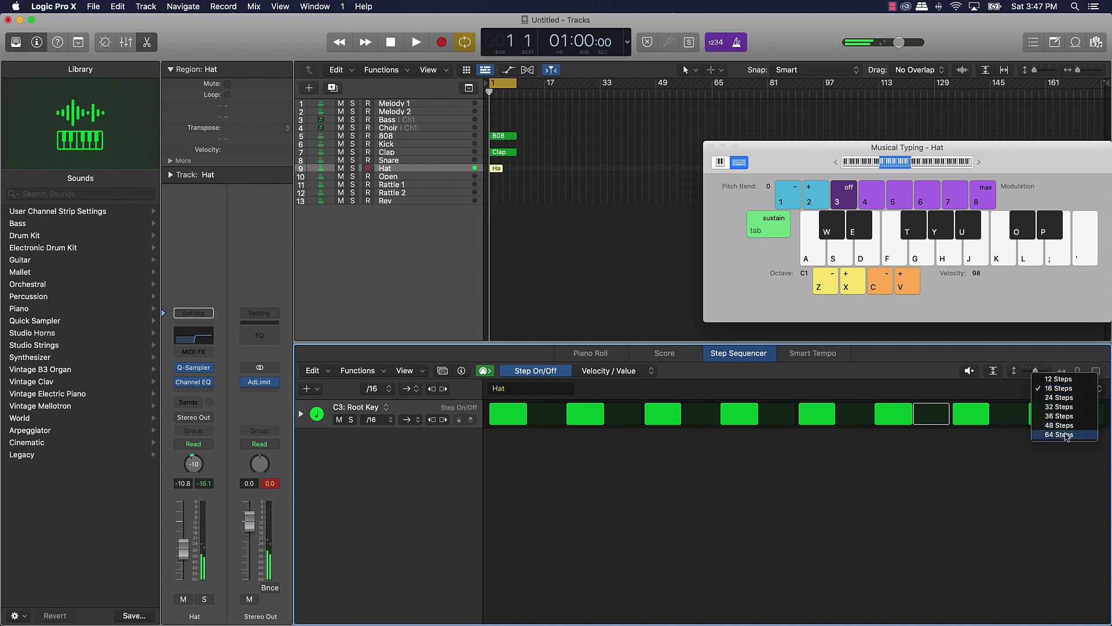
click(1066, 388)
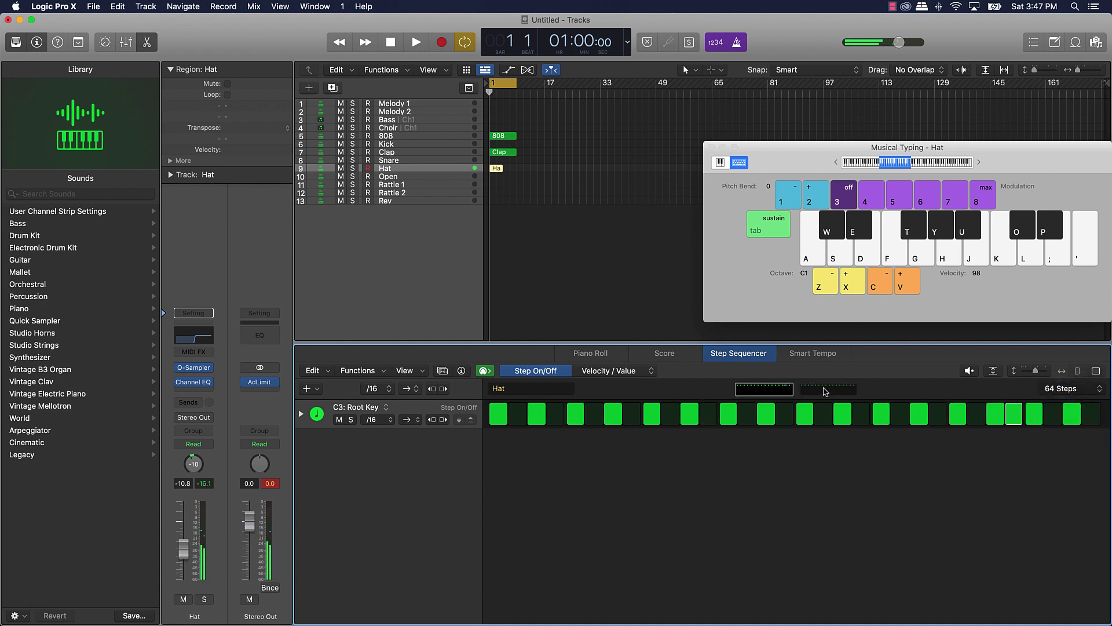
click(827, 391)
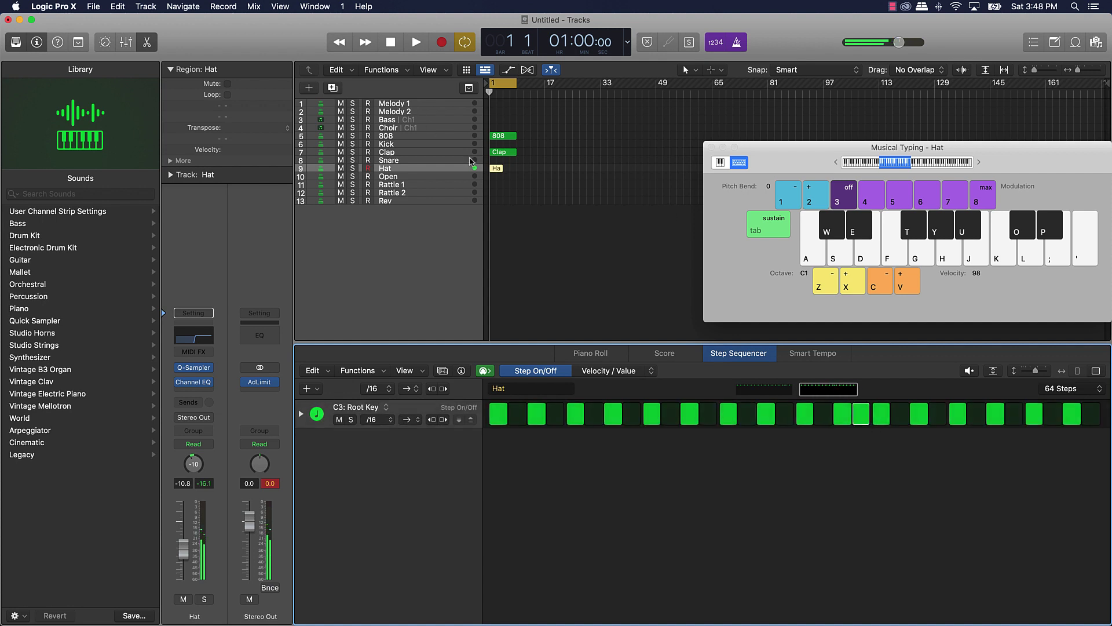
mouse_move(495, 173)
mouse_down()
mouse_move(521, 172)
mouse_move(510, 173)
mouse_up()
key(space)
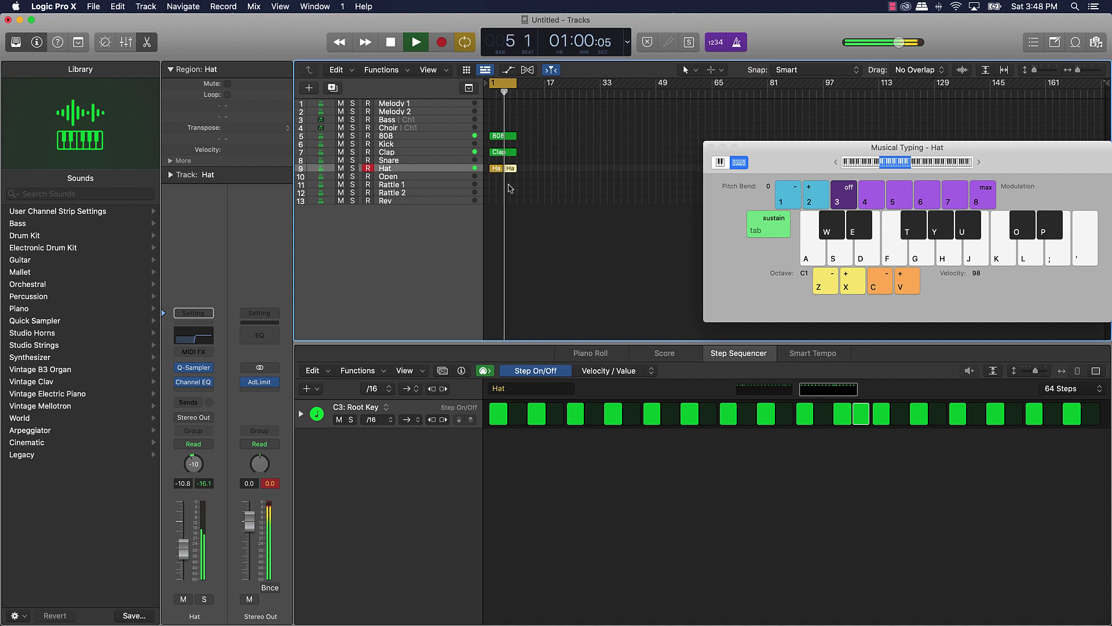
Step: On Rattle 1, try several C3 steps, leaving step 5 on, and start playback
click(402, 184)
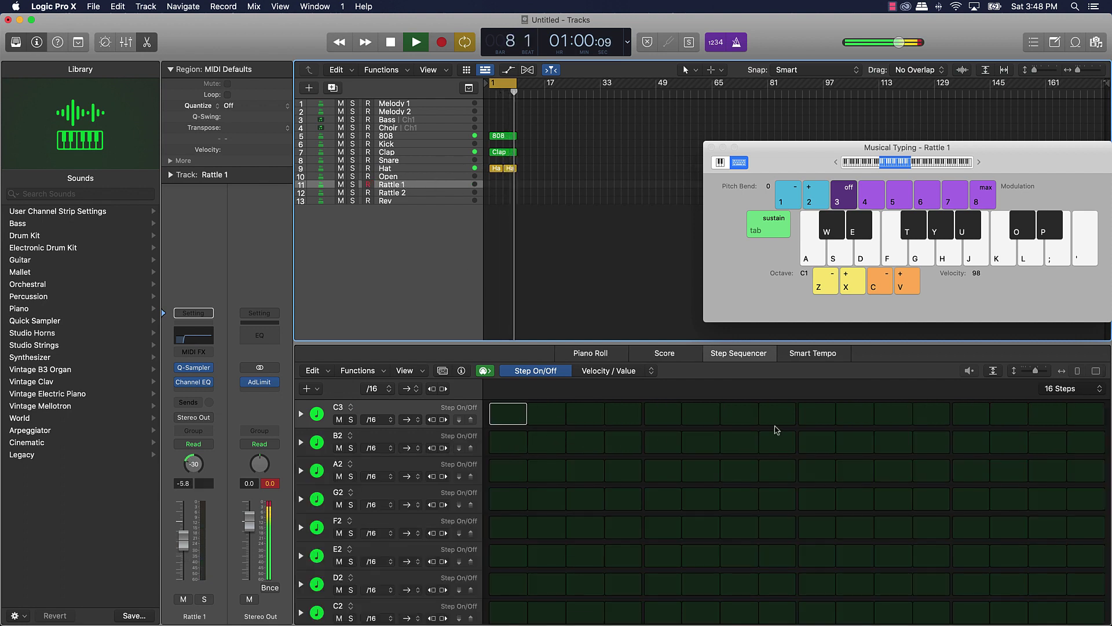
click(823, 413)
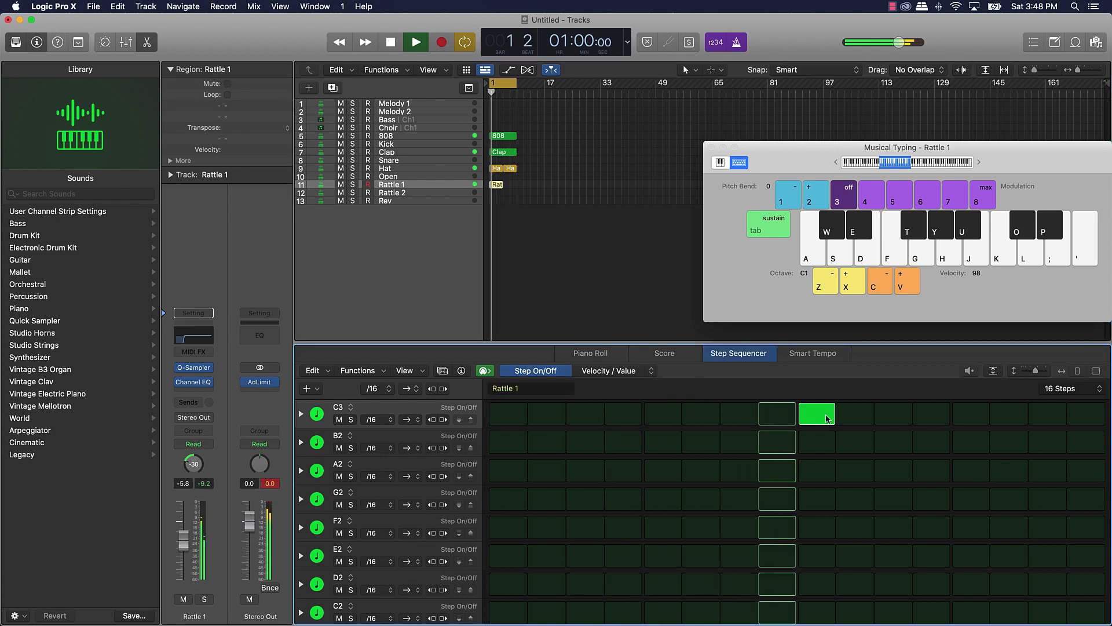
click(811, 413)
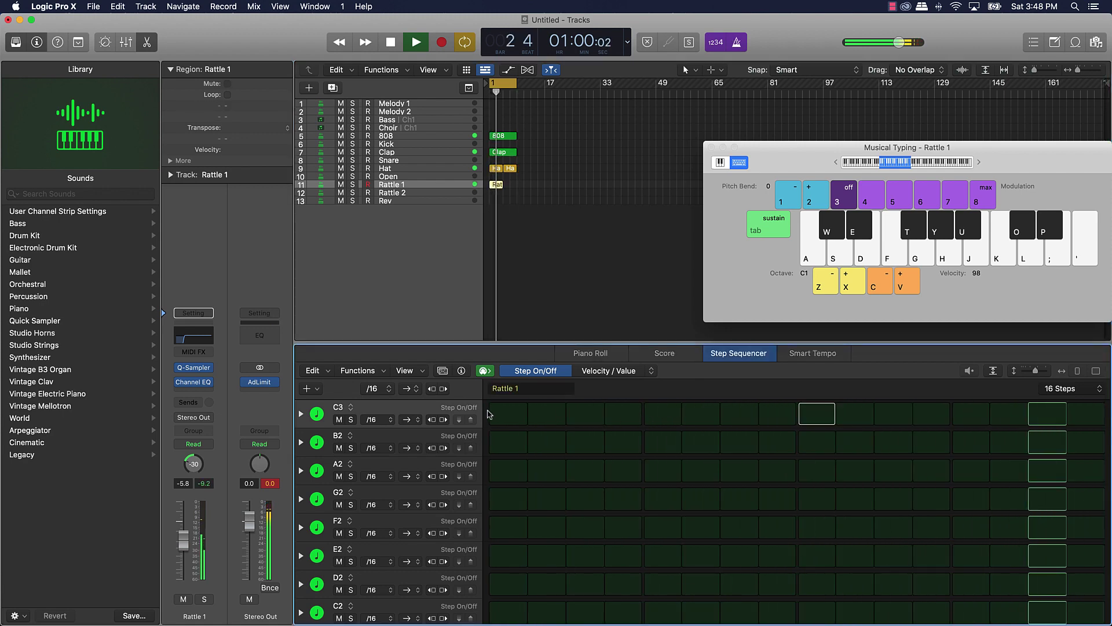
click(510, 414)
click(512, 414)
click(701, 413)
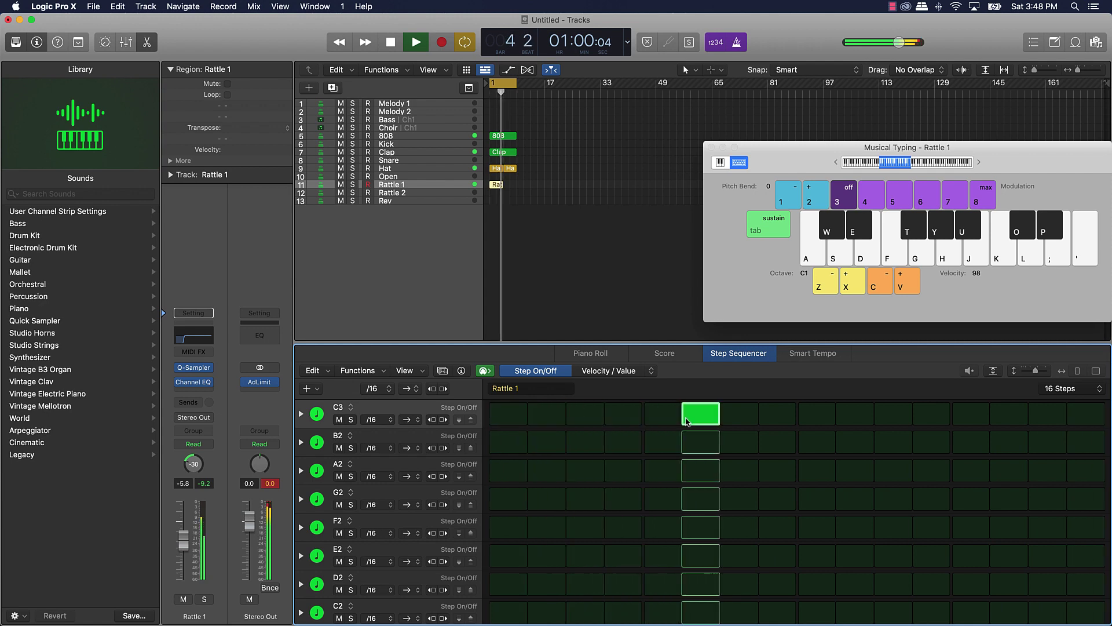
click(701, 414)
click(666, 418)
key(space)
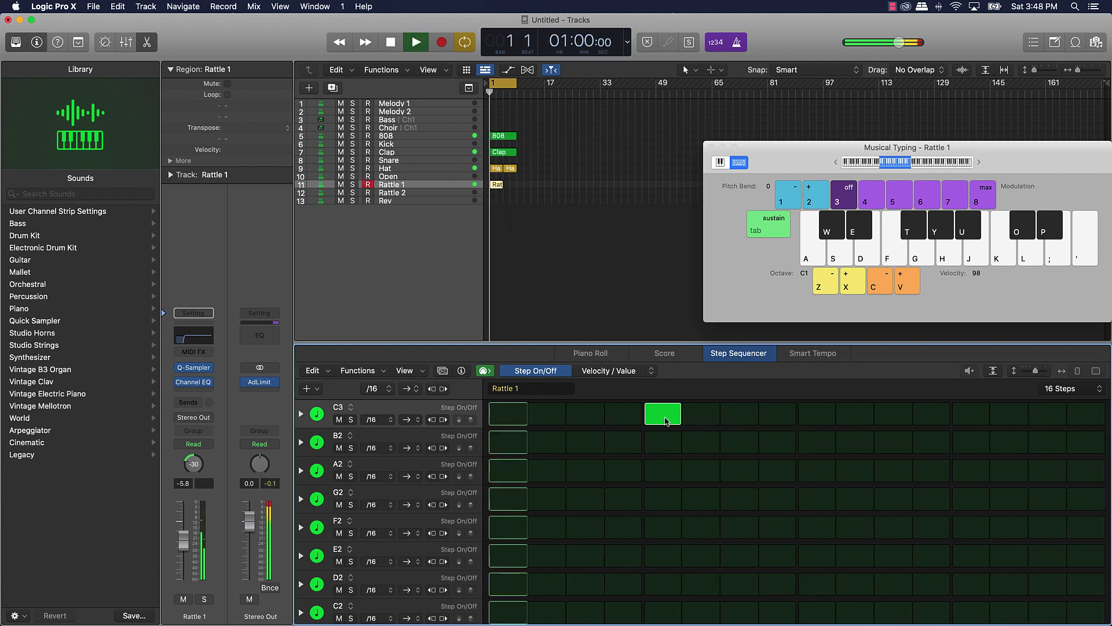
Step: Extend the rattle pattern to 64 steps, stop, and Option-drag a copy of the Rattle 1 region
click(1060, 388)
click(1070, 435)
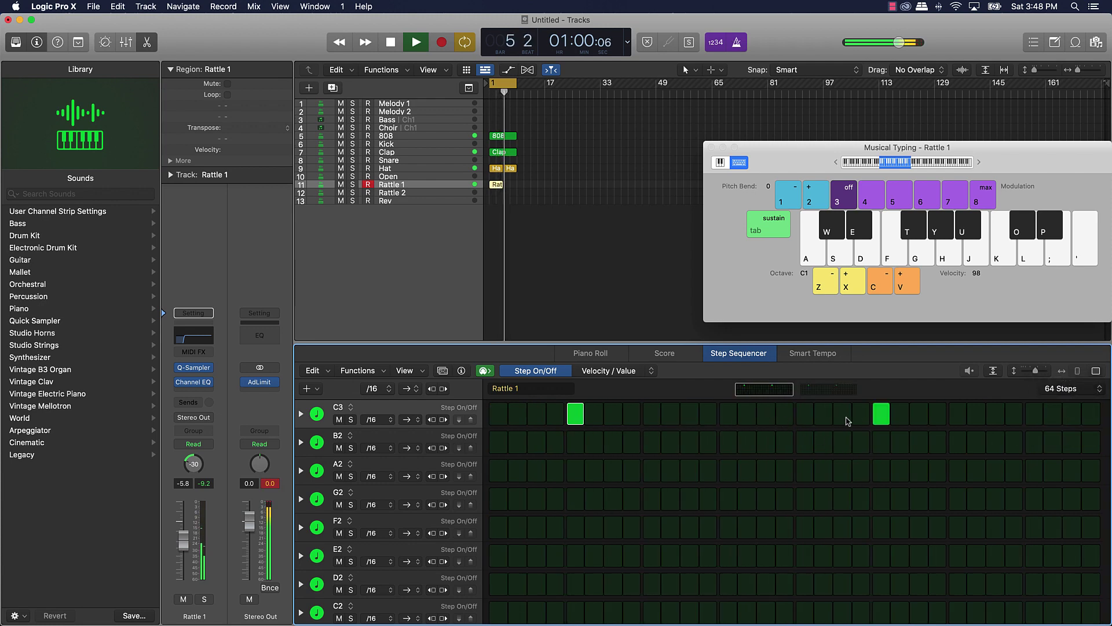
click(879, 414)
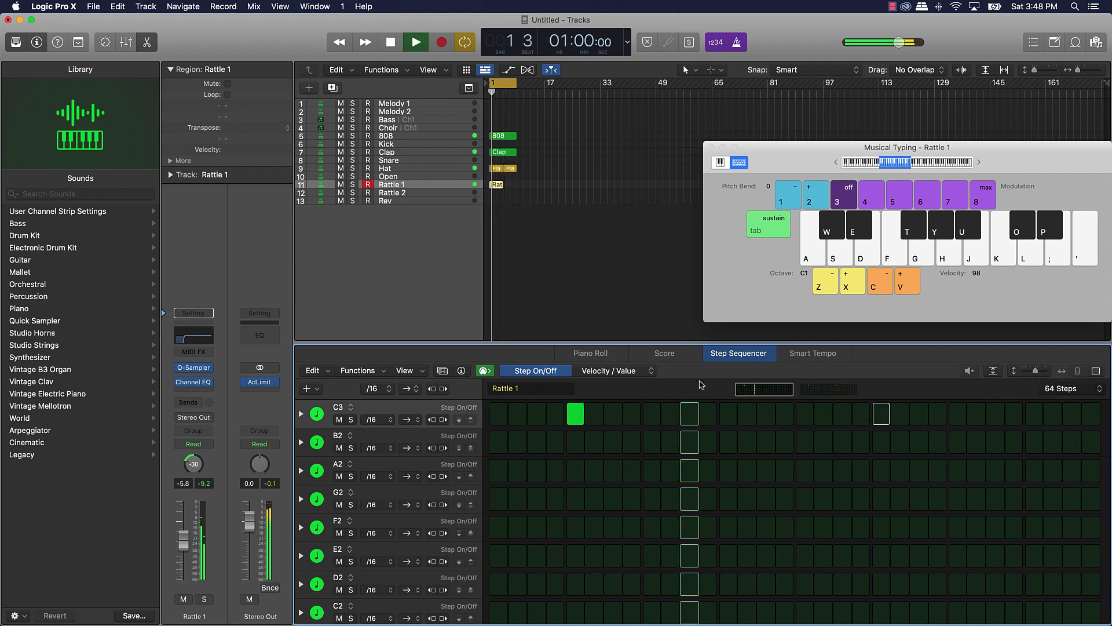
click(881, 415)
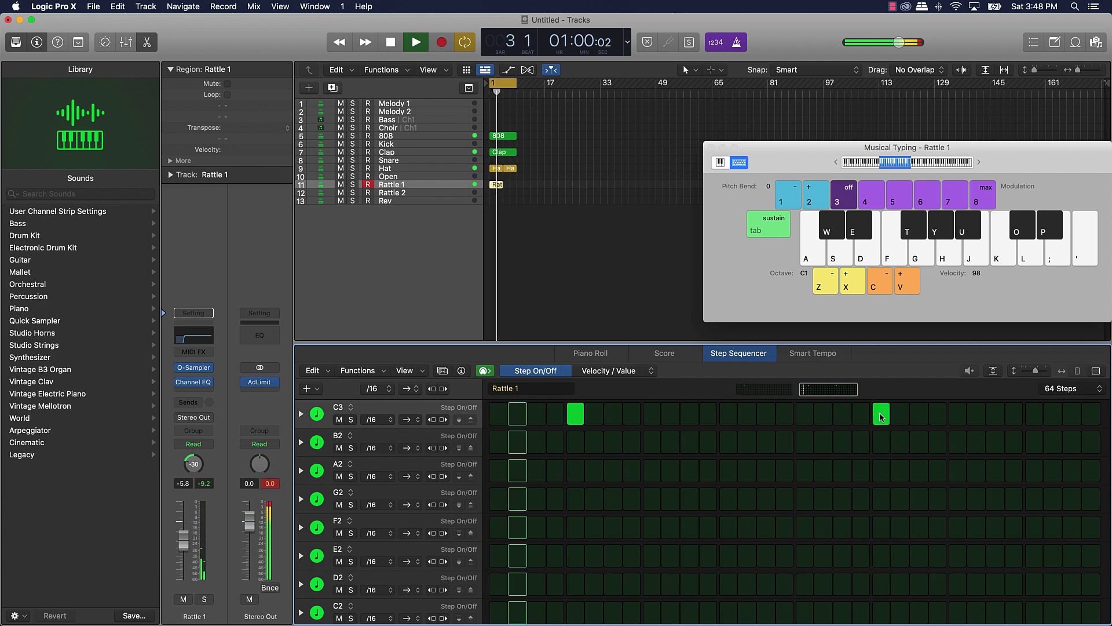
click(881, 415)
key(space)
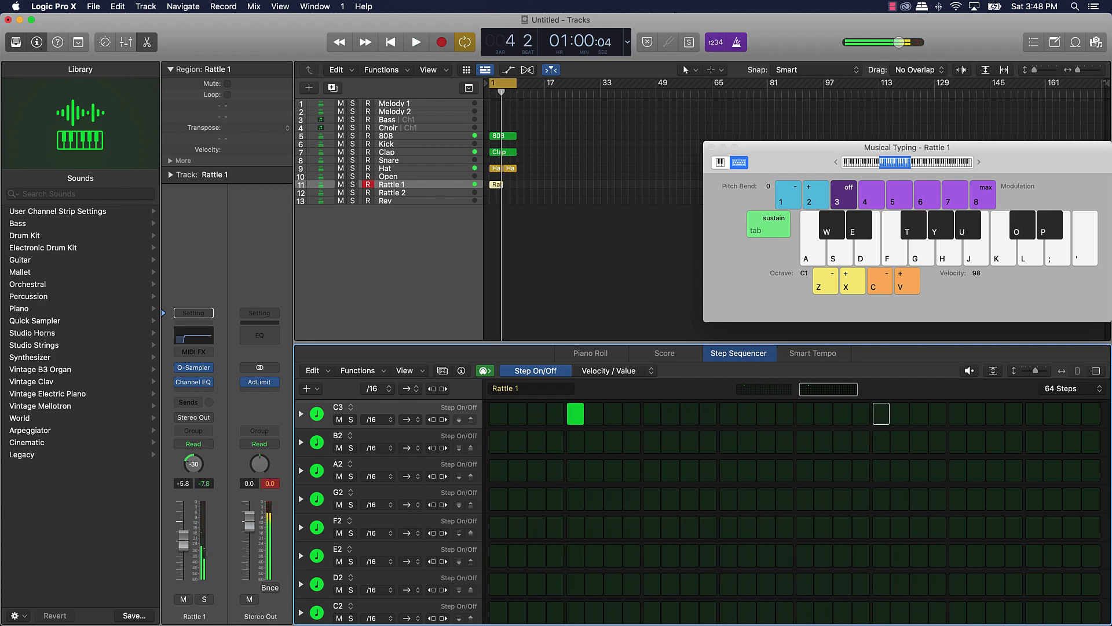
drag(497, 188, 509, 187)
Step: On Rattle 2, turn on C3 step 5 and another C3 step during playback
click(412, 193)
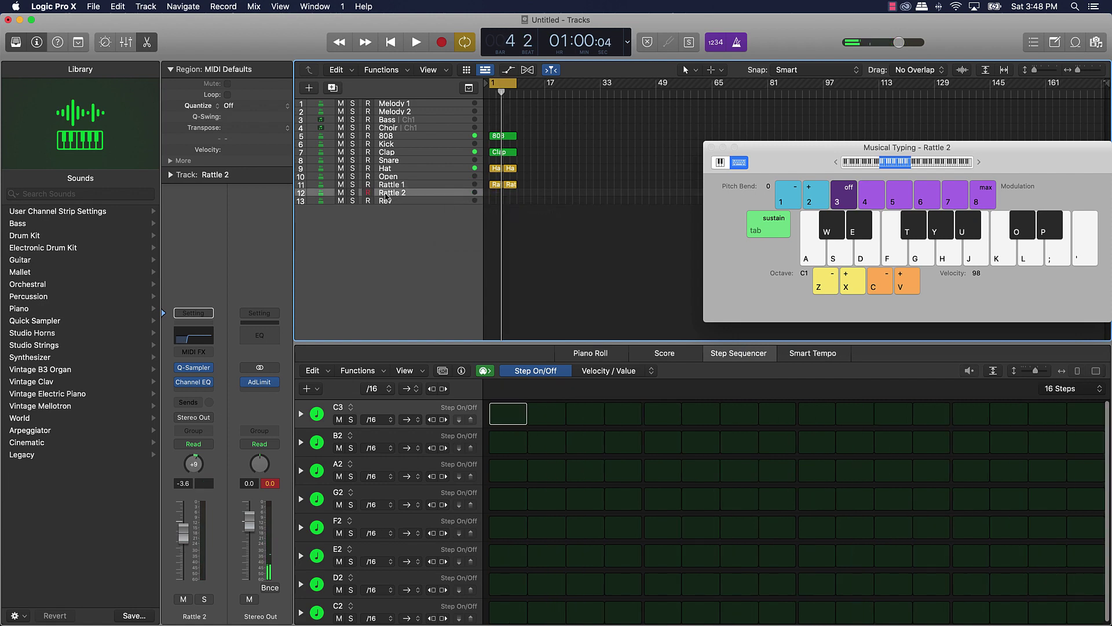
key(space)
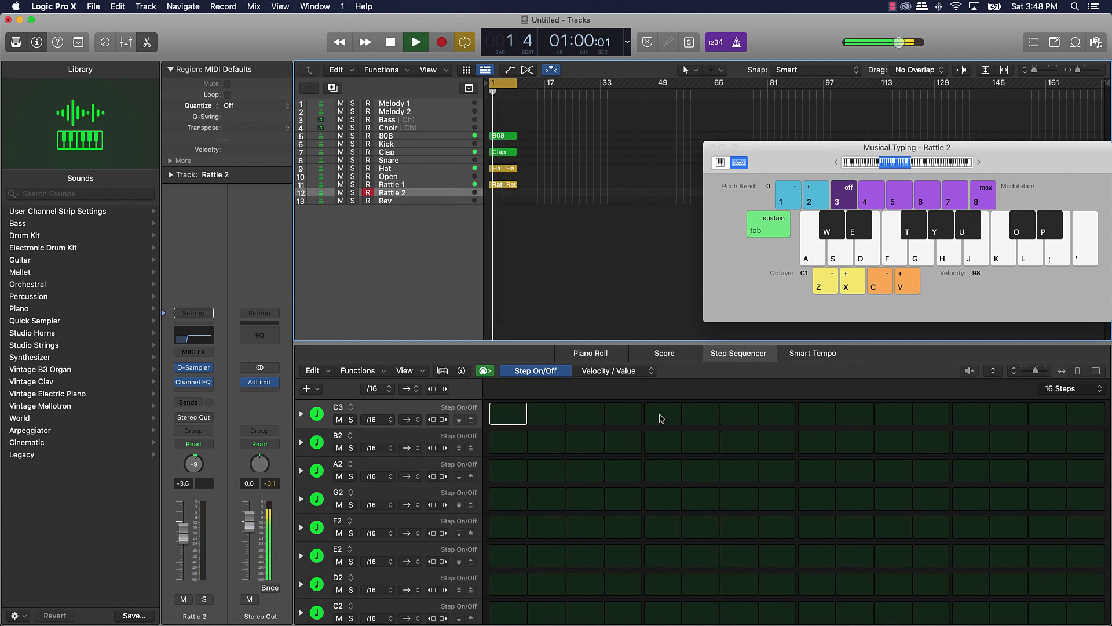
click(661, 418)
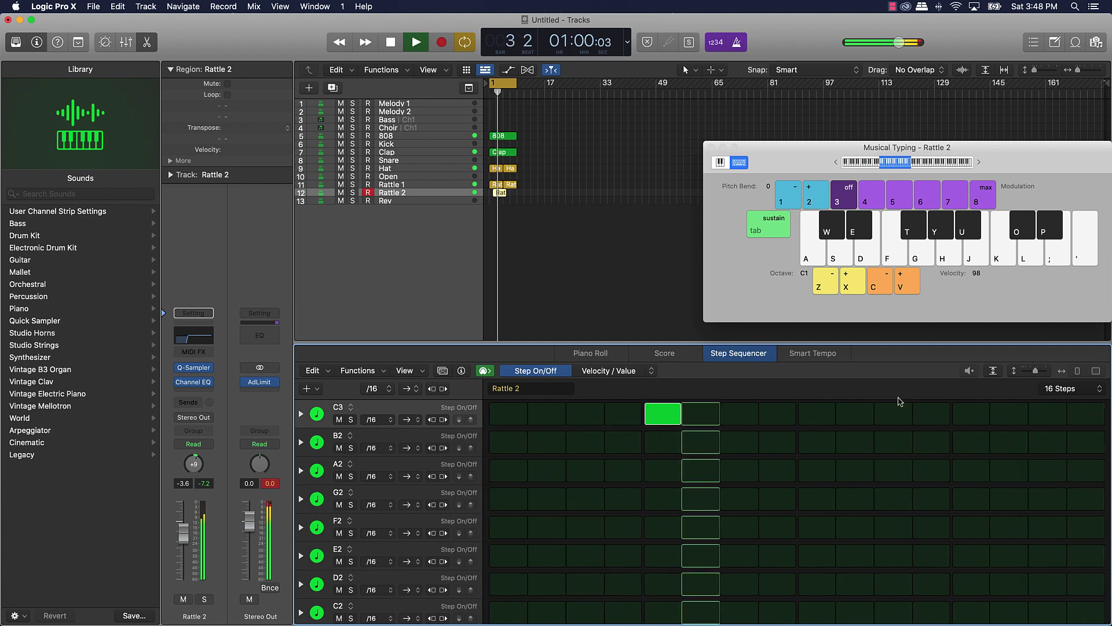
key(space)
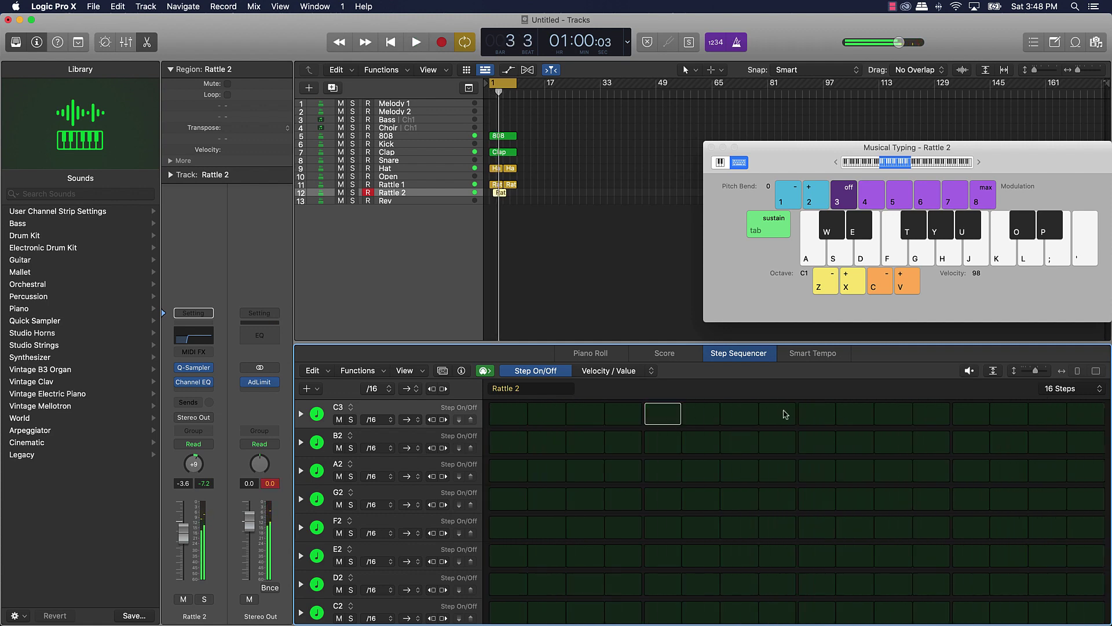
click(970, 415)
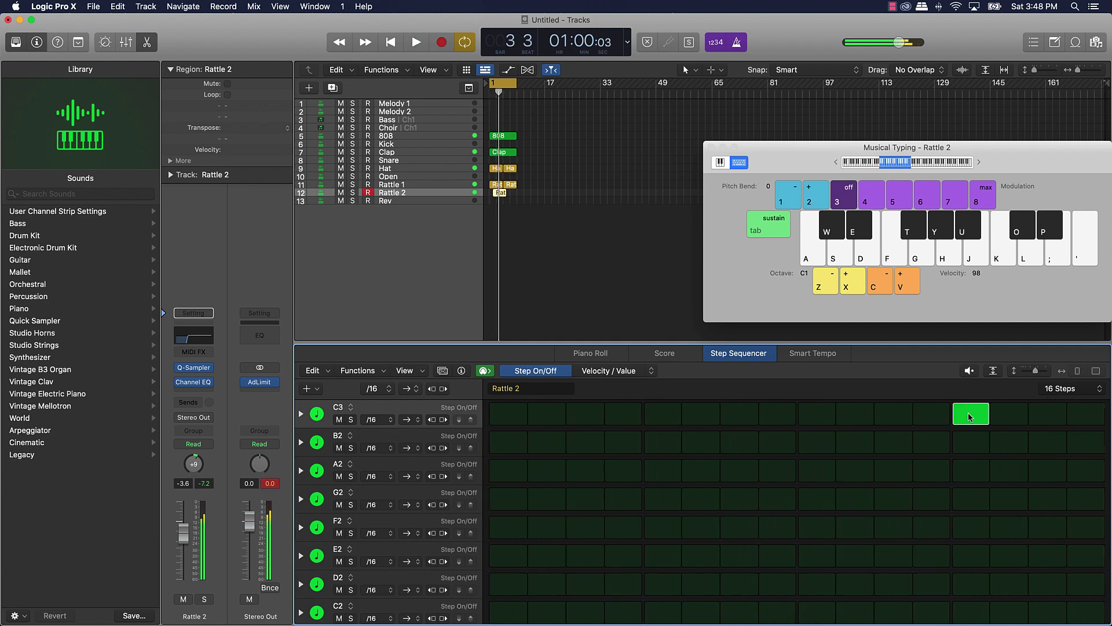
Step: Set the Rattle 2 pattern to 64 steps, add a C3 hit on page two, and play it
click(1043, 395)
click(1063, 438)
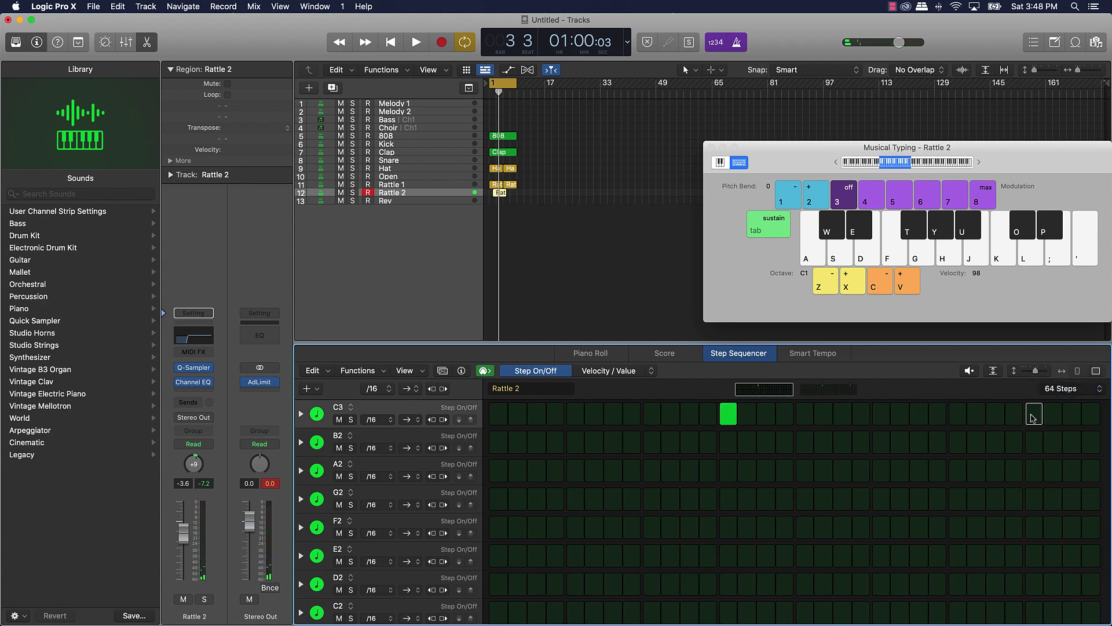
click(821, 393)
click(1033, 420)
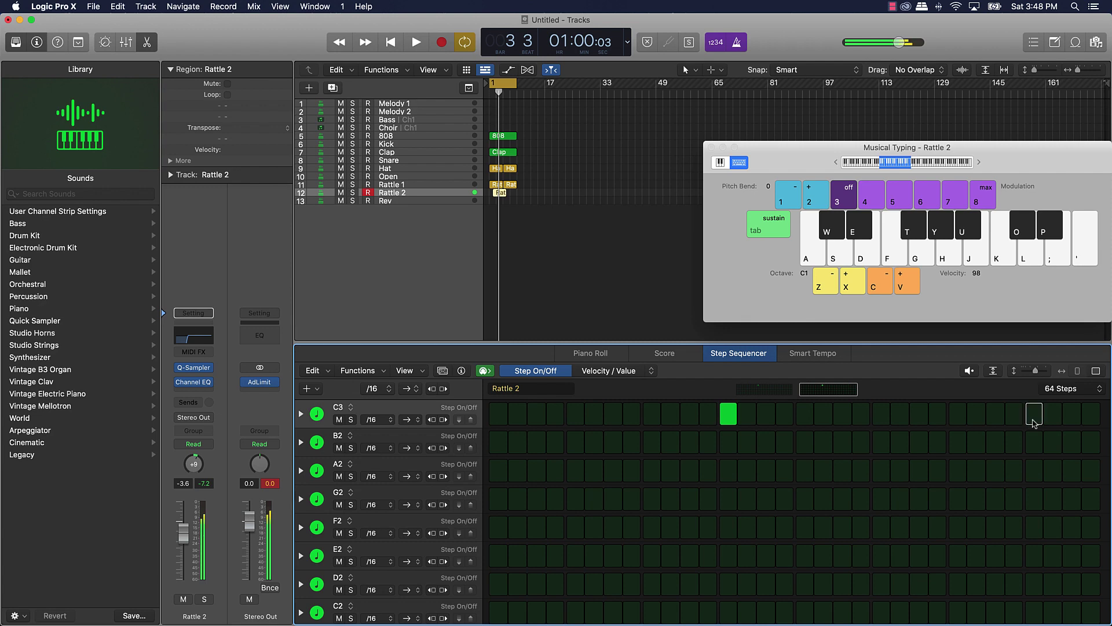
key(space)
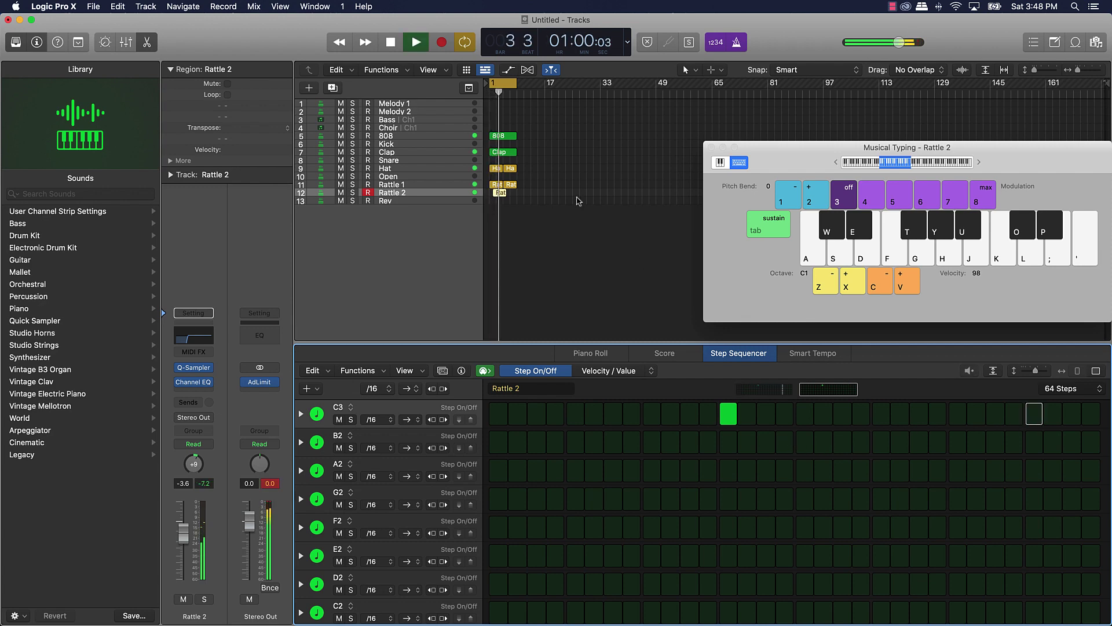
key(space)
Step: Option-drag a copy of the Rattle 2 region after the original and play it
click(498, 195)
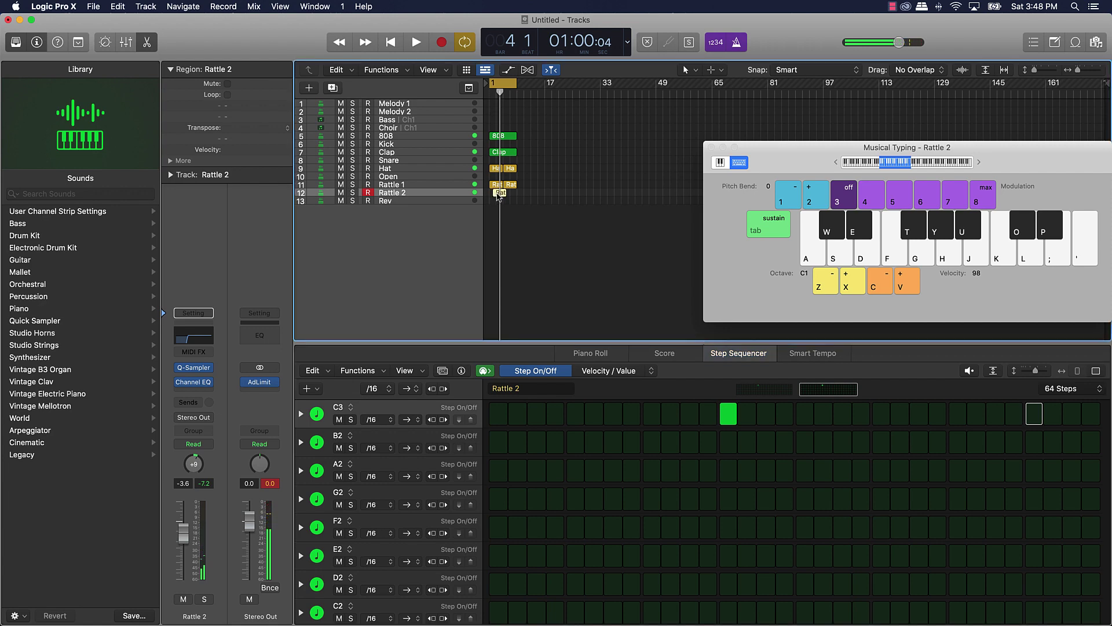
drag(498, 196, 511, 193)
key(space)
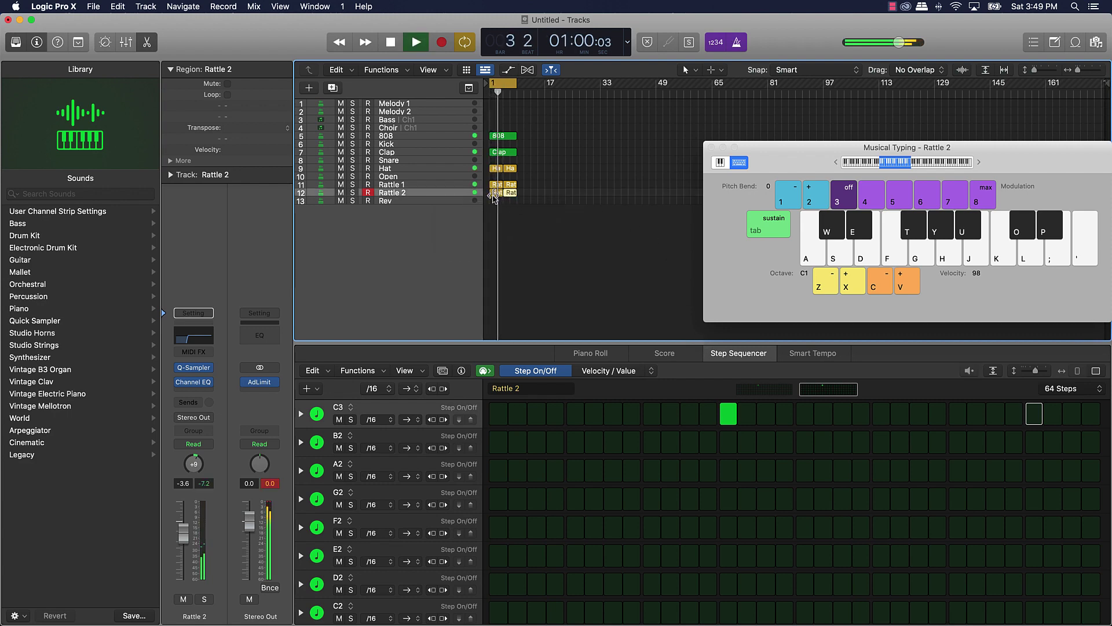
Step: Set the Open track's pattern to 64 steps and move its region to bar 1
click(429, 179)
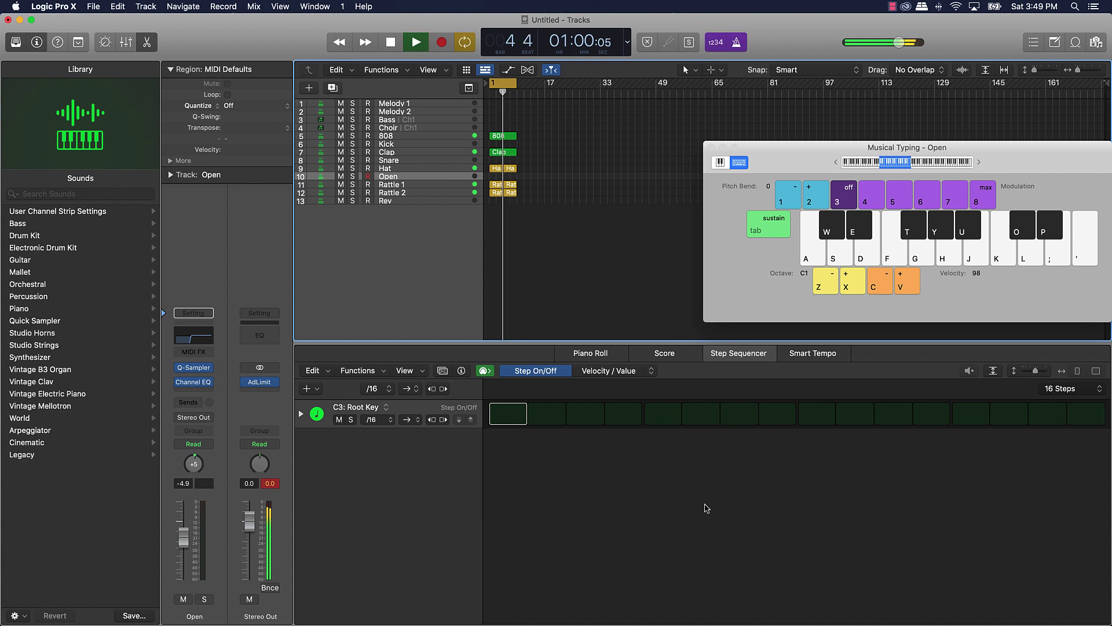
click(1056, 389)
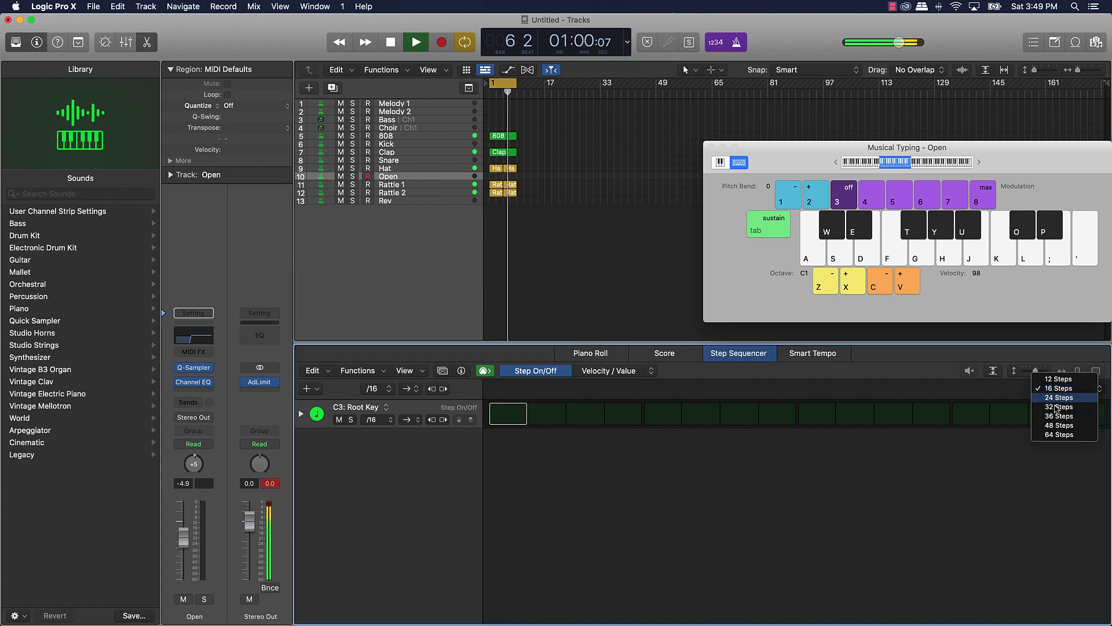
click(1060, 435)
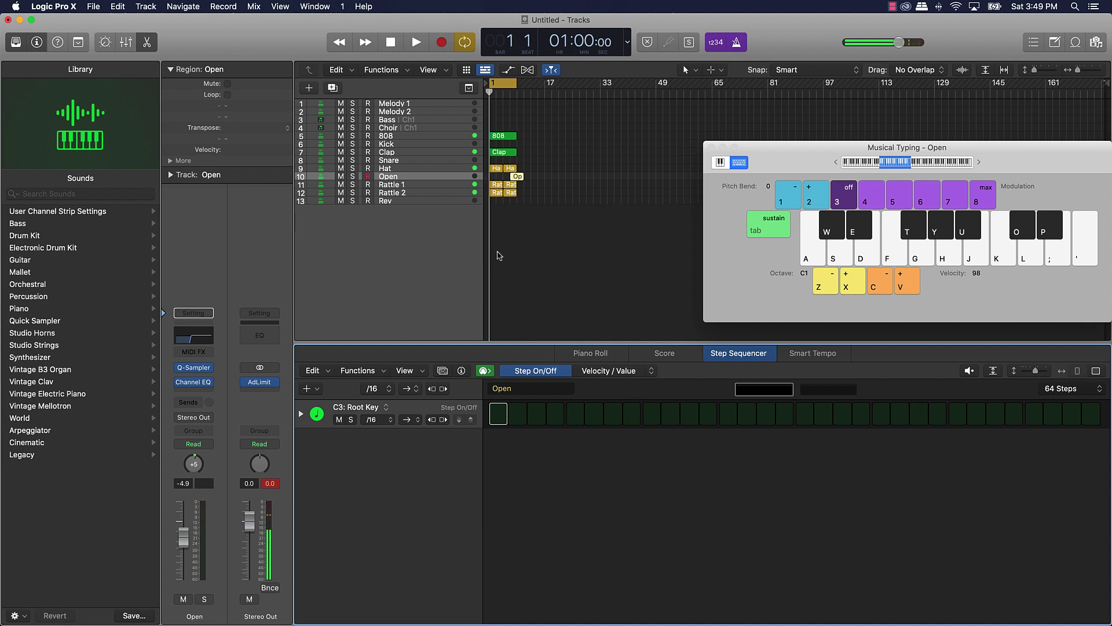
drag(518, 181, 497, 180)
Step: Leave a single C3 hit in the Open pattern while auditioning it from bar 1
key(space)
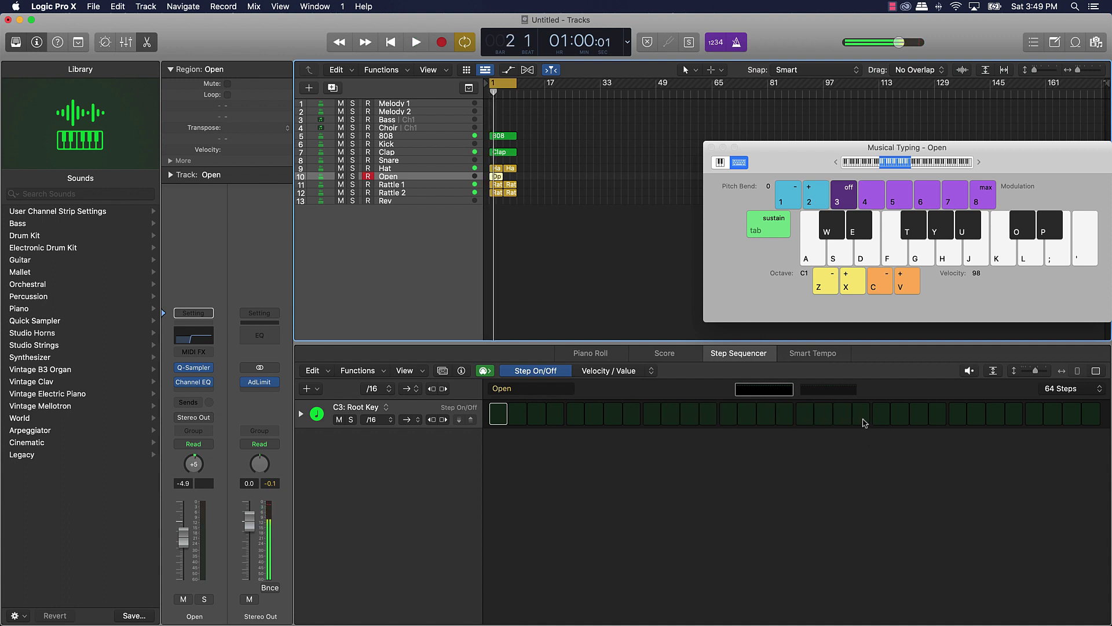
click(862, 421)
key(space)
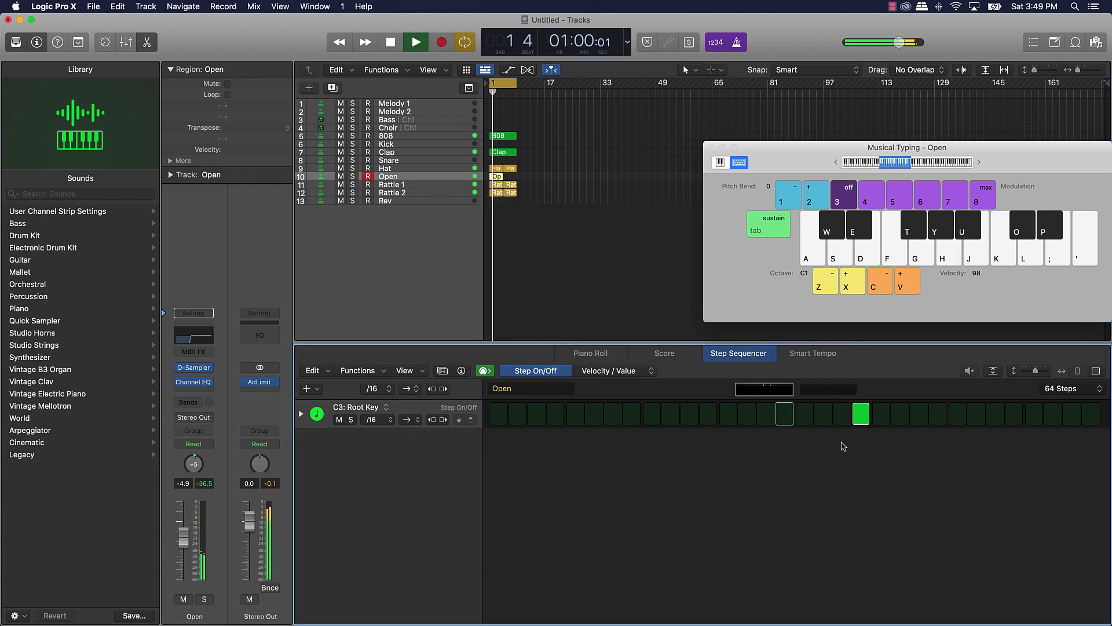
click(874, 419)
key(space)
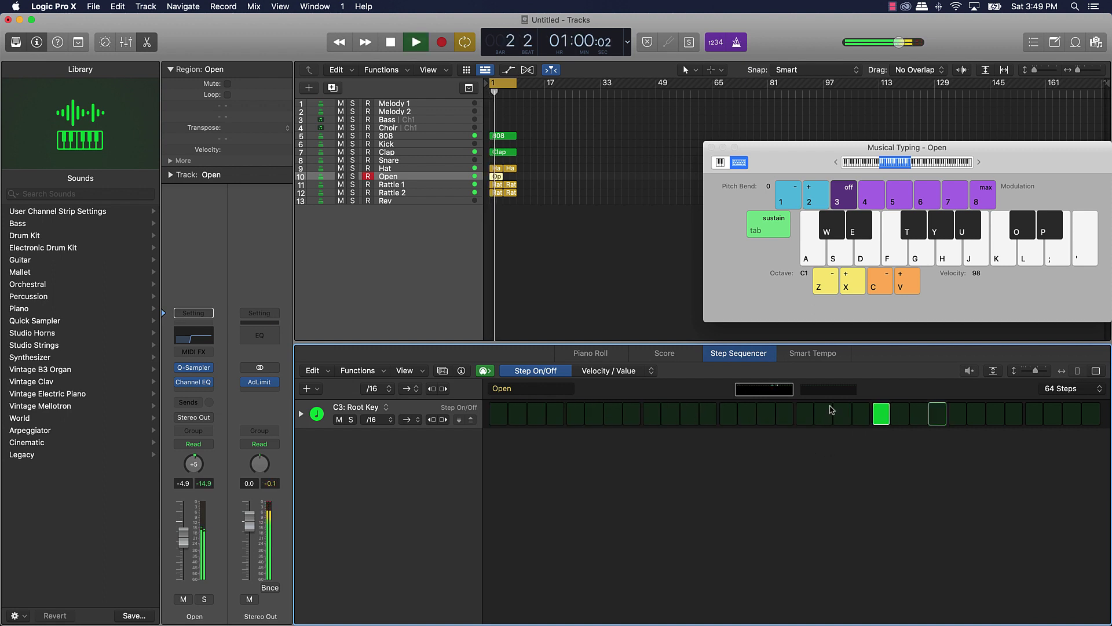
key(space)
click(874, 417)
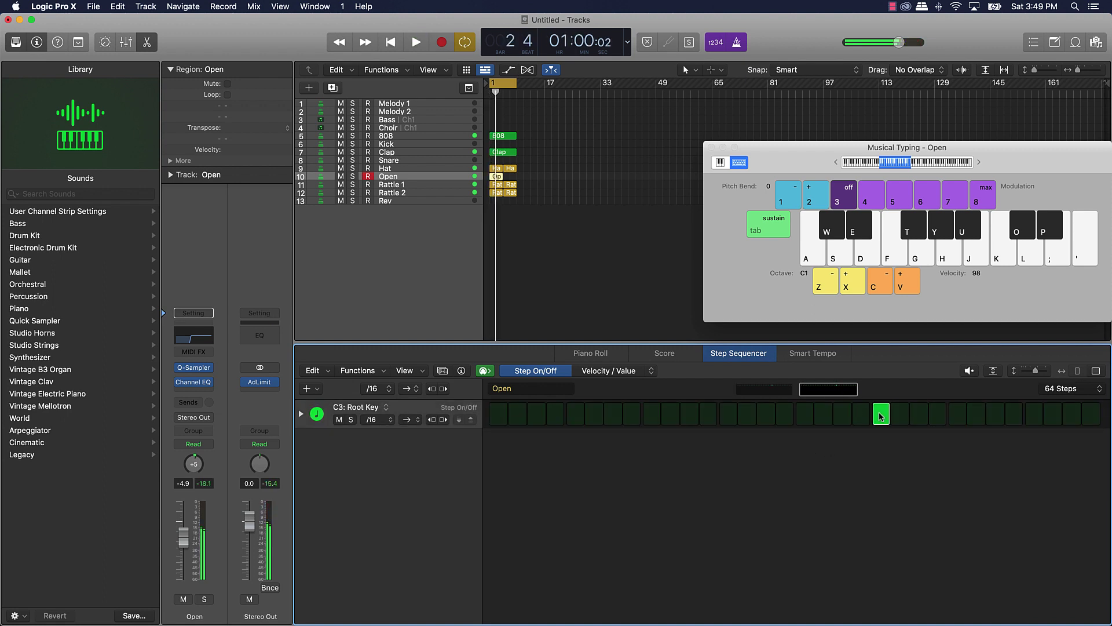
key(space)
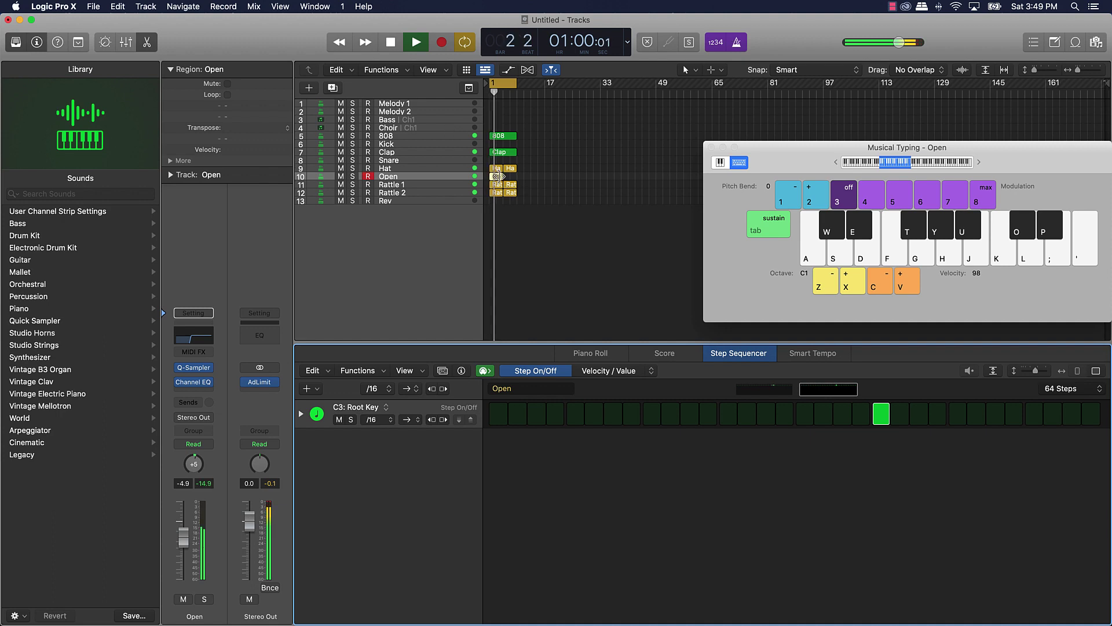
Step: Copy the Open region right after the original and select the Snare track
drag(497, 179, 522, 178)
click(510, 197)
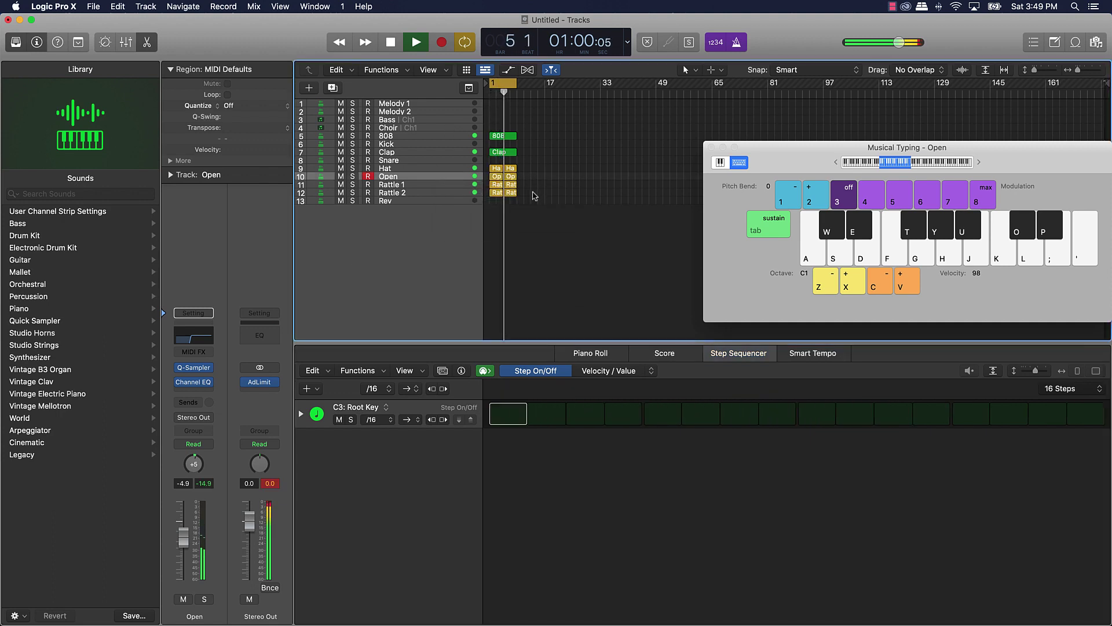
click(428, 161)
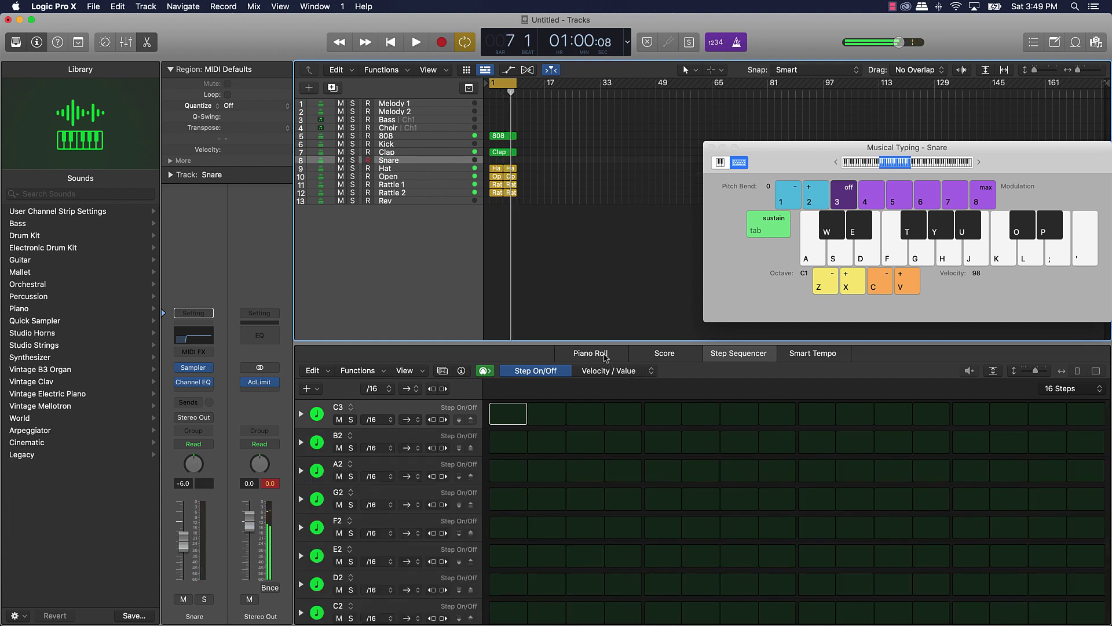
Step: Show the Piano Roll and audition snare sounds with the Musical Typing keys
click(605, 354)
key(j)
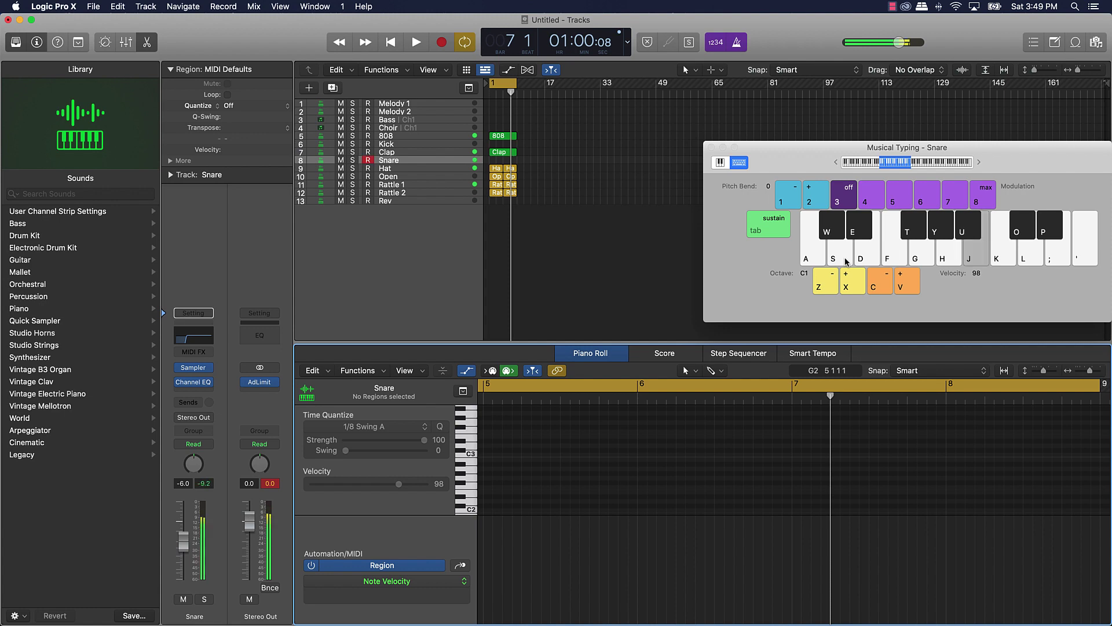
key(h)
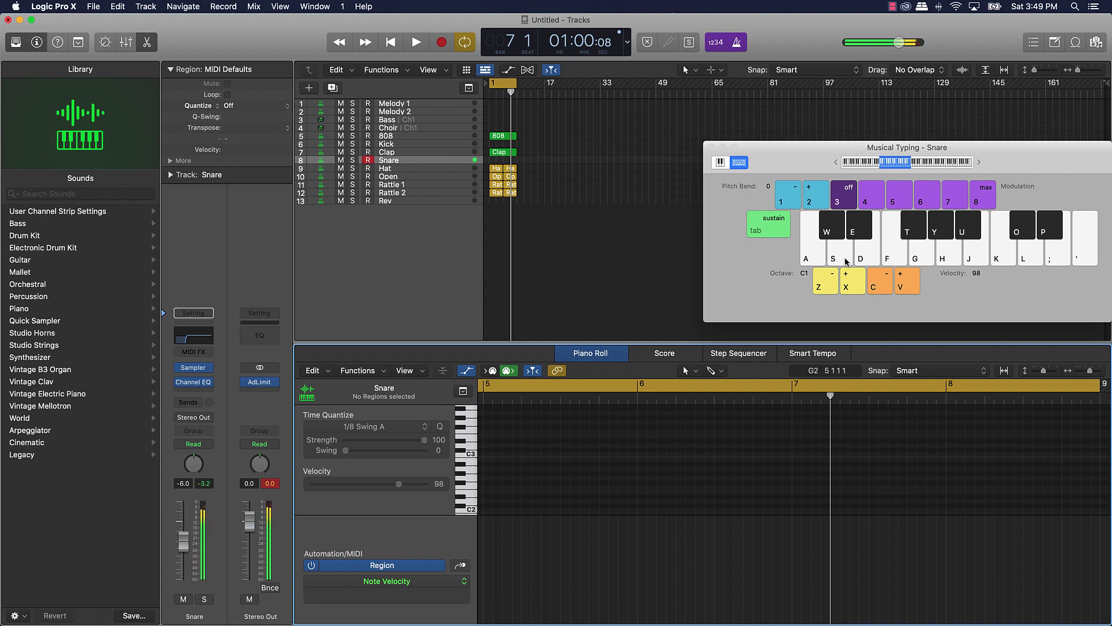
key(f)
key(t)
key(f)
key(d)
key(f)
Step: Record eight snare hits around bars 2, 4, 6 and 8 on the Snare track
key(r)
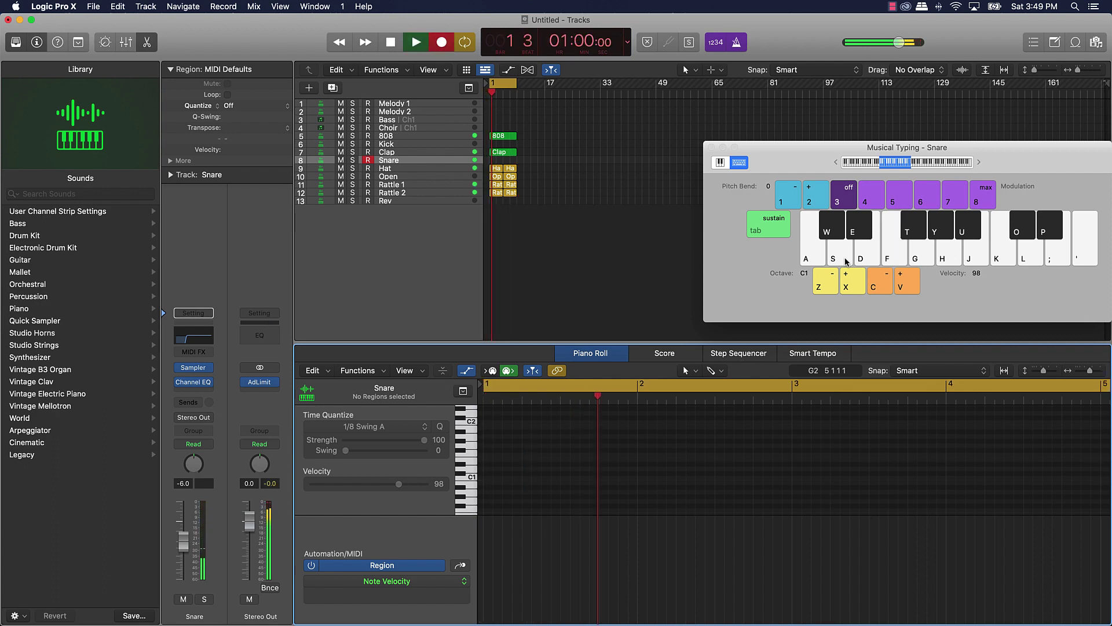
key(f)
key(f)
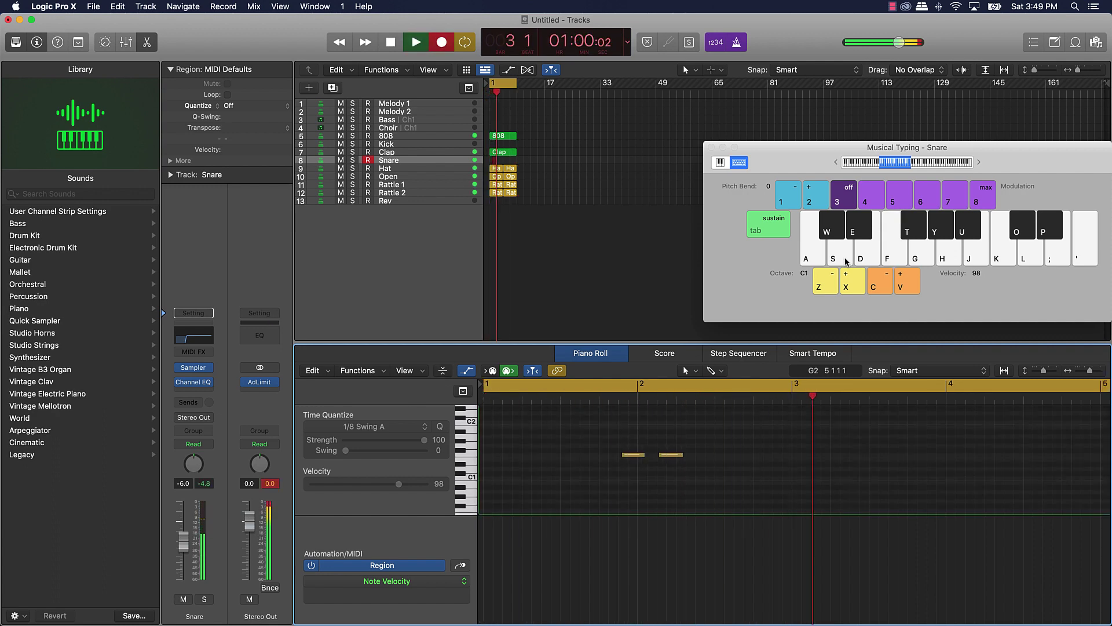
key(f)
key(f)
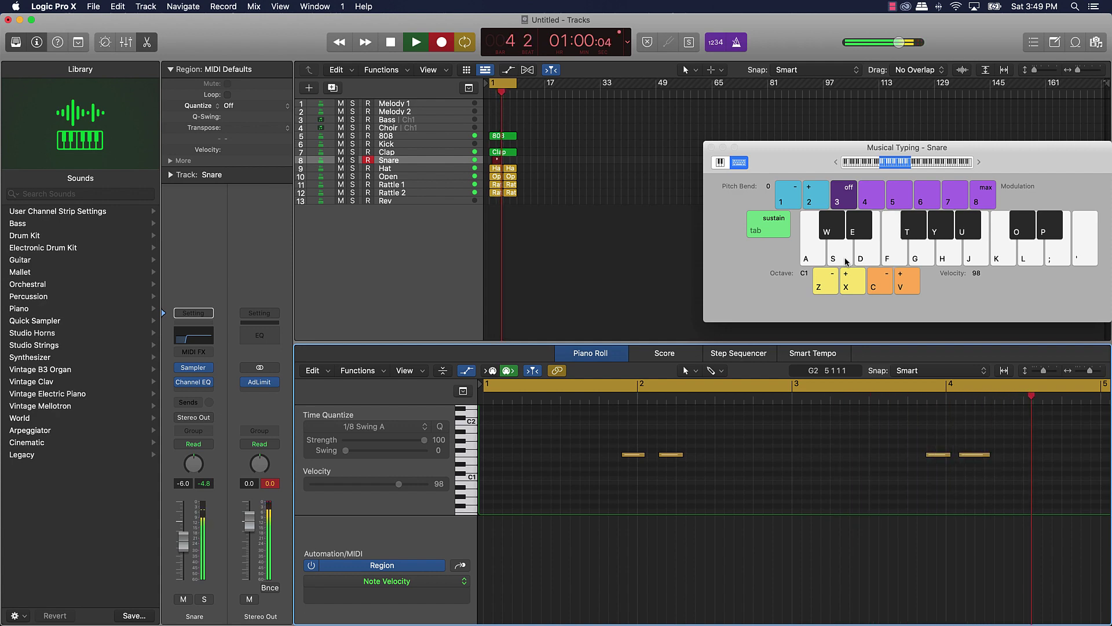
key(f)
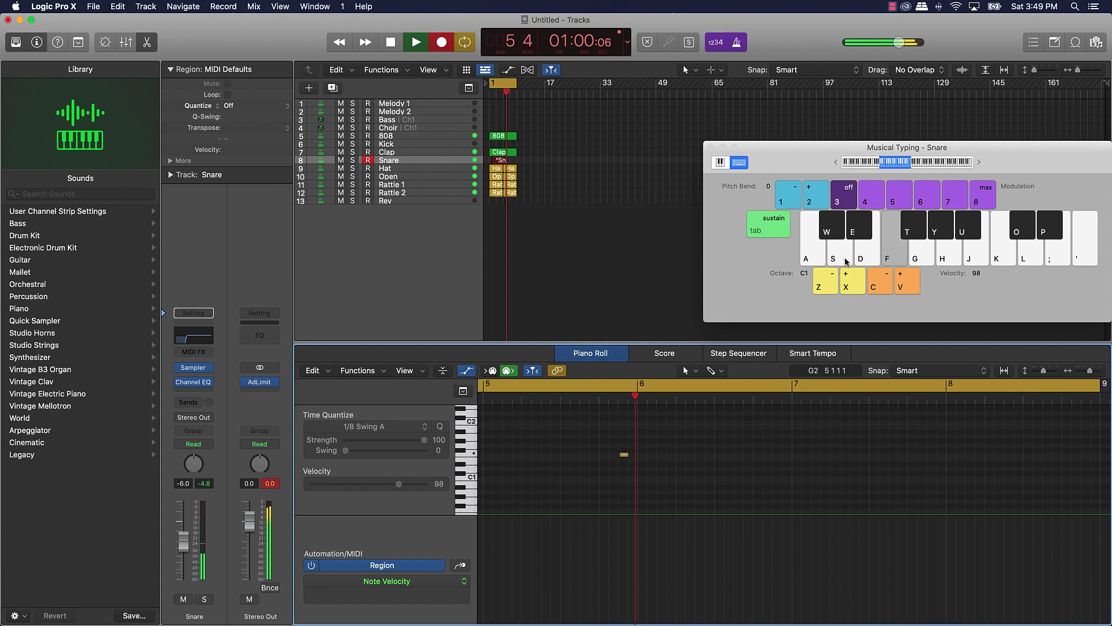
key(f)
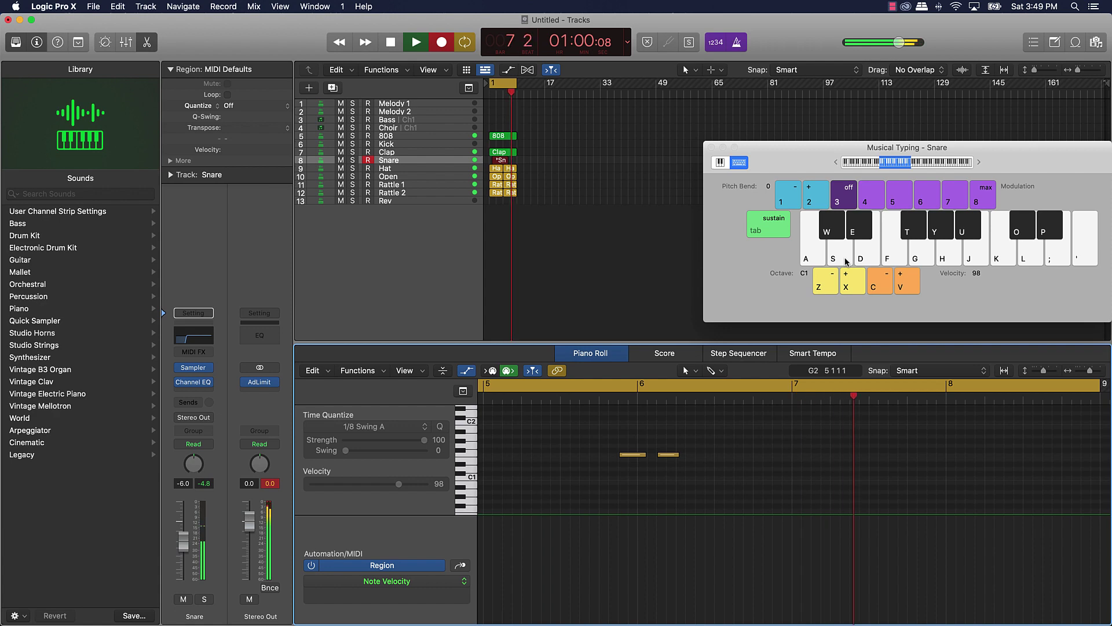
key(f)
key(f)
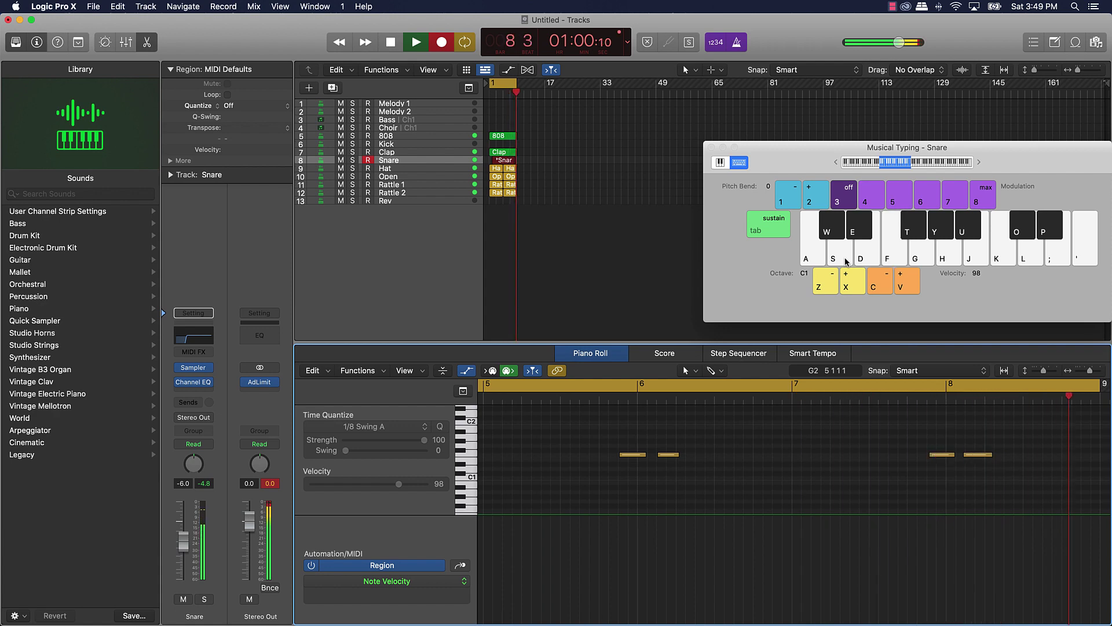
key(space)
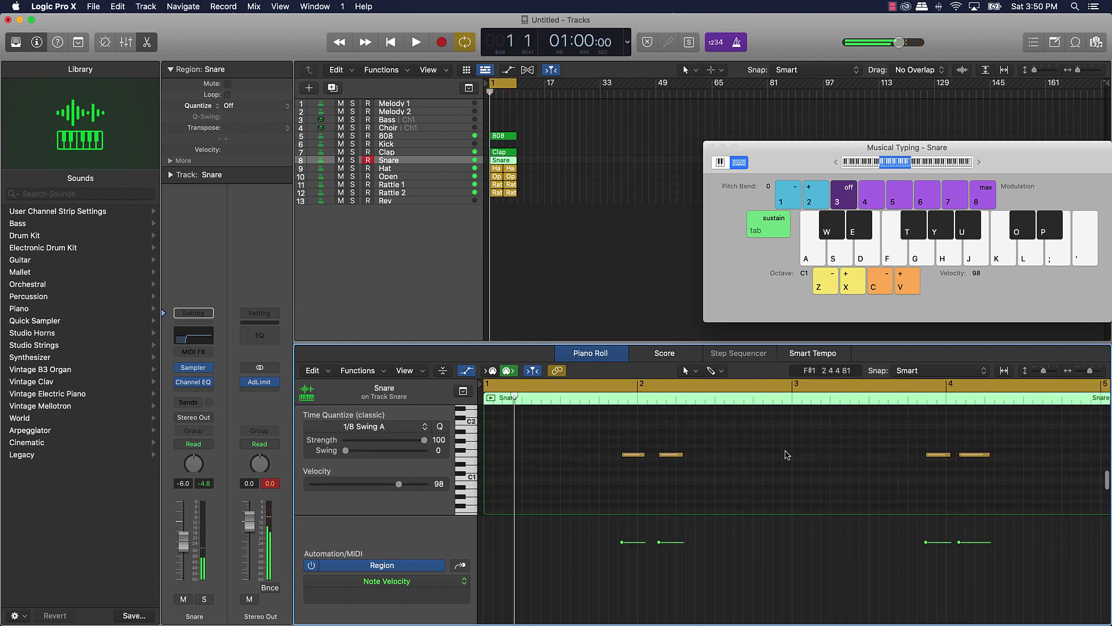
Step: Select all the recorded snare notes and play the part back
key(super+a)
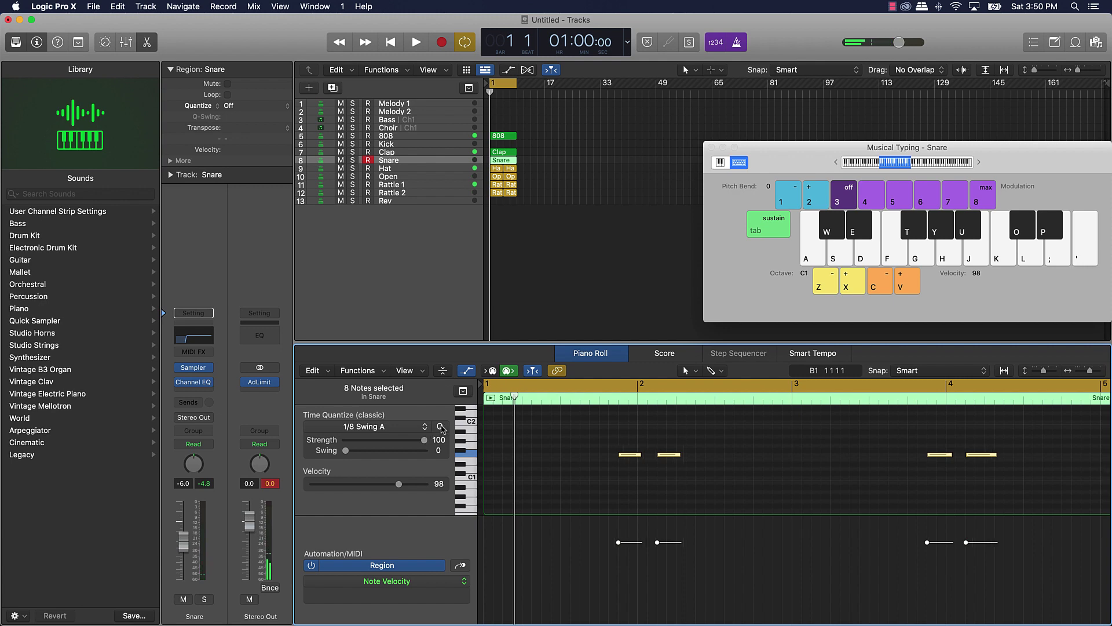
key(space)
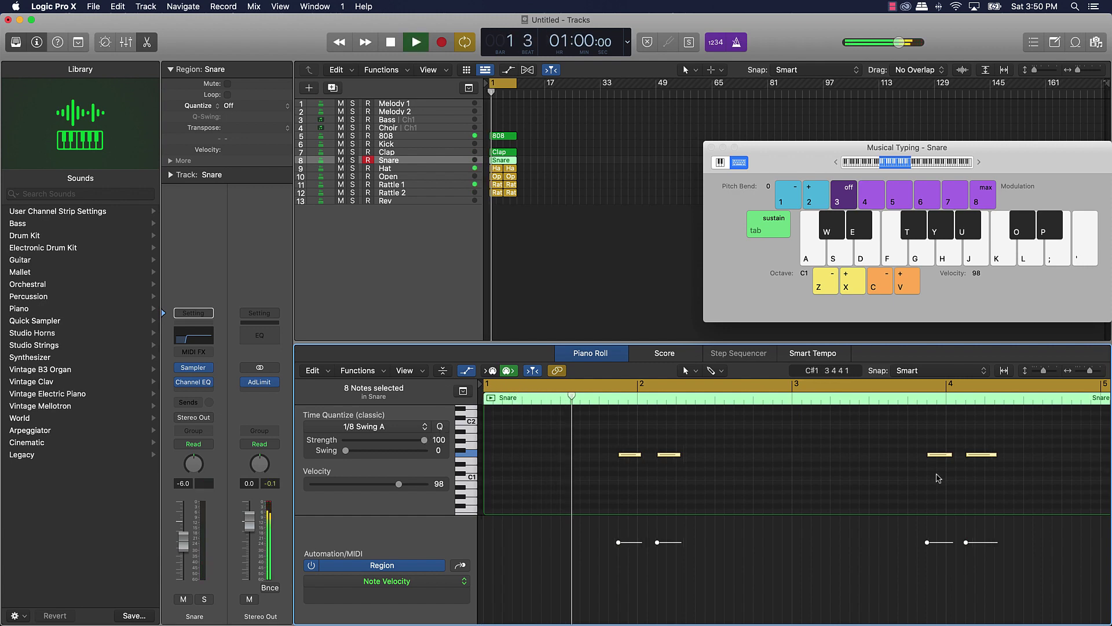
key(f)
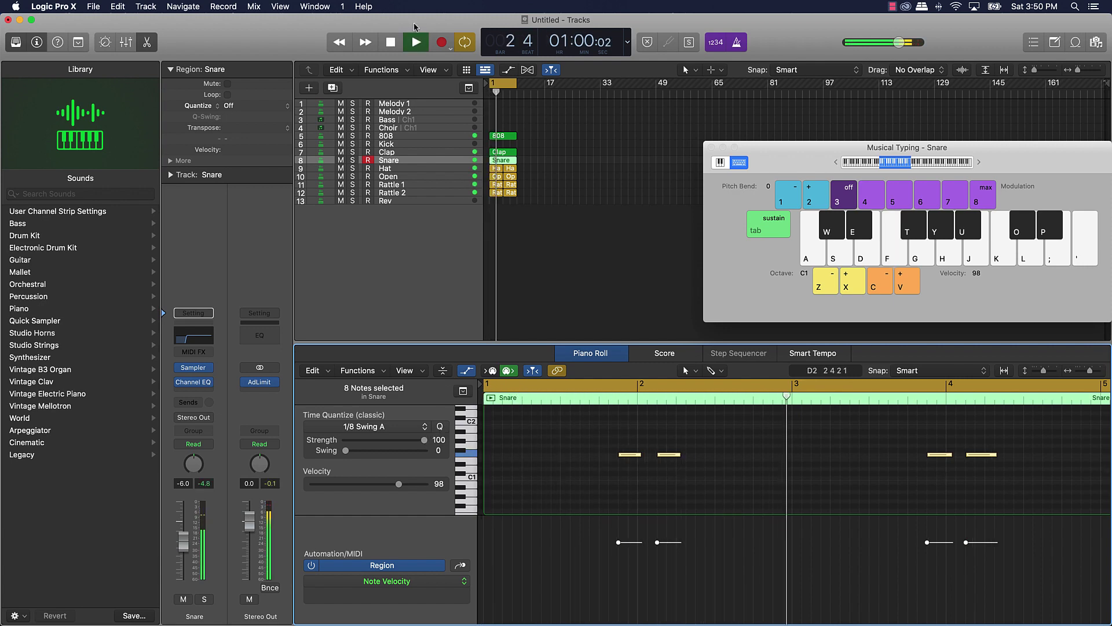
Step: Select the Kick track and audition its sound with a test note
key(f)
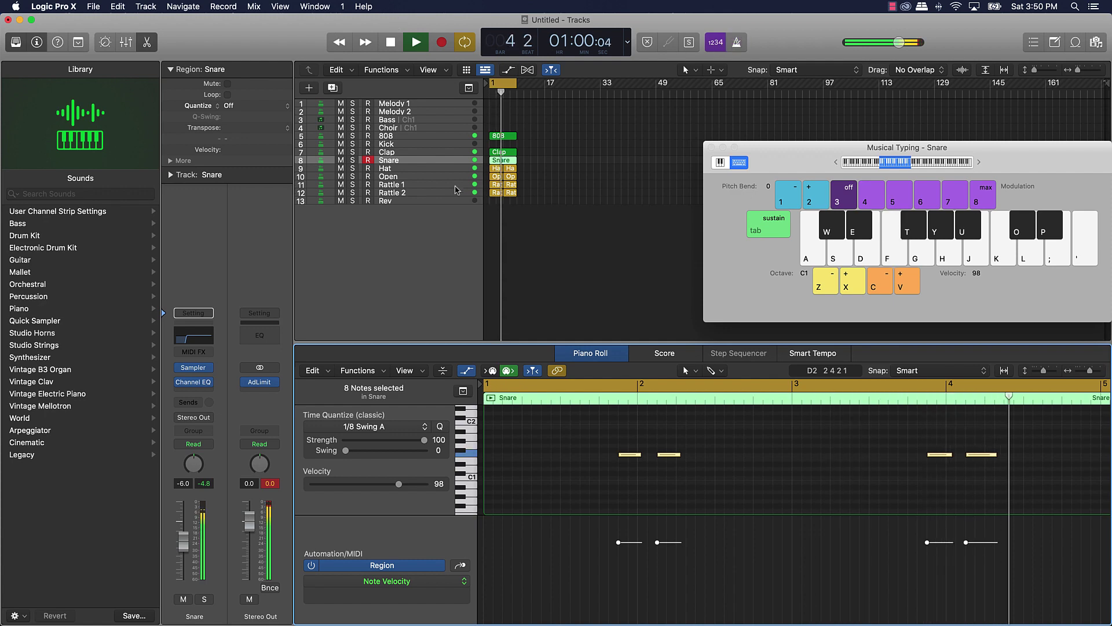
click(412, 146)
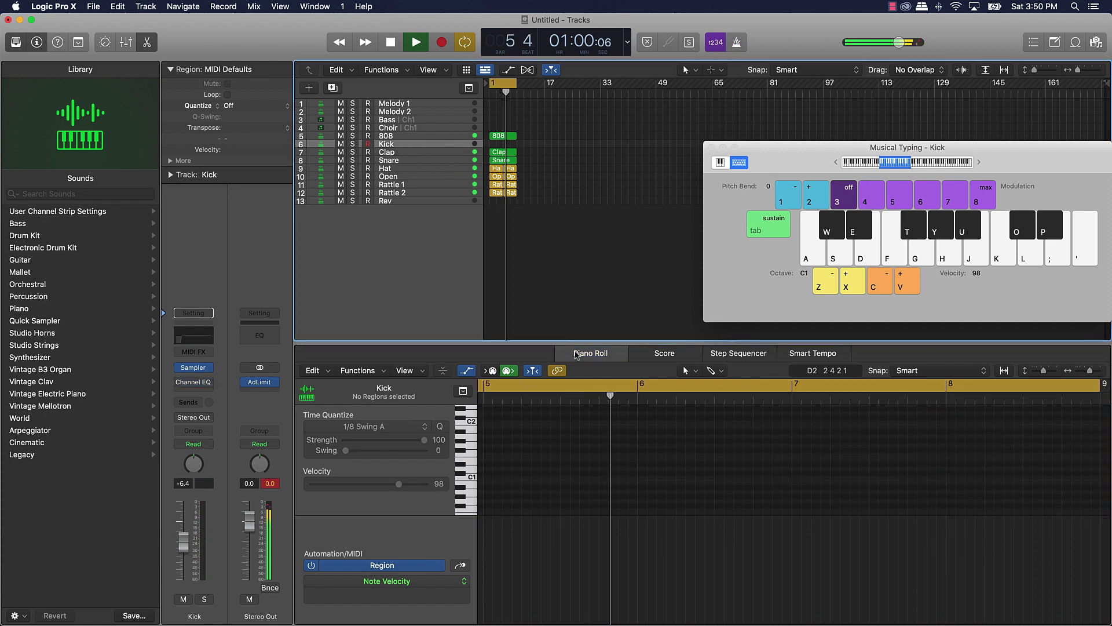
key(space)
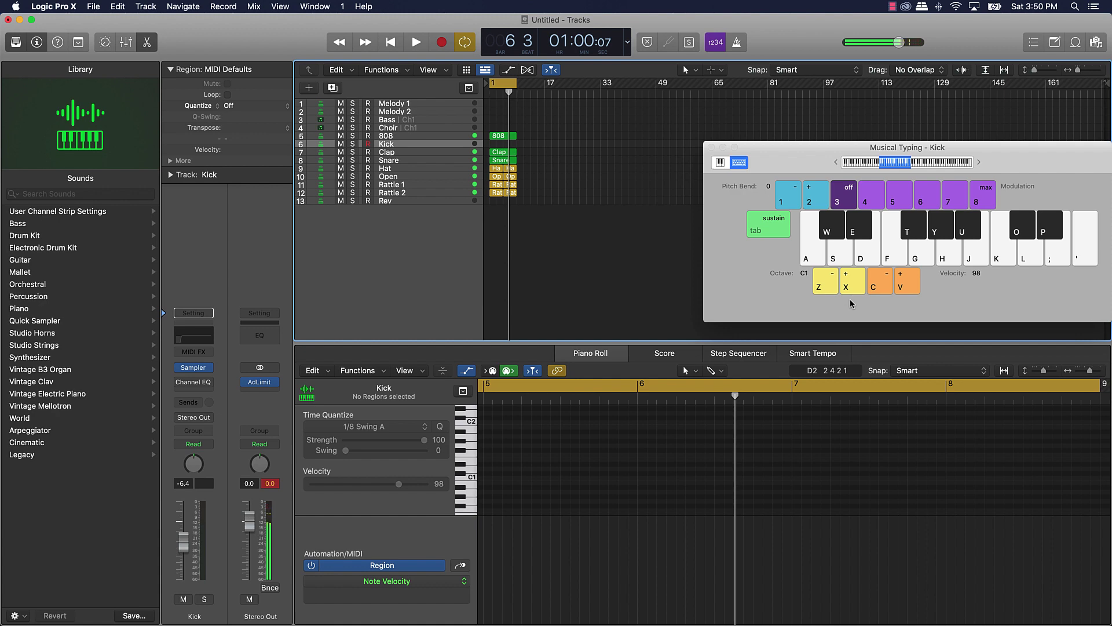
key(j)
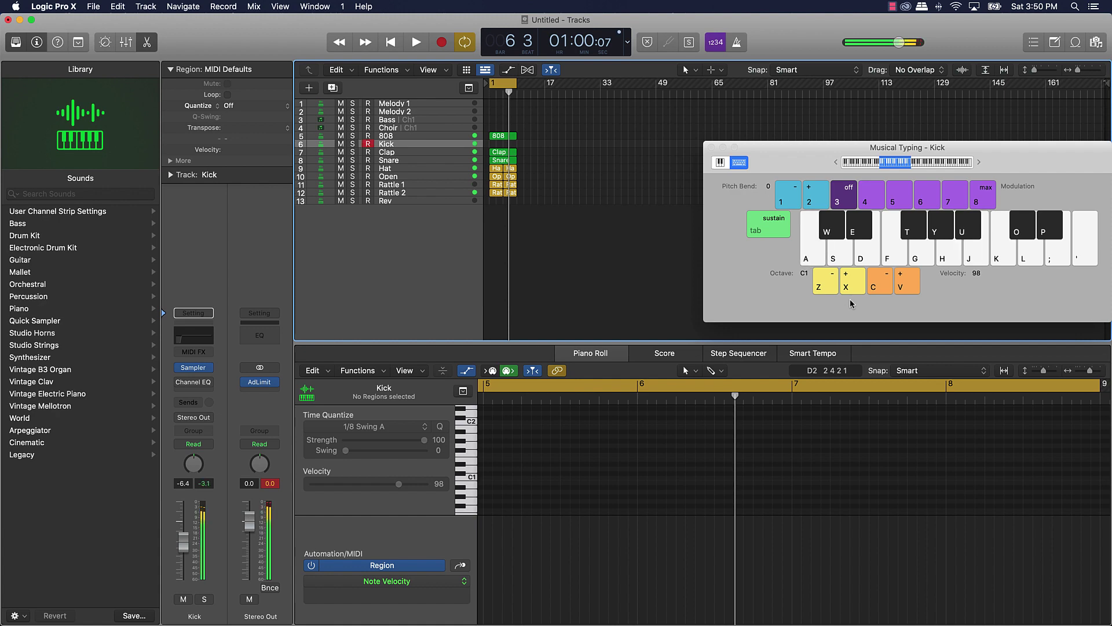
Step: Record eleven kick hits across the first eight bars with count-in
key(r)
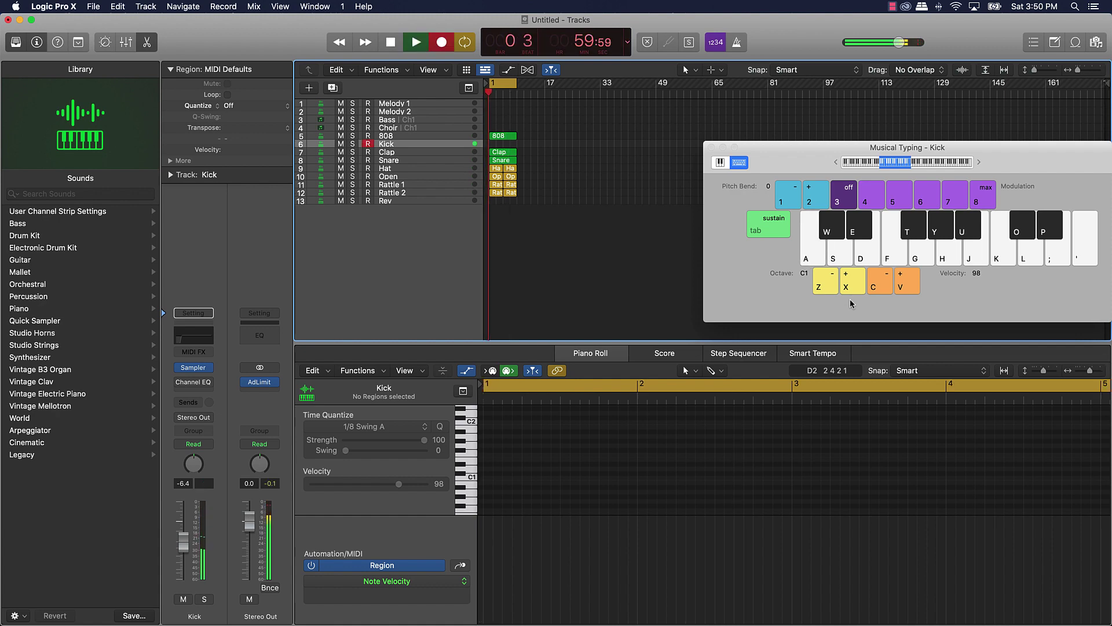
key(a)
key(a)
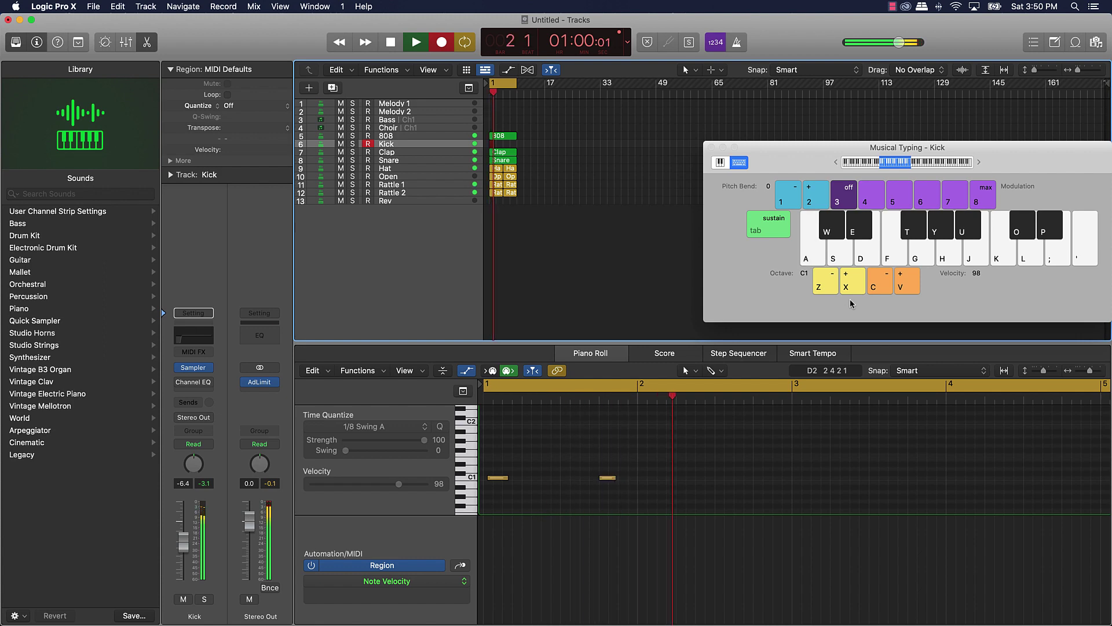
key(a)
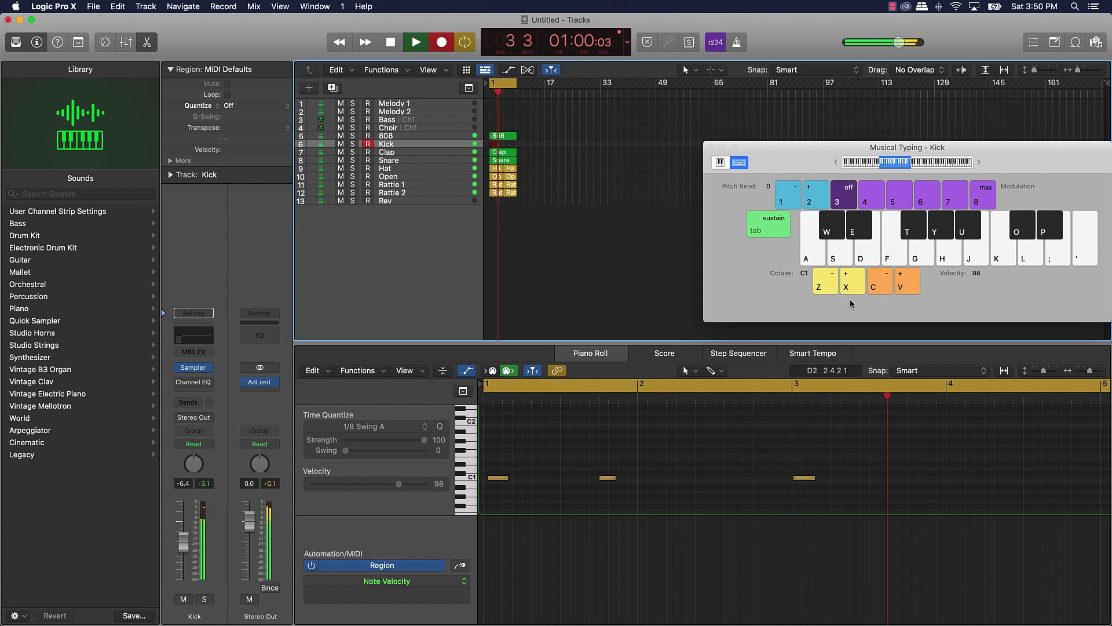
key(a)
key(a)
key(a)
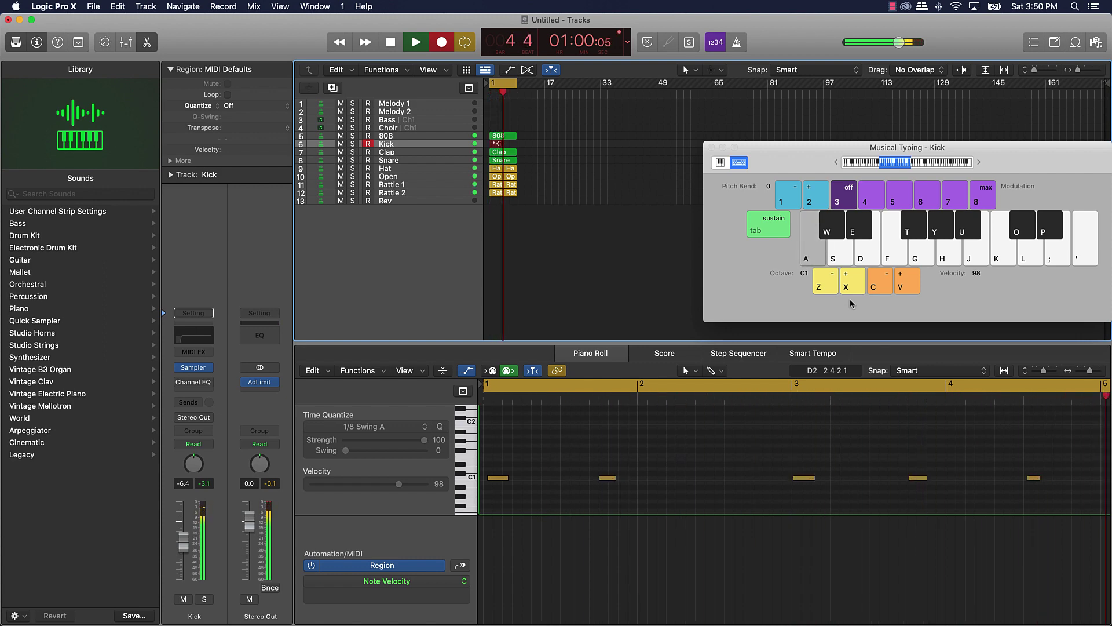
key(a)
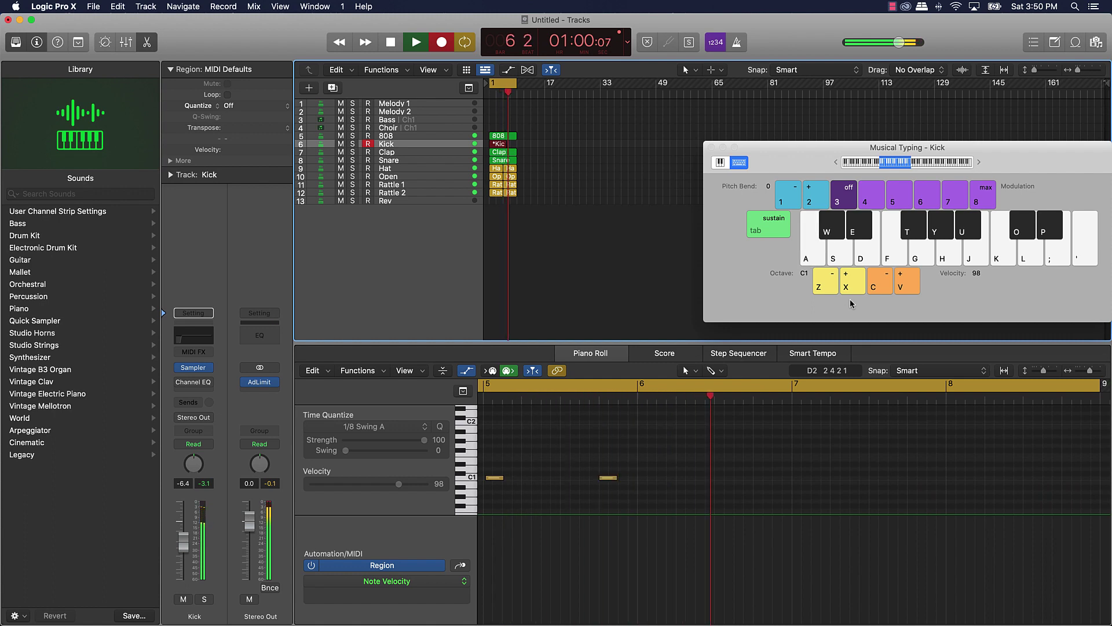
key(a)
key(a)
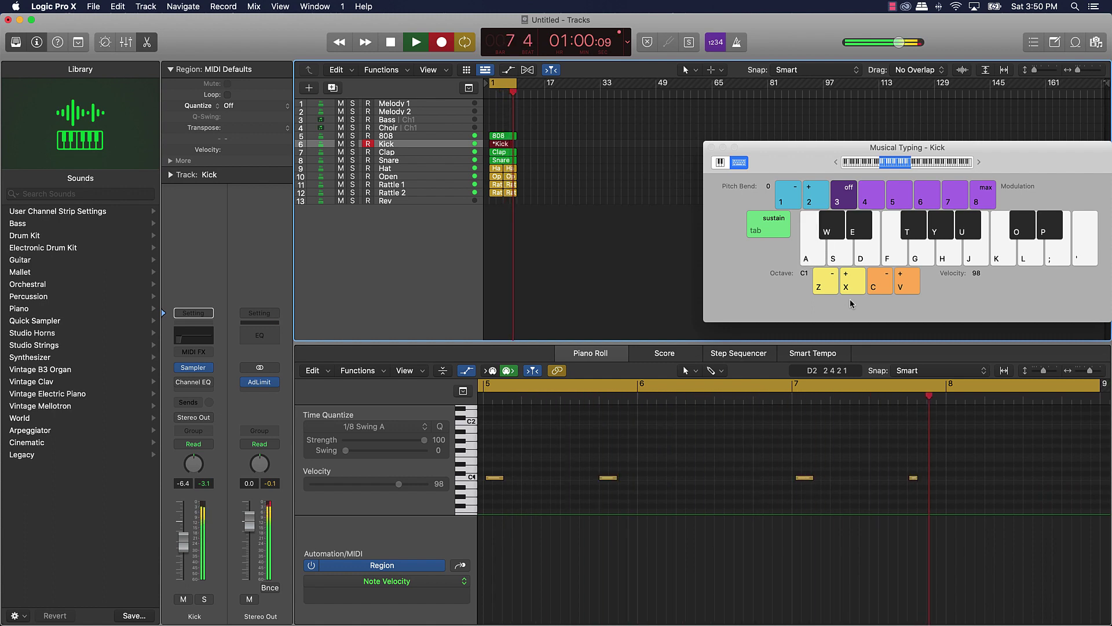
key(a)
key(space)
key(a)
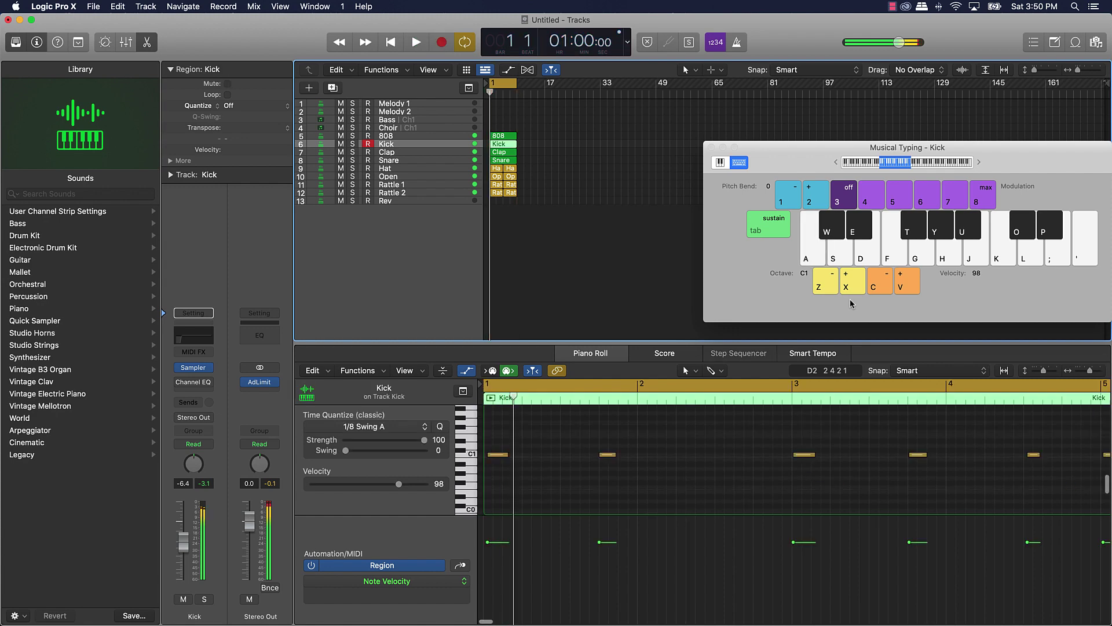
Step: Check the recorded kick notes from bar 8, then play the whole beat from the start
scroll(1031, 479, right, 10)
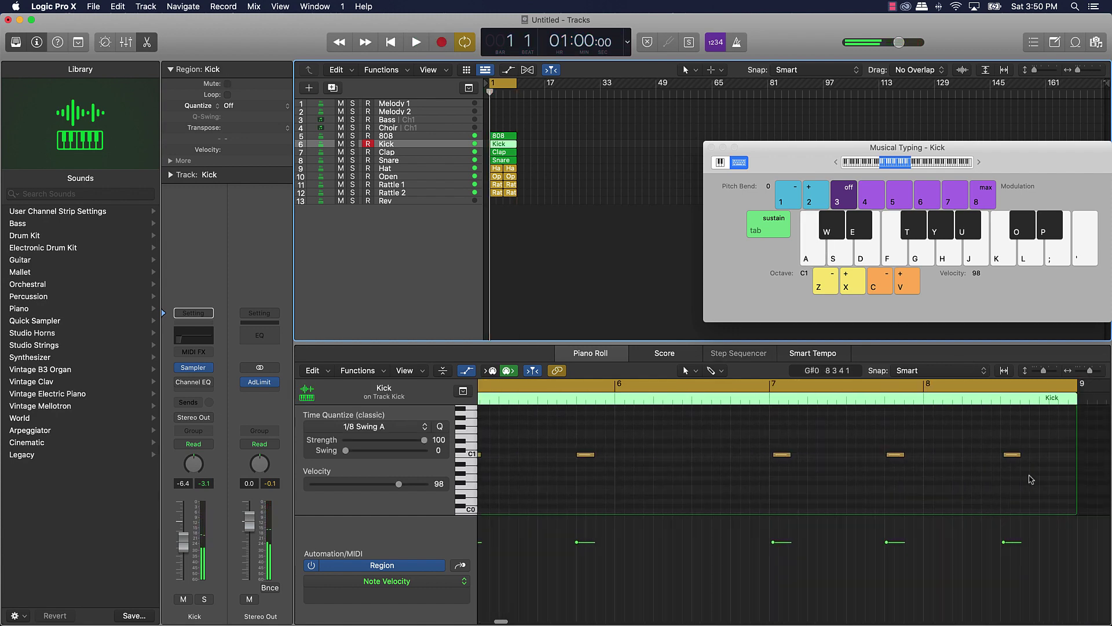
scroll(1031, 479, right, 3)
click(627, 453)
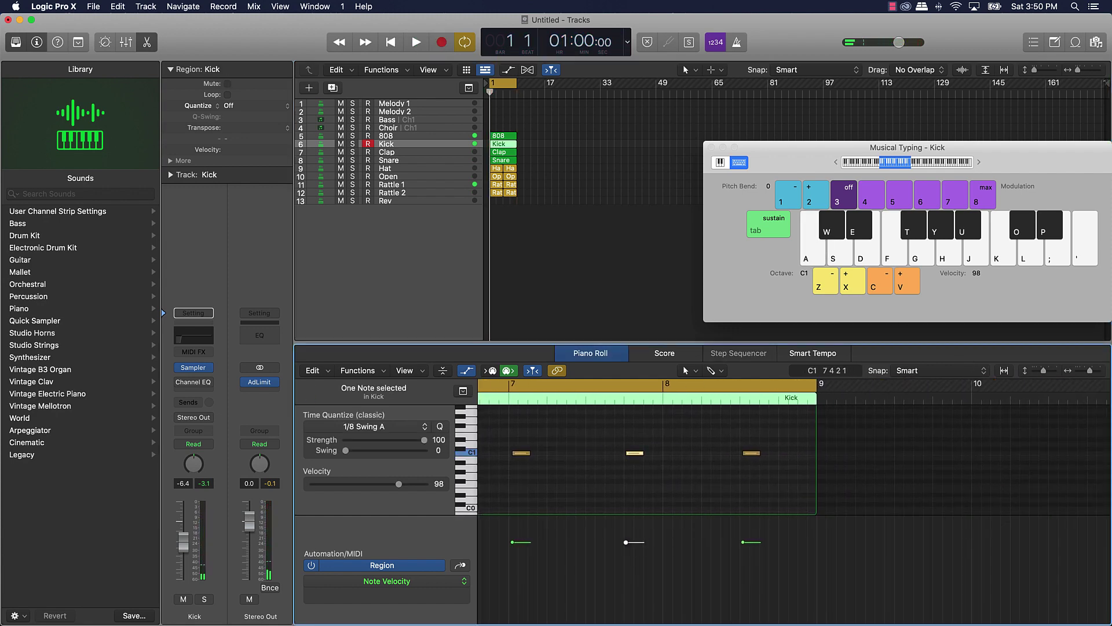
scroll(704, 454, right, 1)
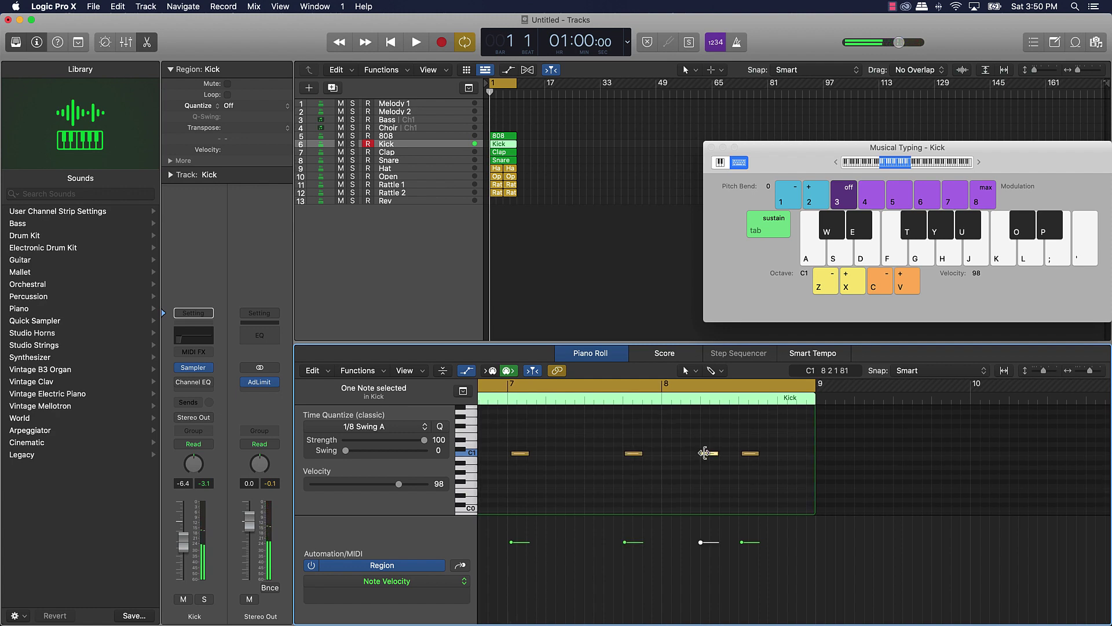
click(656, 402)
key(space)
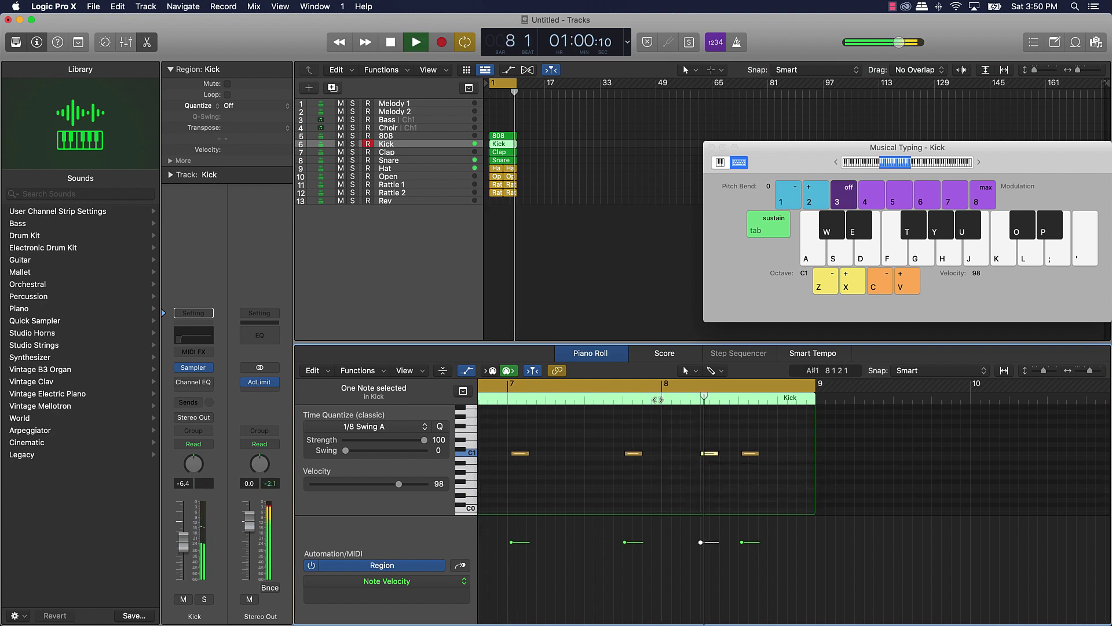
key(super+a)
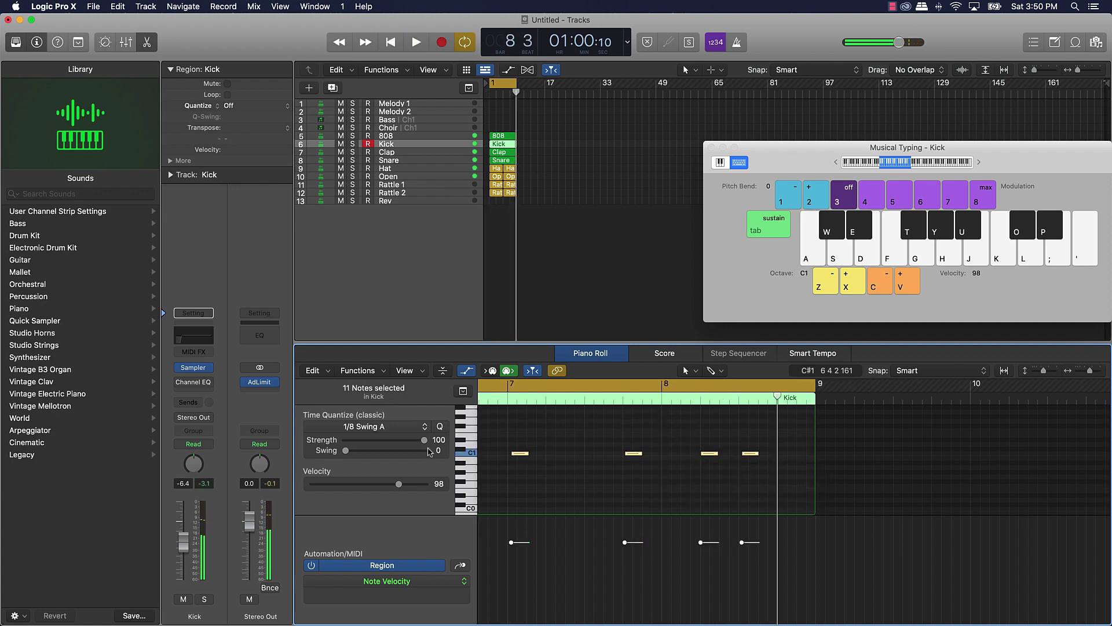
click(555, 446)
key(space)
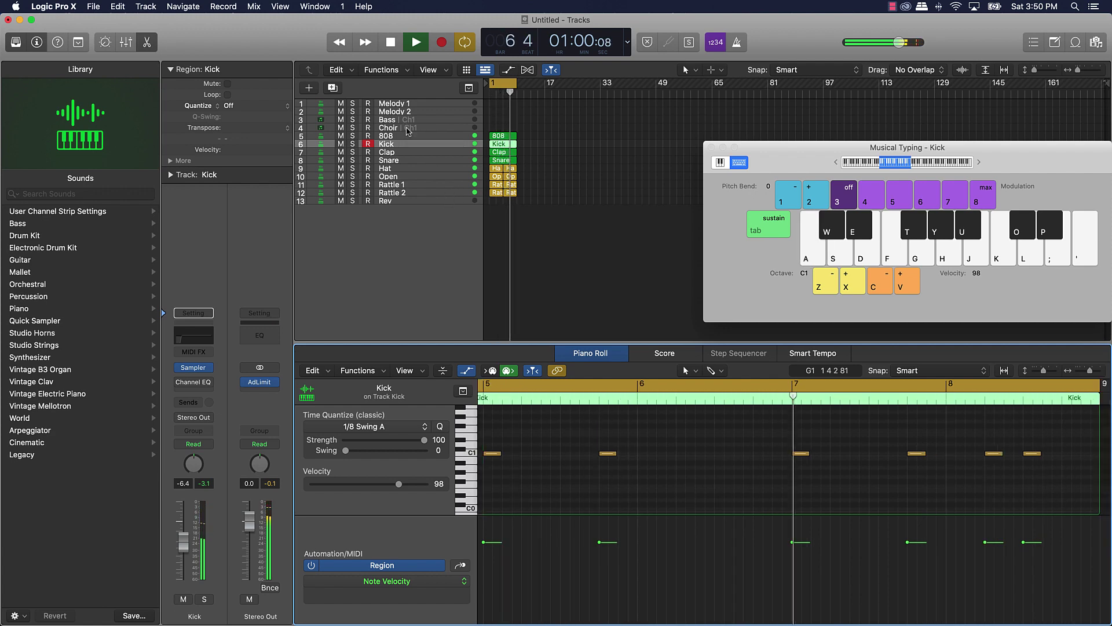
click(623, 264)
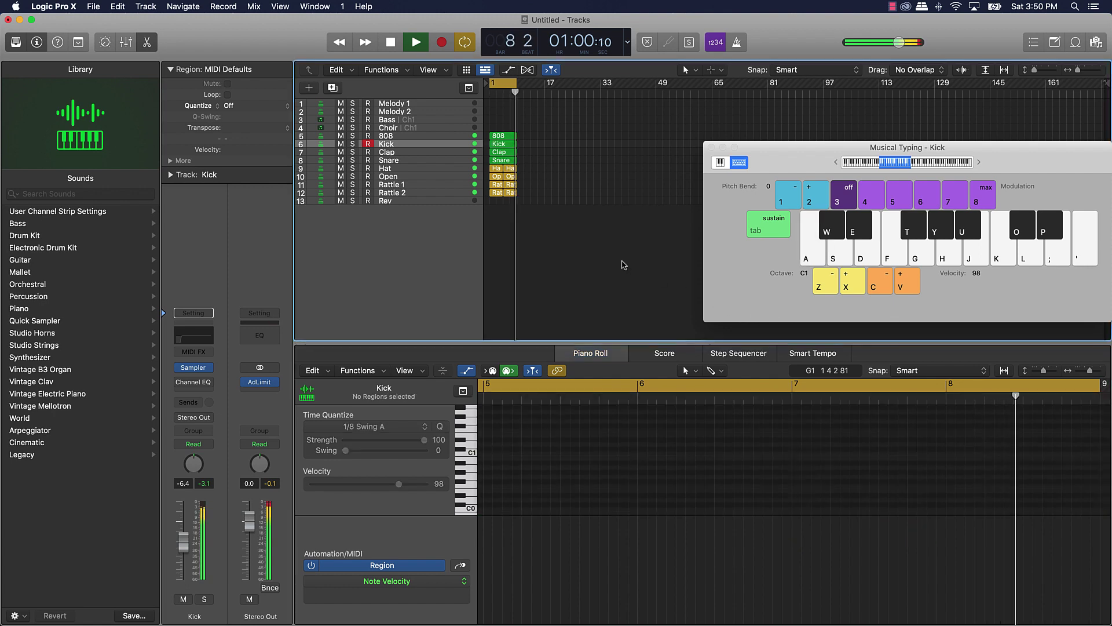
key(space)
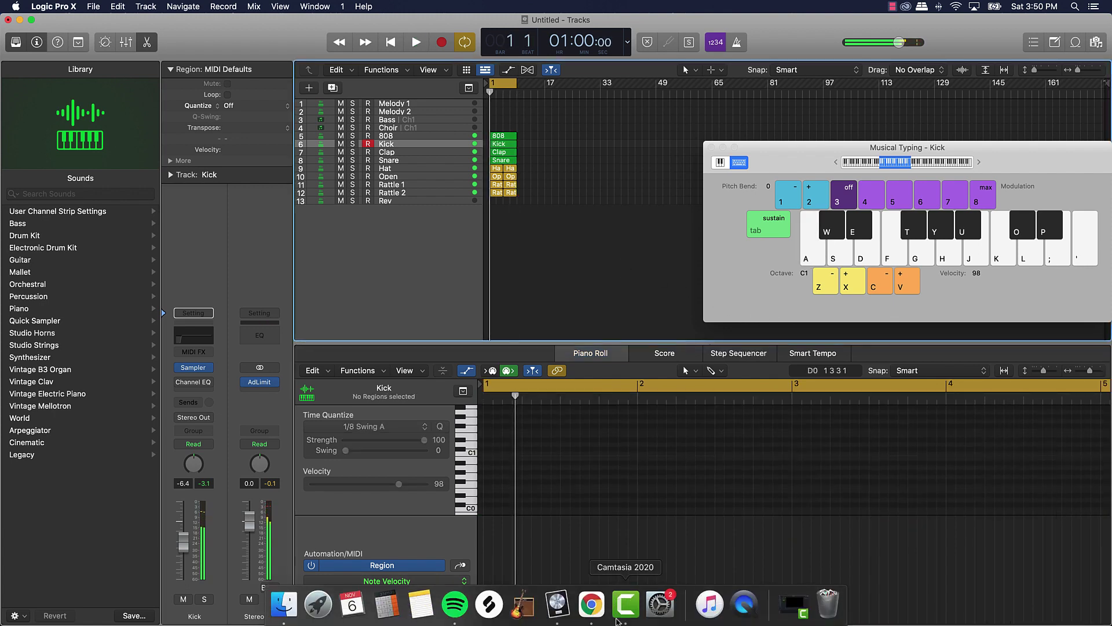
Step: Preview the grave_digger and MOGL_102 loops, then search all Splice sounds for 'trap'
click(496, 608)
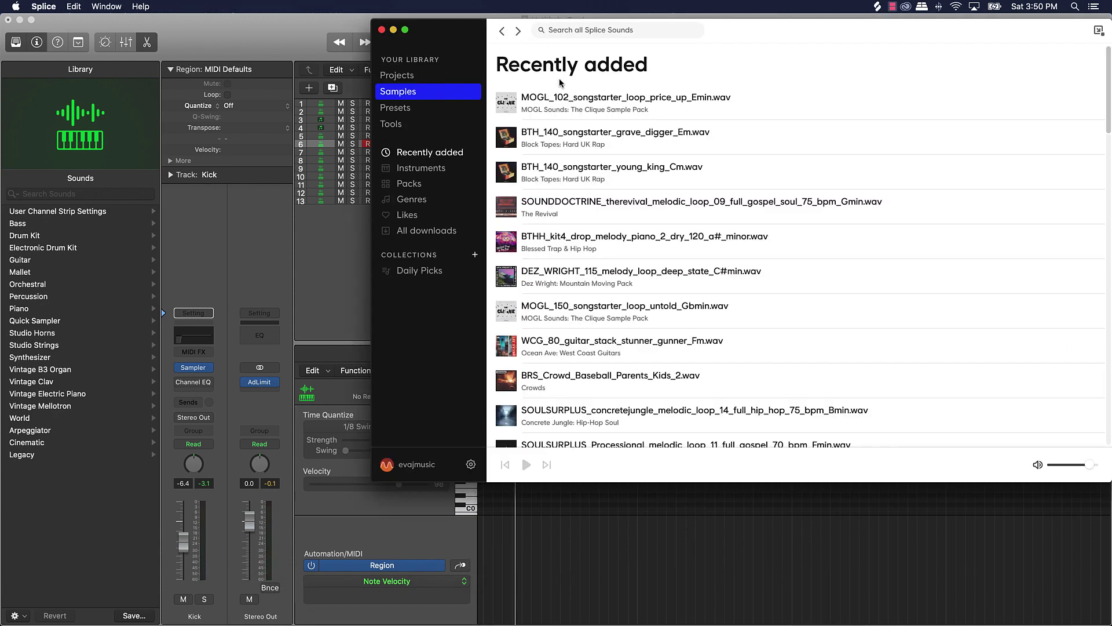
click(506, 138)
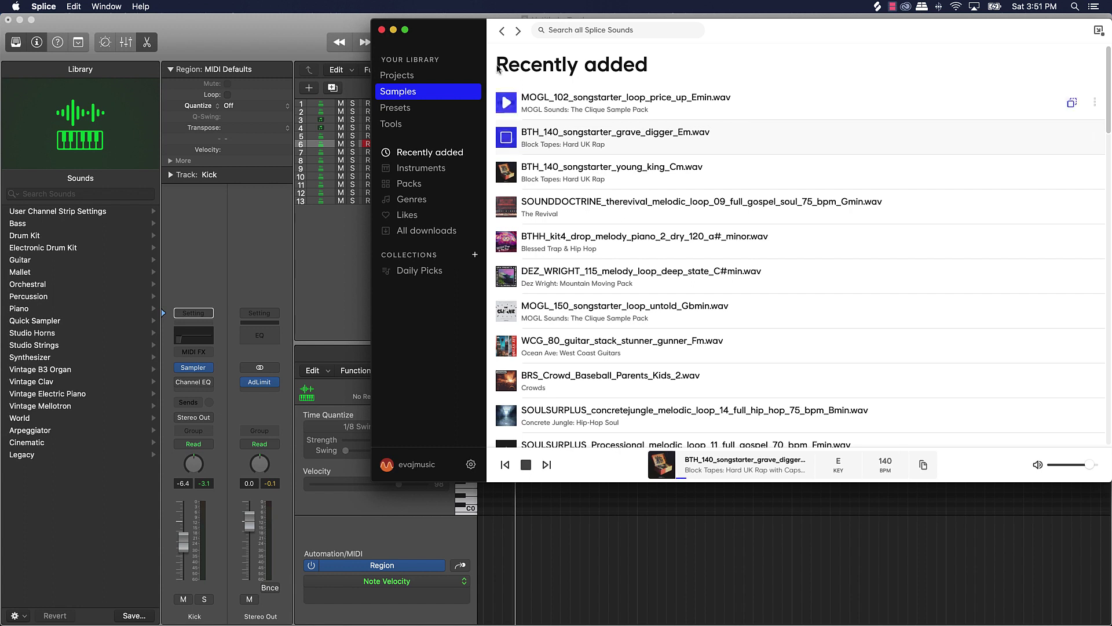
click(516, 100)
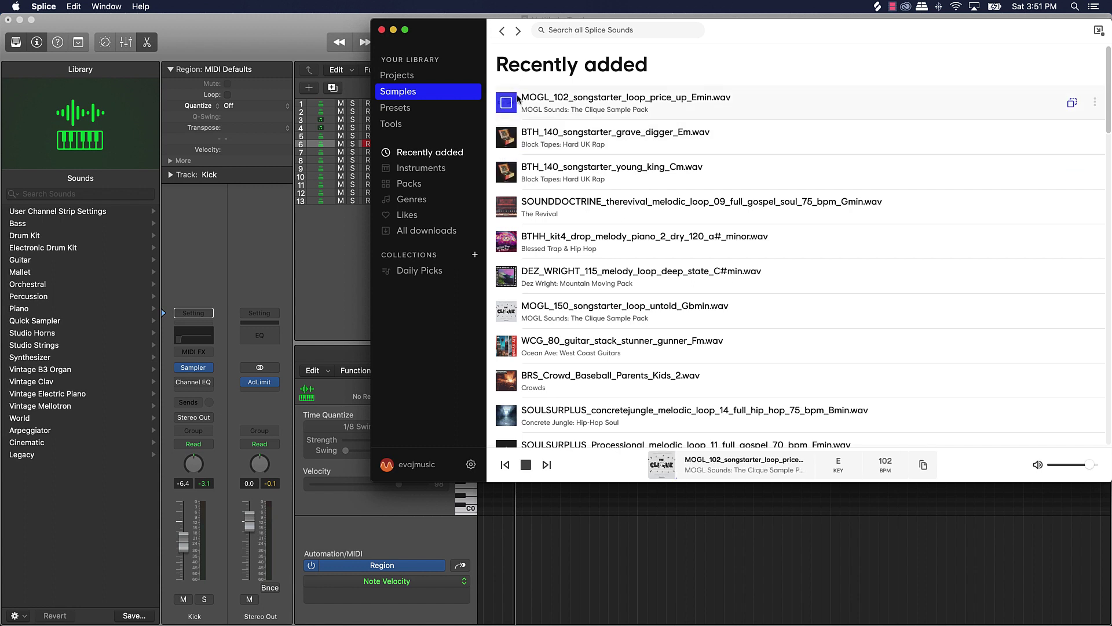
click(582, 30)
text(trap)
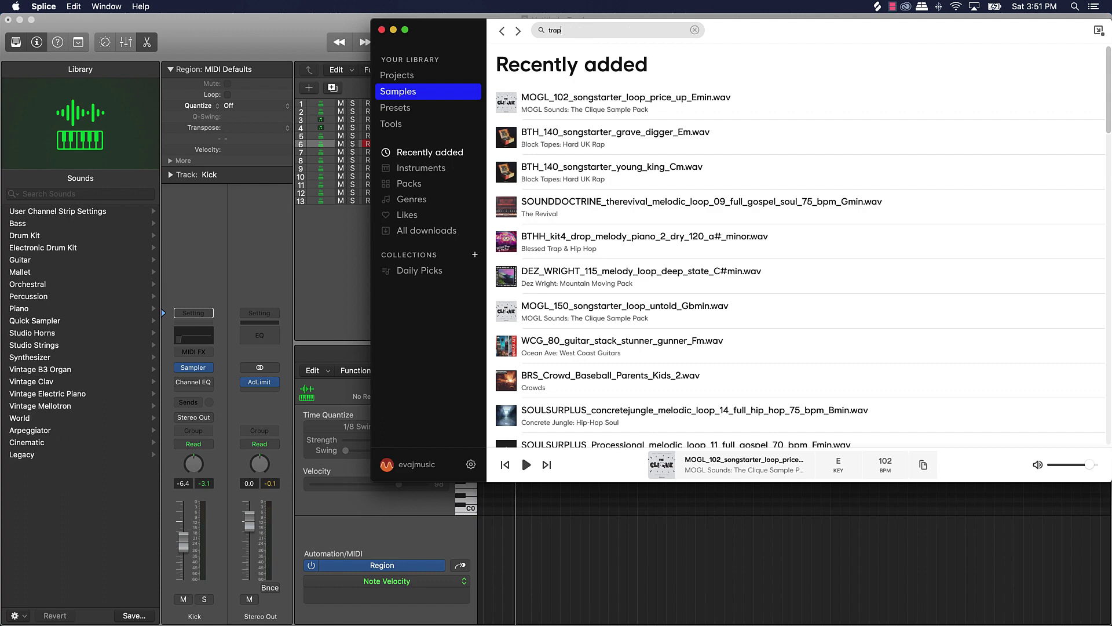
key(Return)
Step: Filter to percussion and license PL_UL1_Kit_02_D_Bells_85_G#m.wav for one credit
click(710, 106)
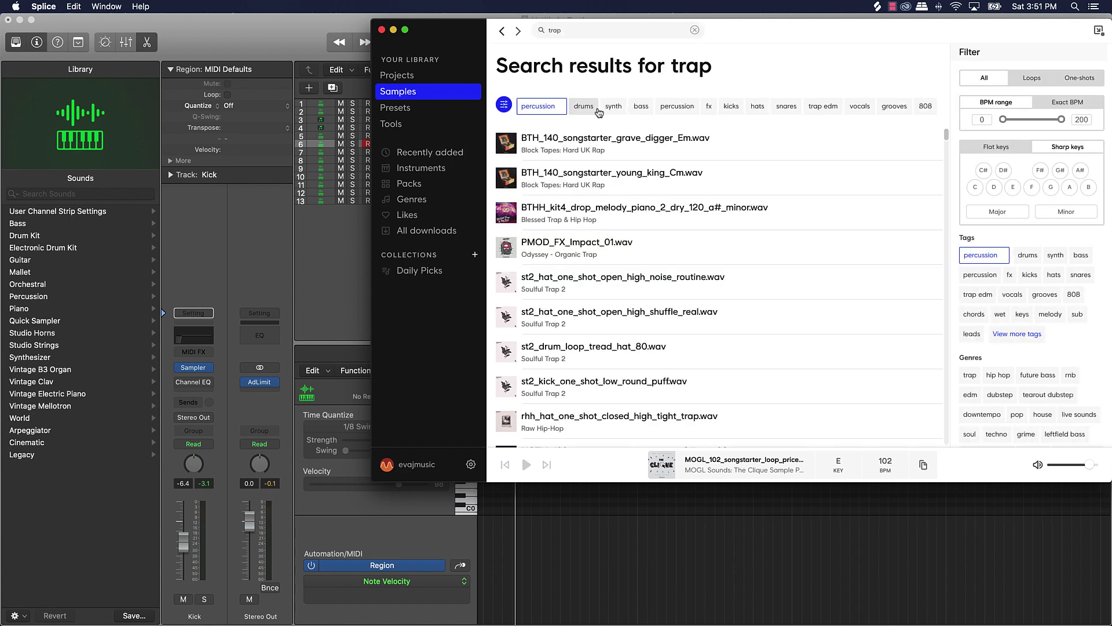
scroll(592, 205, down, 10)
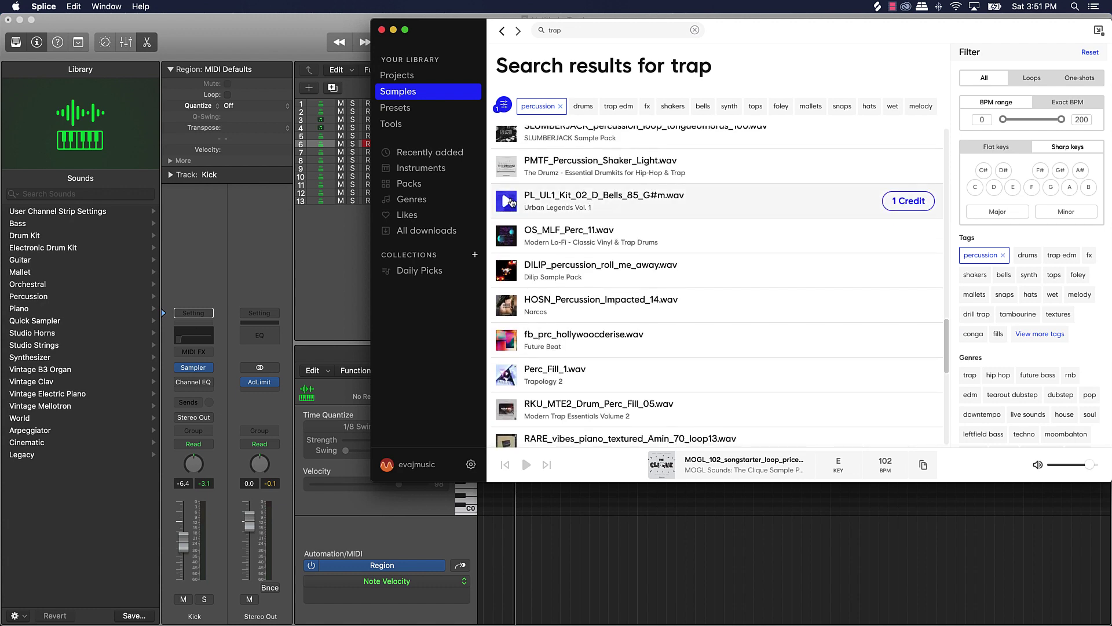
click(507, 201)
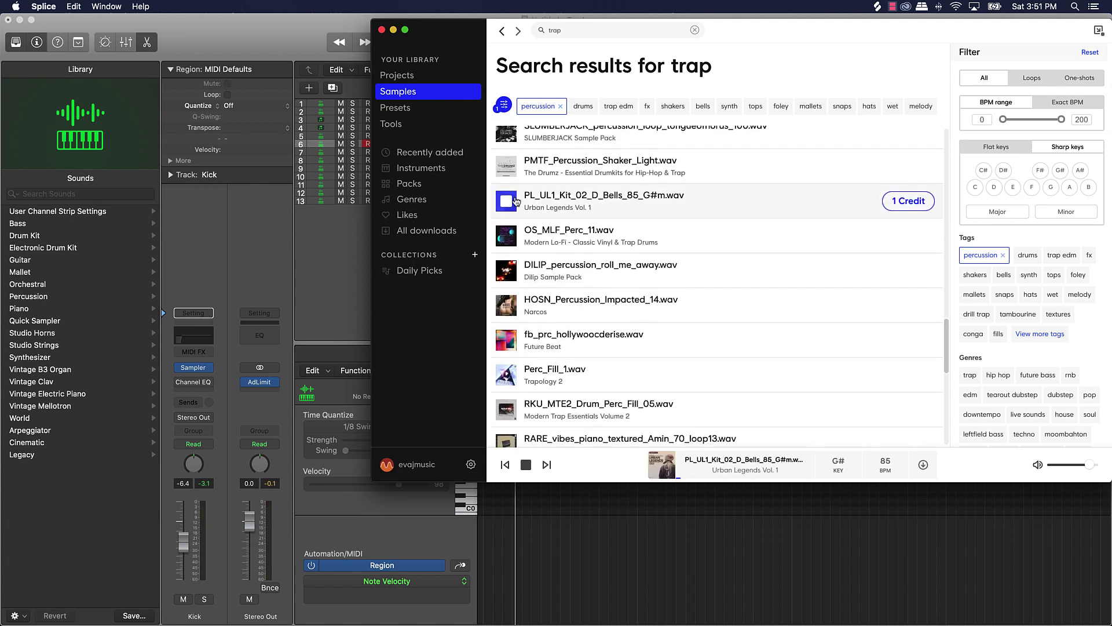
click(885, 202)
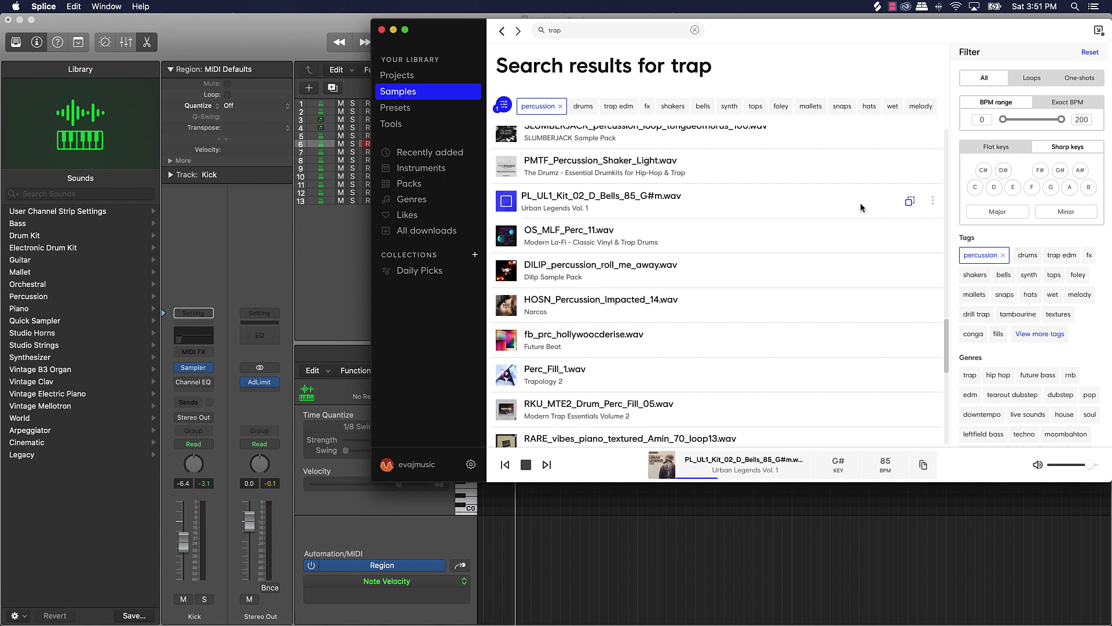
Step: Drag the Bells sample toward Logic's tracks area and select Melody 1
drag(756, 36, 1007, 31)
drag(761, 200, 811, 192)
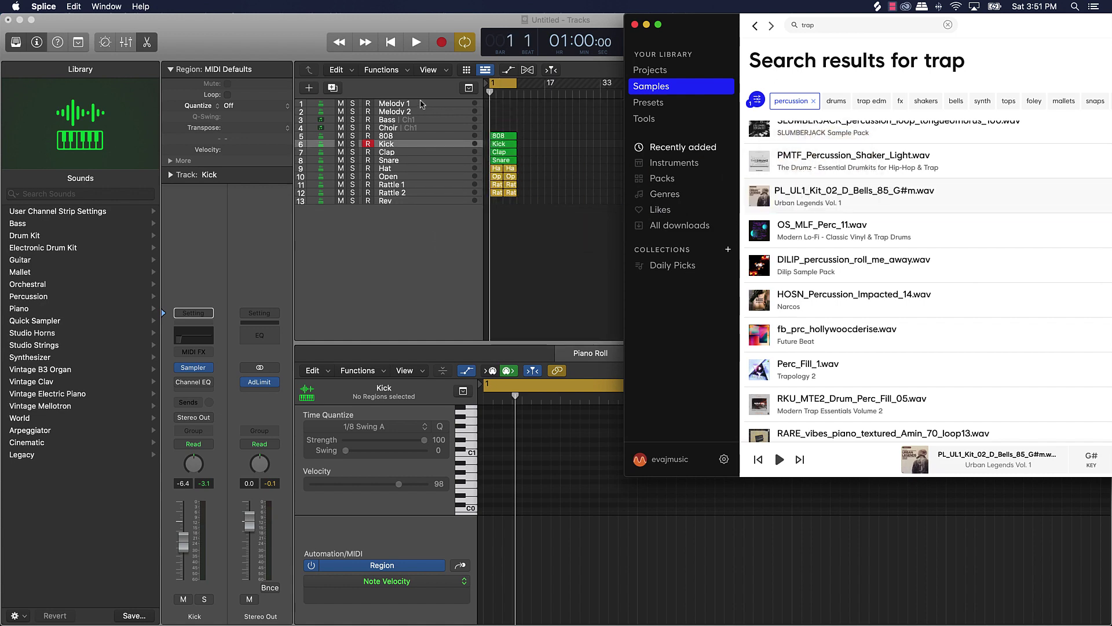
click(422, 104)
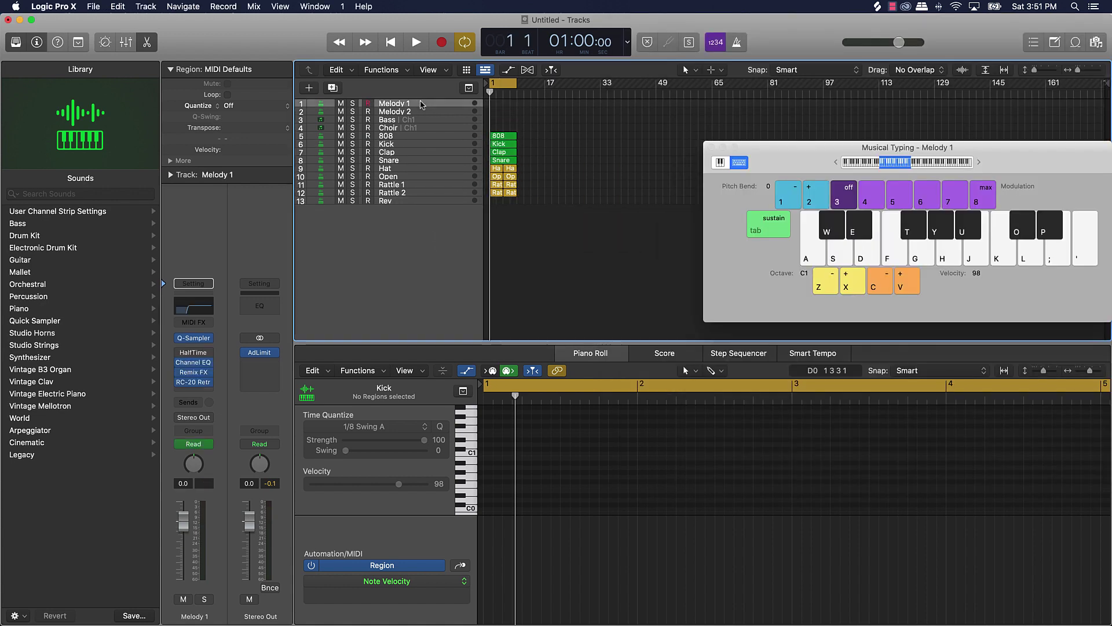
Step: Open Melody 1's empty Quick Sampler, move it aside, and bring Splice's trap results forward
click(201, 341)
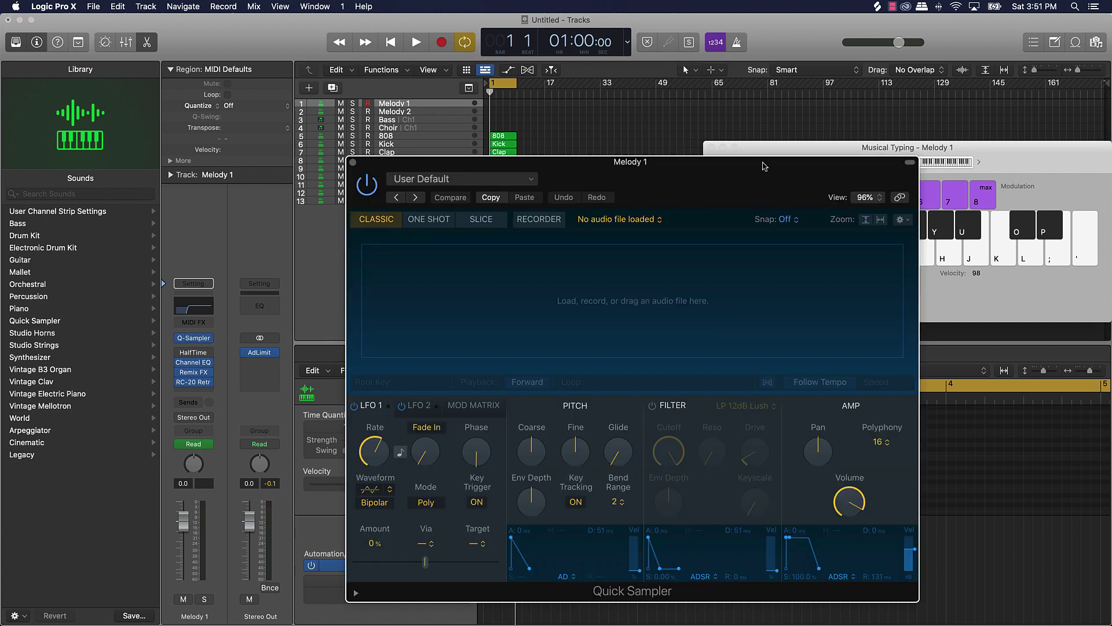
drag(762, 166, 536, 187)
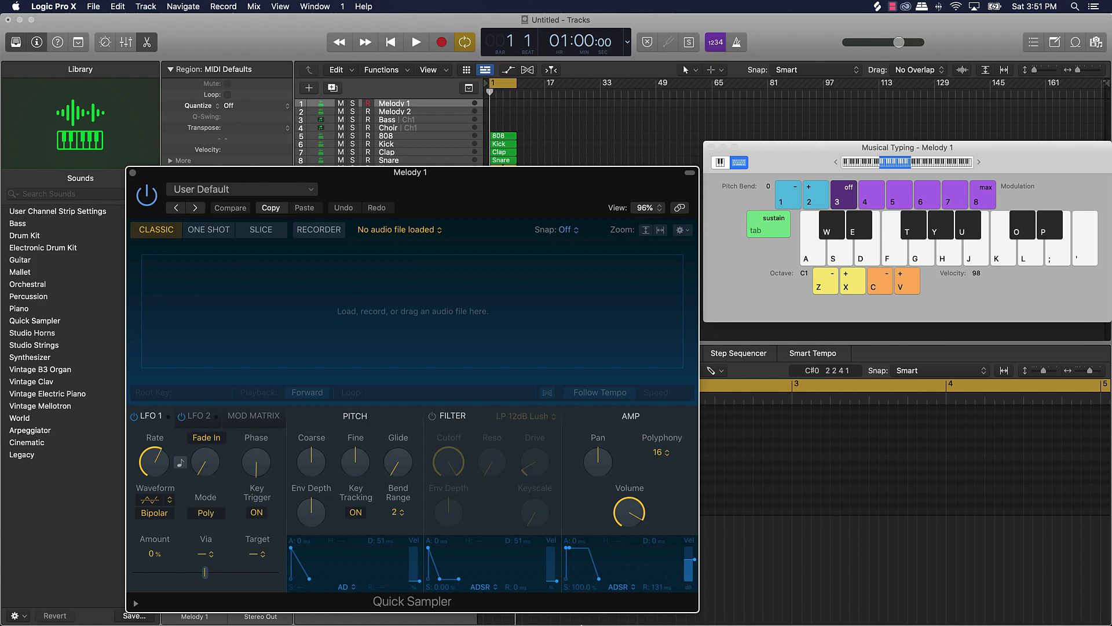
click(496, 612)
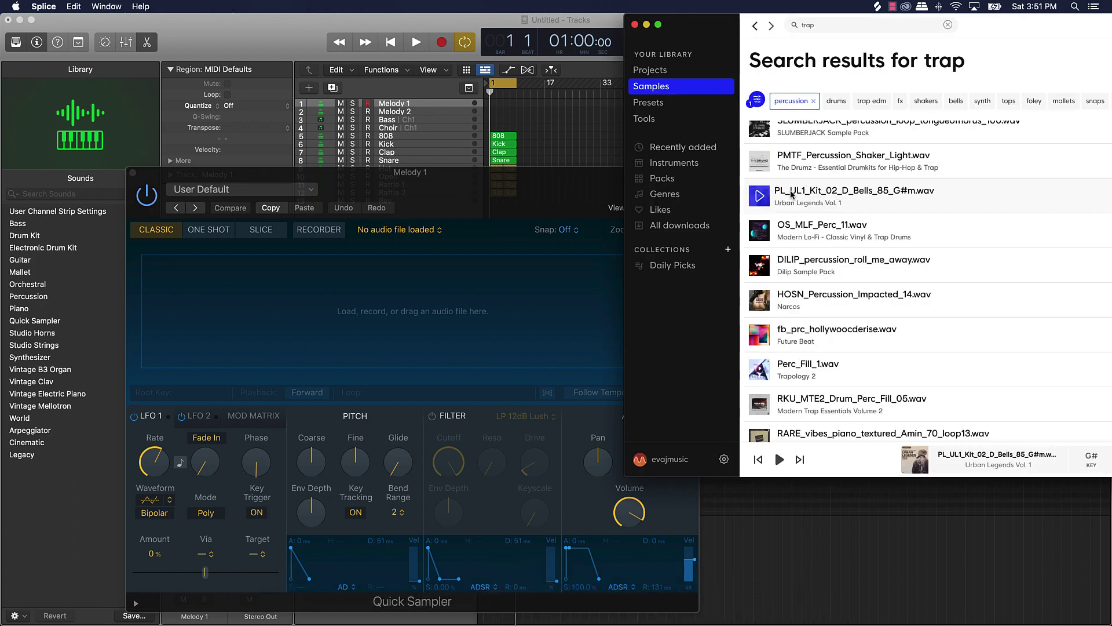
Step: Audition First_Off_Bells_Loop and the ELX_NLW percussion one-shot, then remove the percussion filter
scroll(794, 194, up, 6)
scroll(791, 198, up, 1)
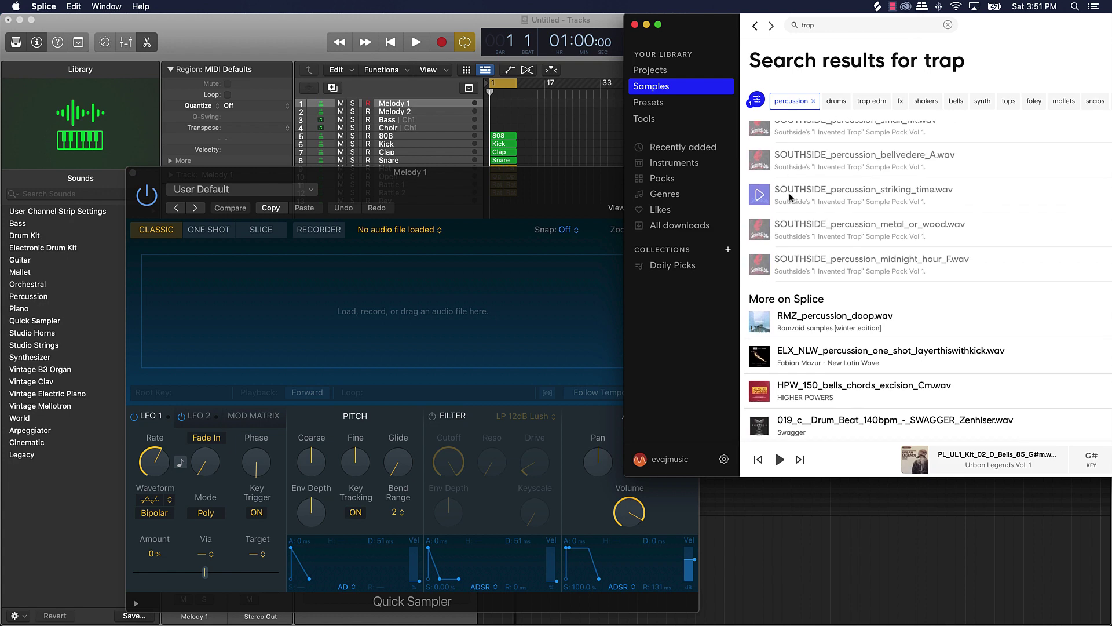
scroll(790, 197, up, 9)
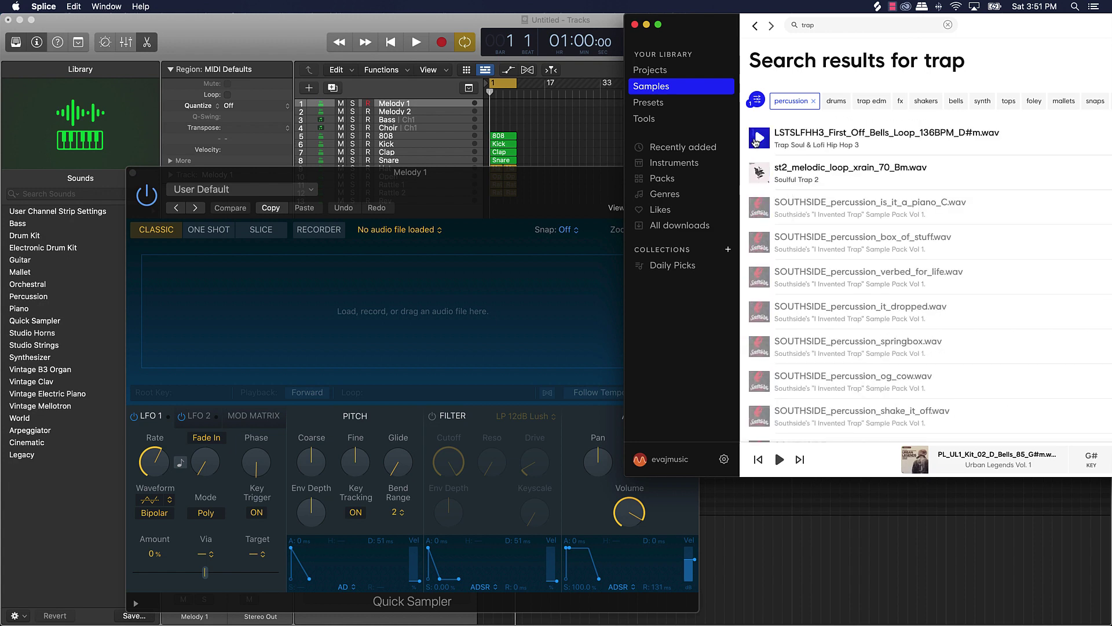
click(757, 138)
scroll(776, 185, down, 15)
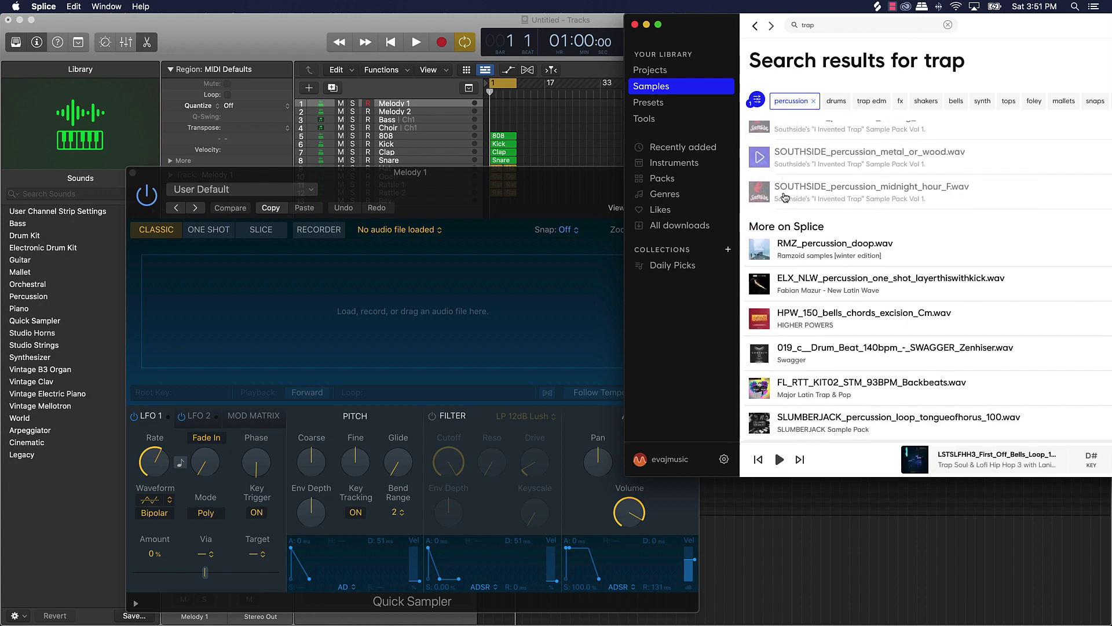
scroll(780, 191, down, 3)
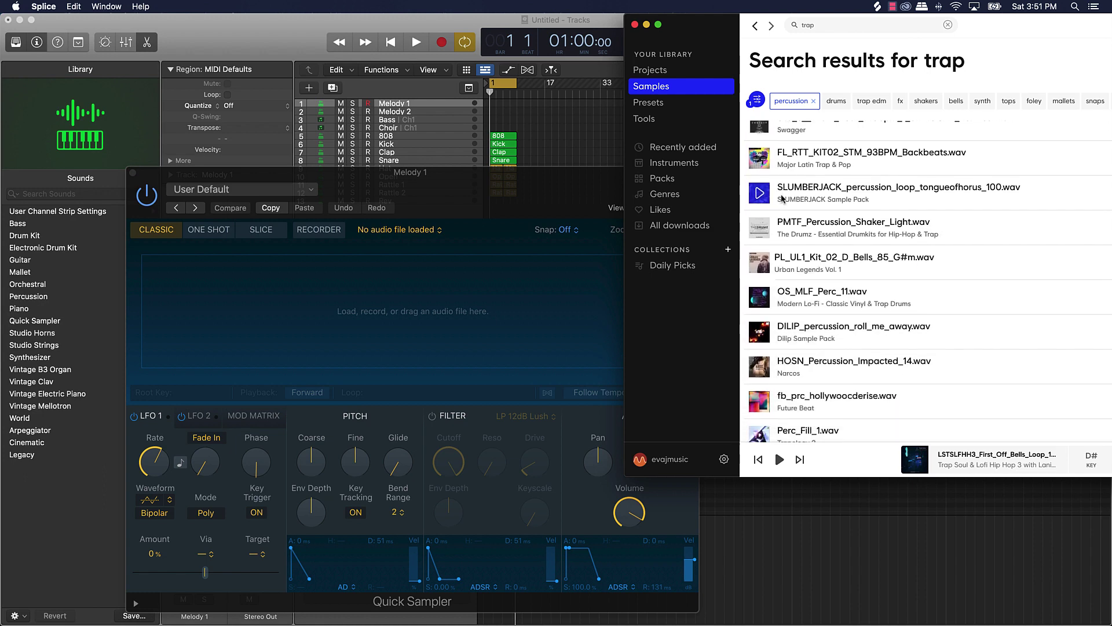
scroll(770, 177, up, 3)
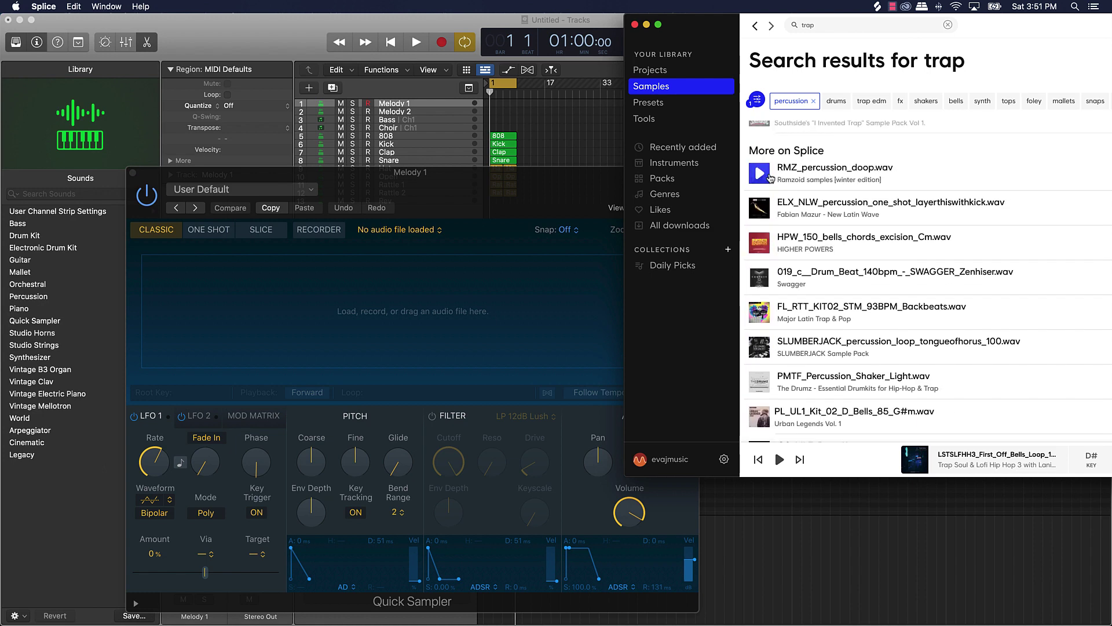
click(761, 211)
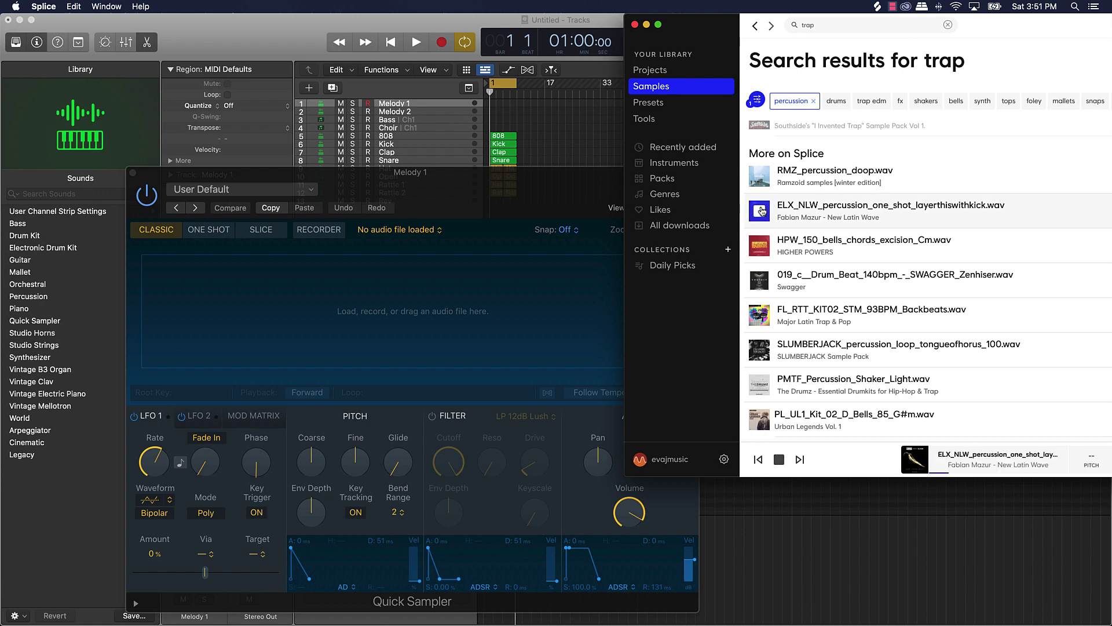
click(813, 101)
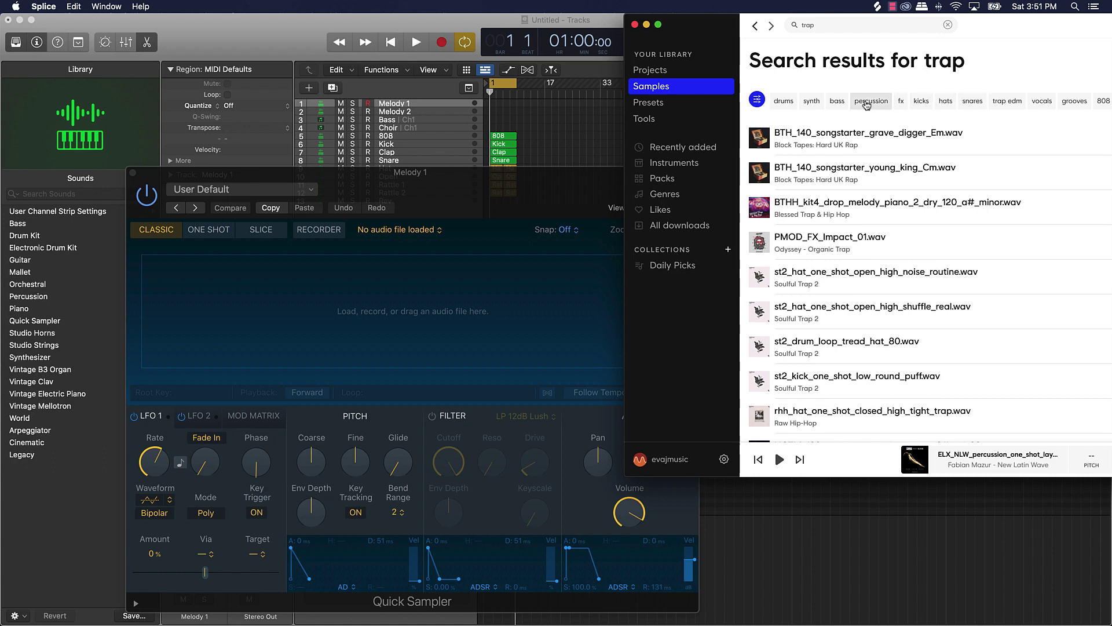
Step: Filter the trap results to melody and audition the TSB07 pad and First Off Bells loops
double_click(1011, 29)
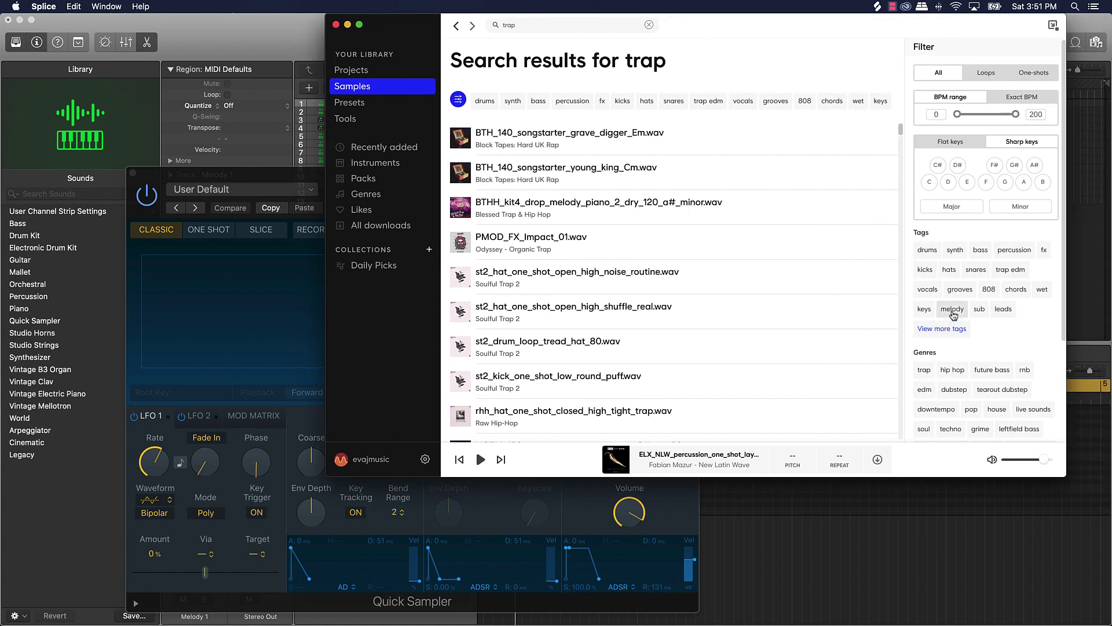
click(952, 311)
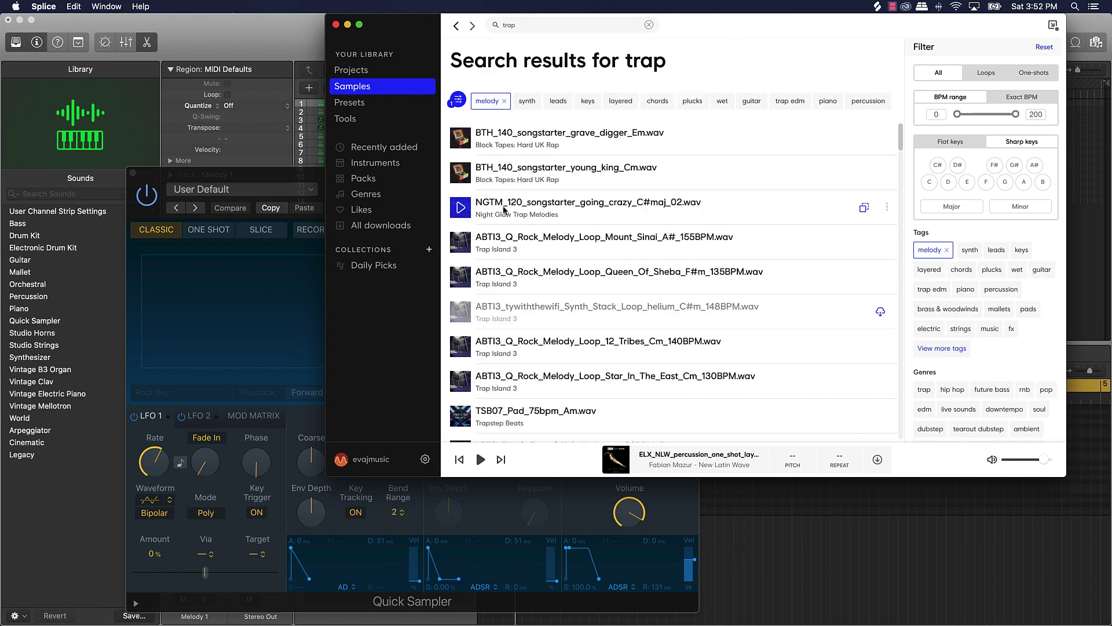
scroll(503, 209, down, 5)
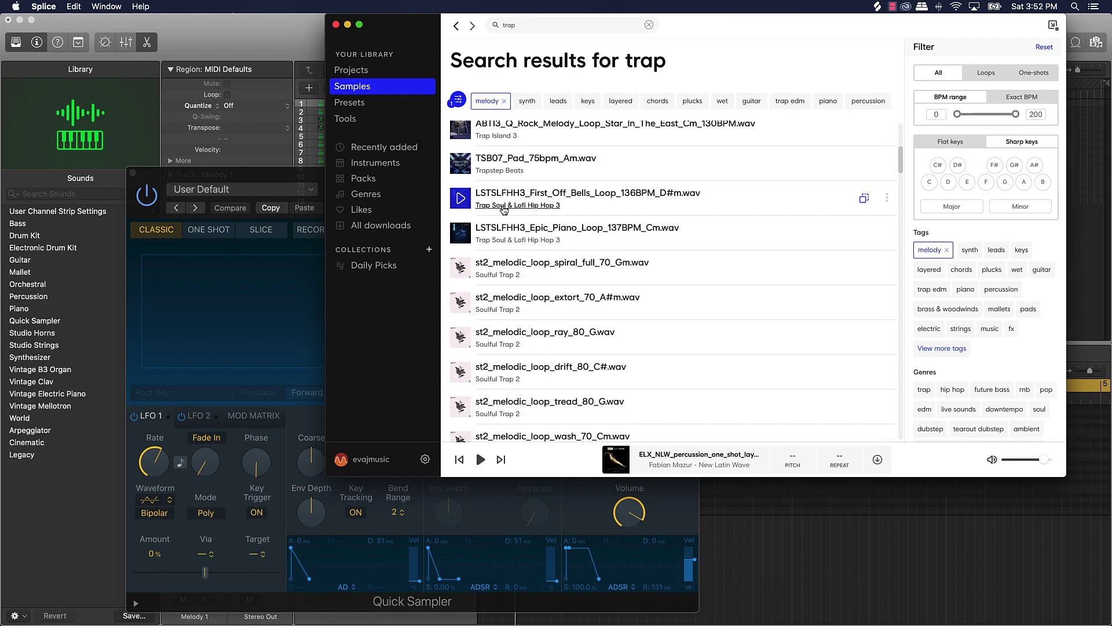
click(461, 165)
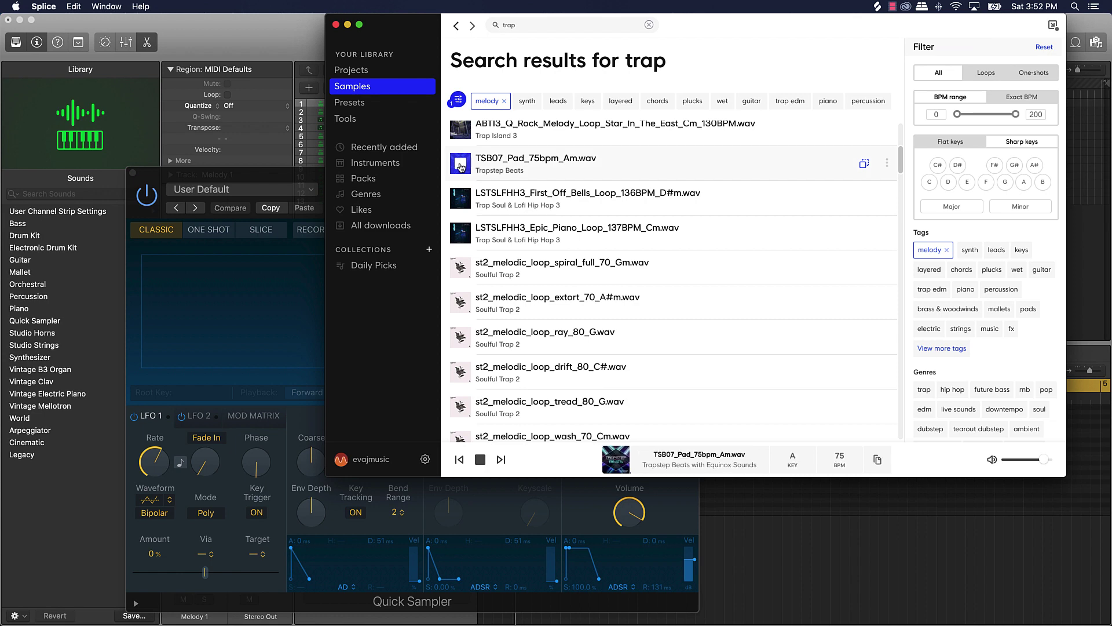
click(461, 197)
scroll(460, 197, up, 1)
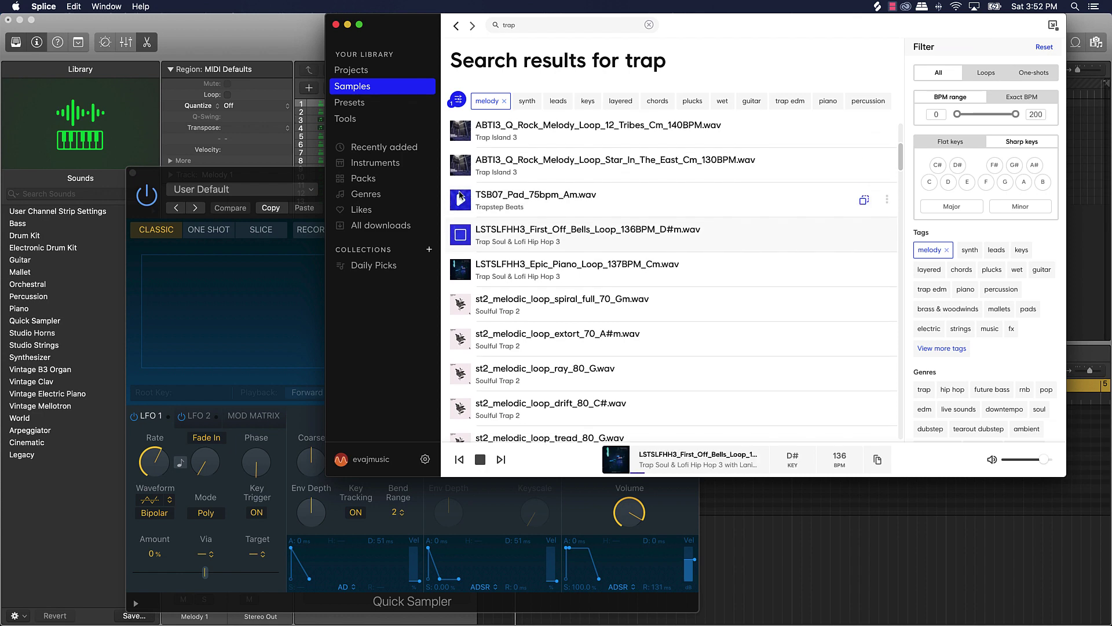
scroll(461, 195, down, 3)
scroll(461, 195, down, 8)
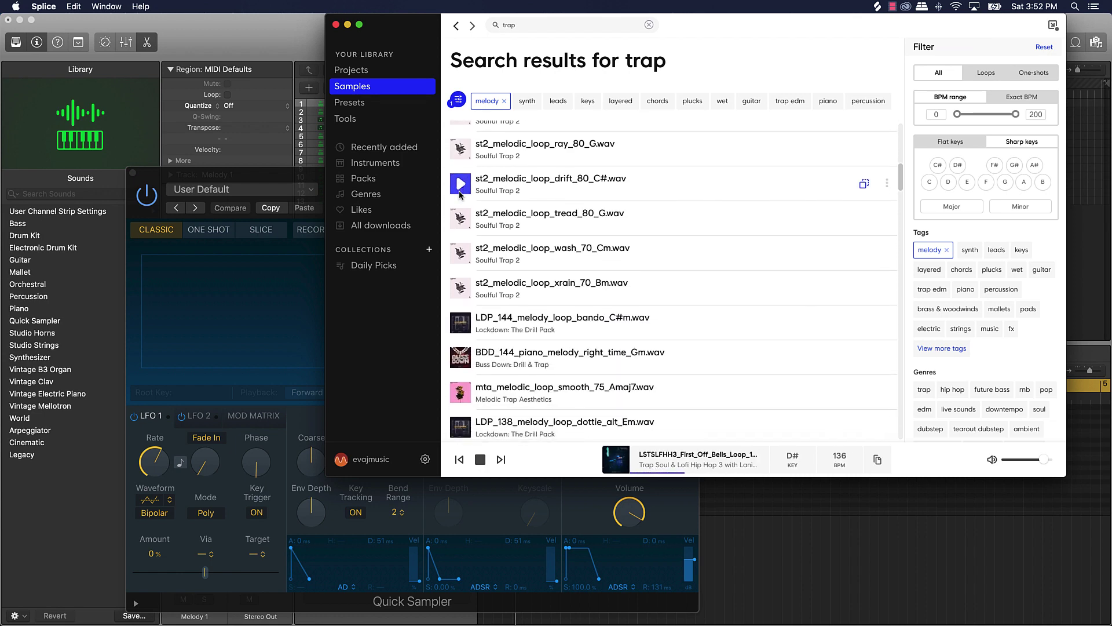
scroll(459, 194, down, 10)
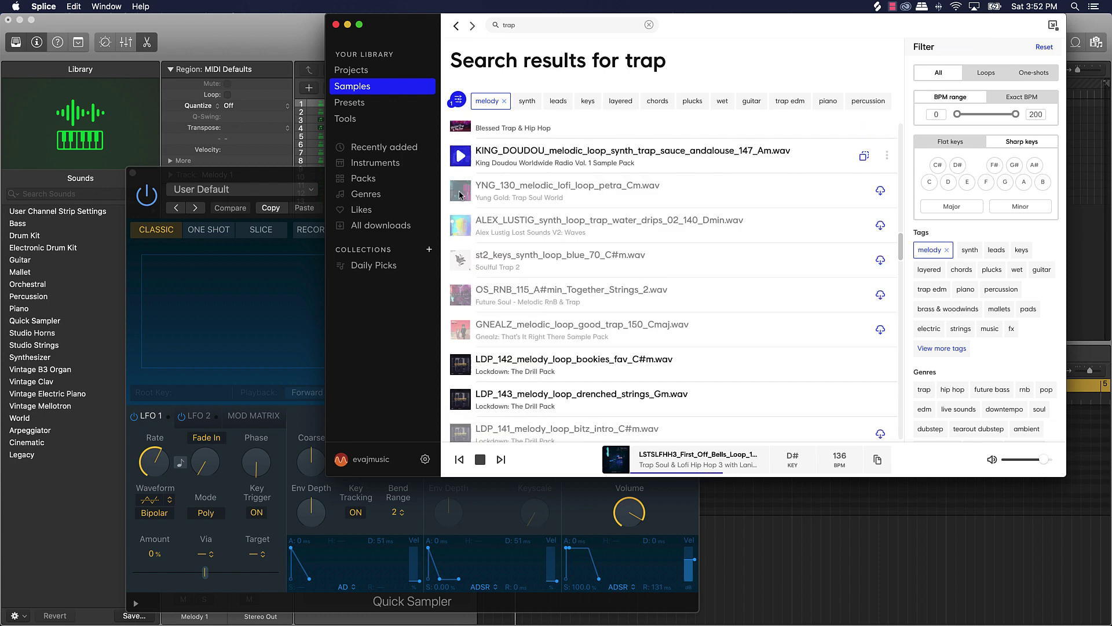
scroll(461, 195, down, 10)
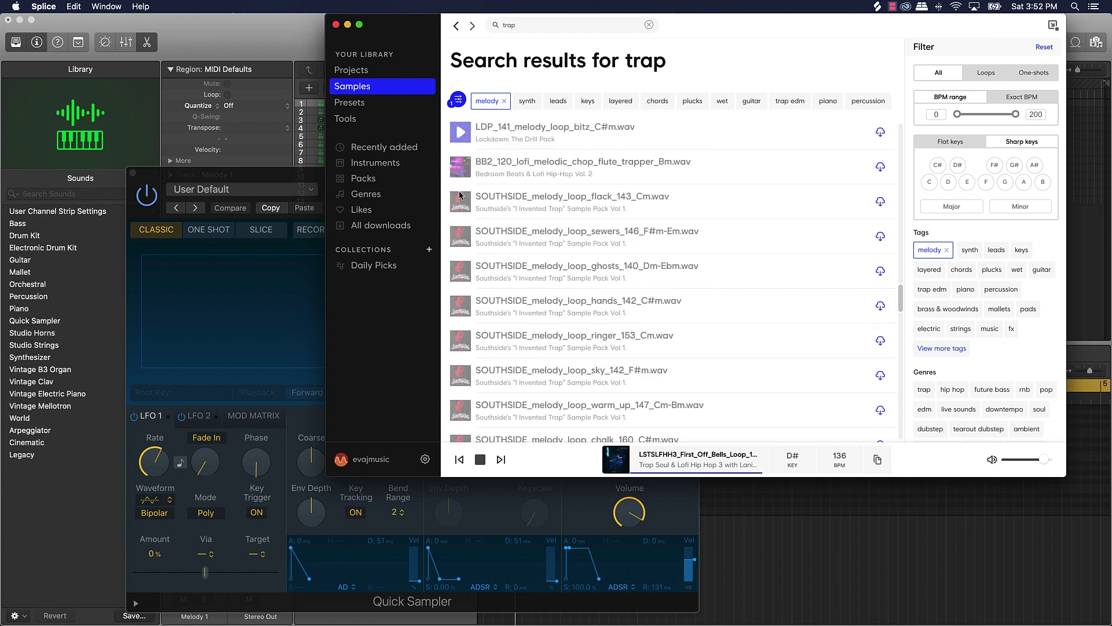
scroll(460, 196, up, 5)
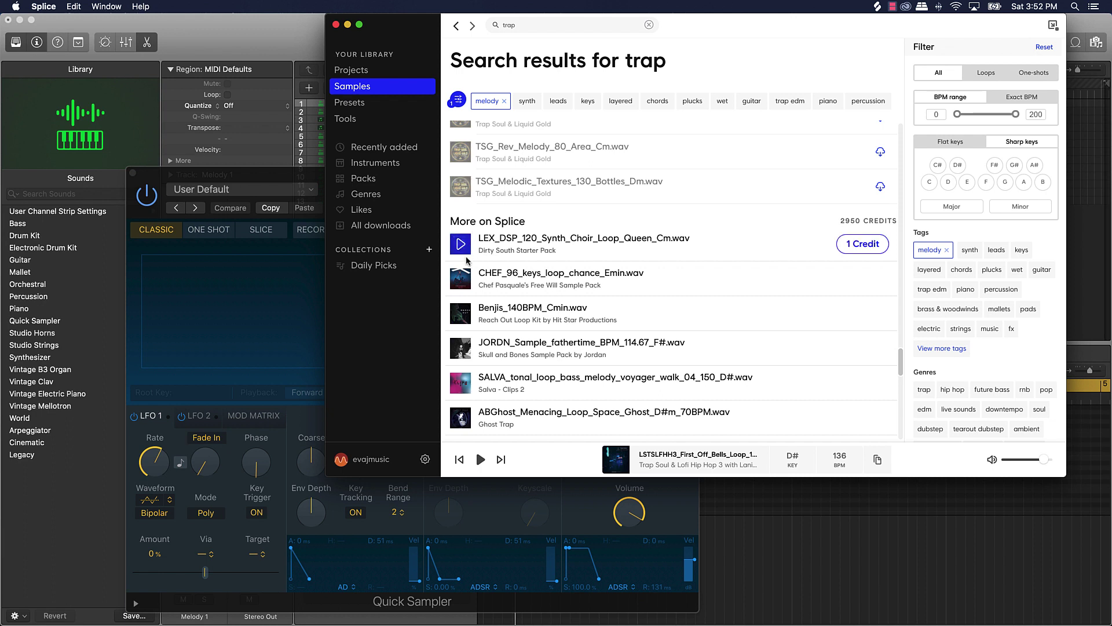
Step: Audition the CHEF_96 keys, LEX_DSP choir, Benjis and JORDN fathertime loops
click(460, 289)
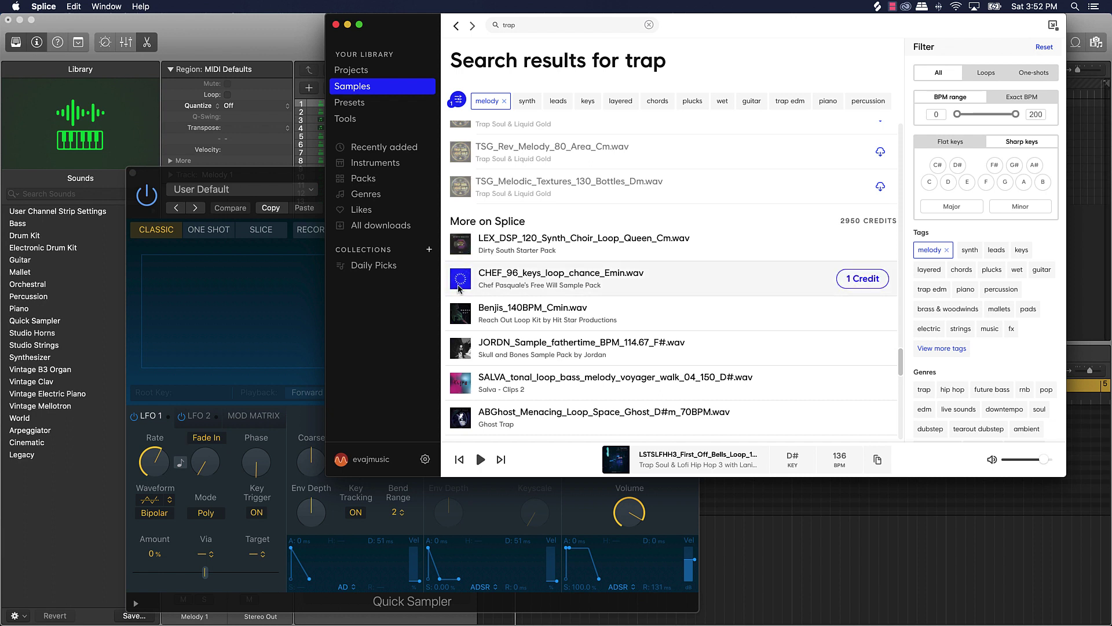
click(460, 244)
click(461, 315)
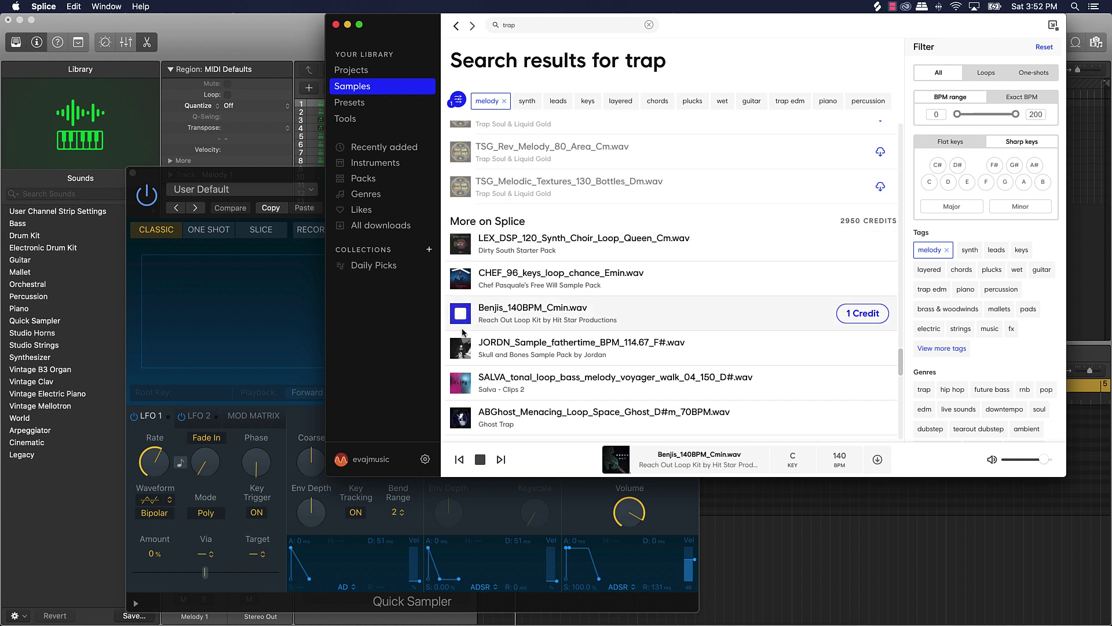
click(462, 351)
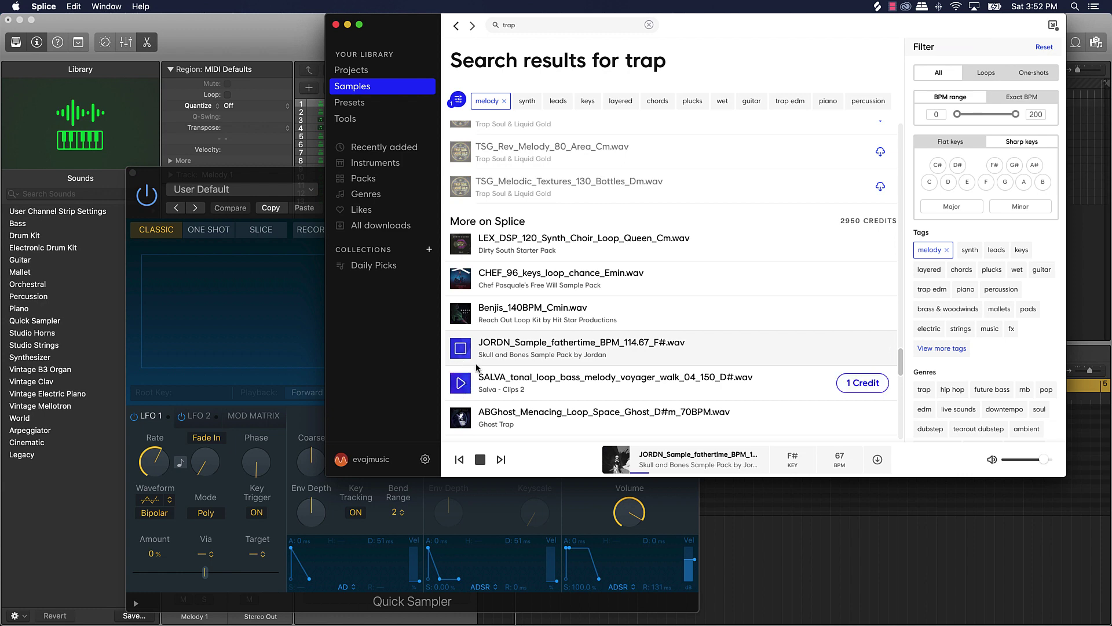
drag(476, 363, 259, 303)
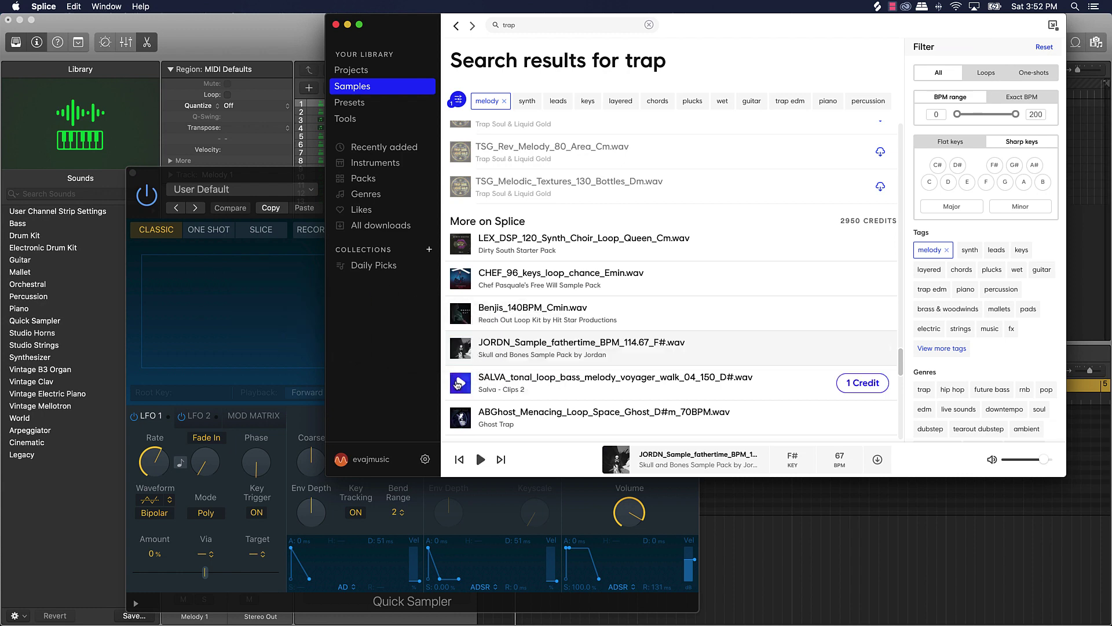
Step: Audition the SALVA bass, OS_SF vocal, ABGhost and ELX_NLW vibeyplucks melody loops
click(458, 383)
scroll(461, 384, down, 4)
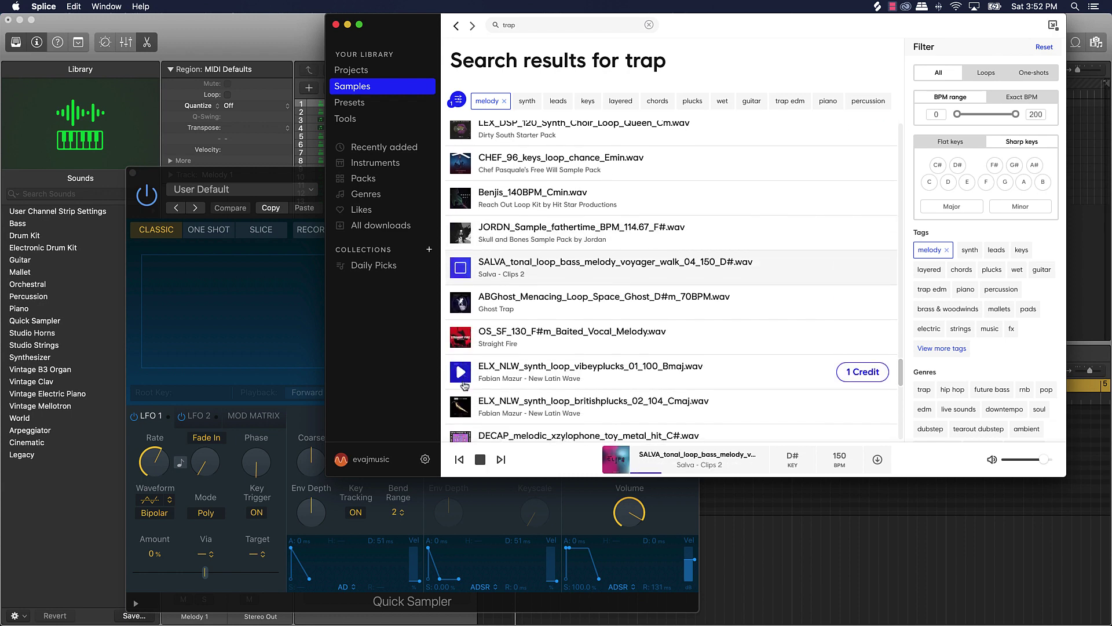
click(461, 337)
click(464, 304)
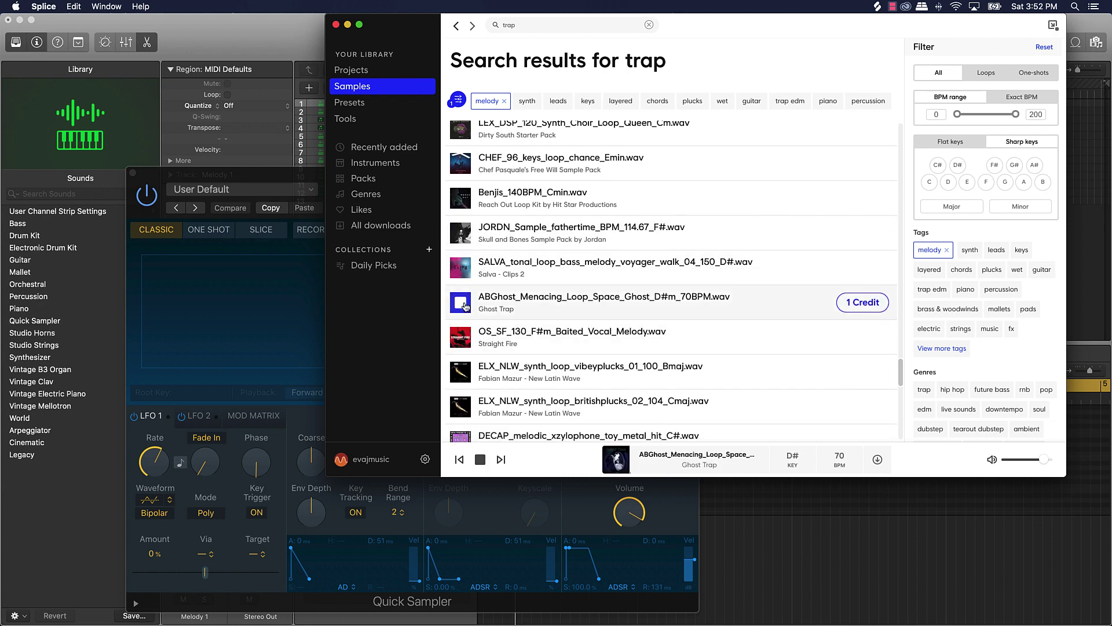
click(459, 375)
scroll(460, 376, down, 2)
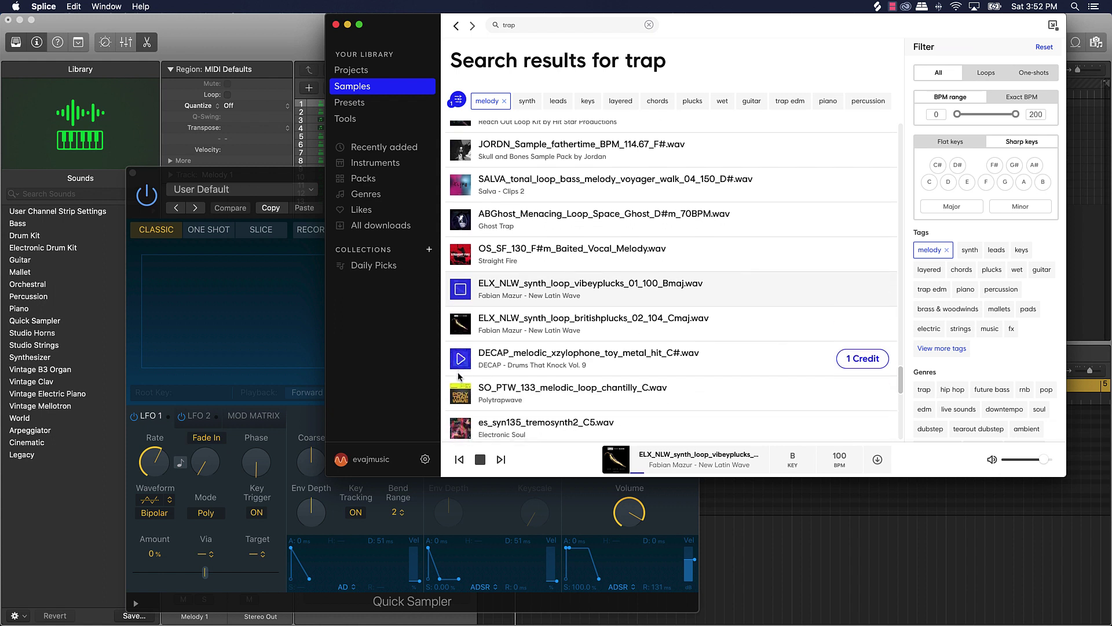
key(Down)
key(Down)
scroll(459, 359, up, 3)
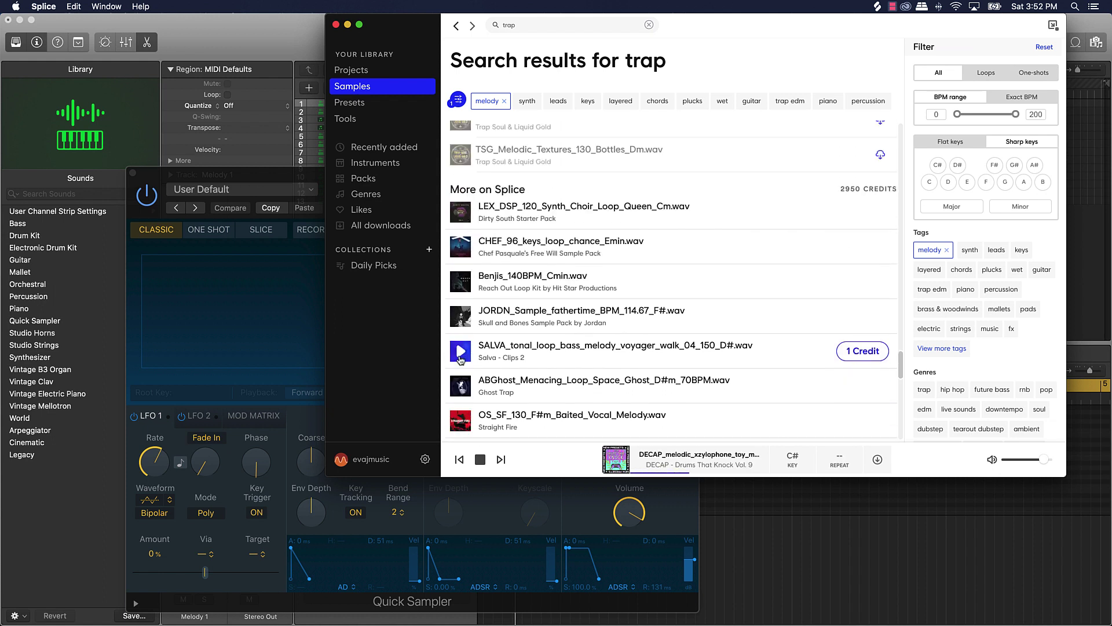
click(459, 350)
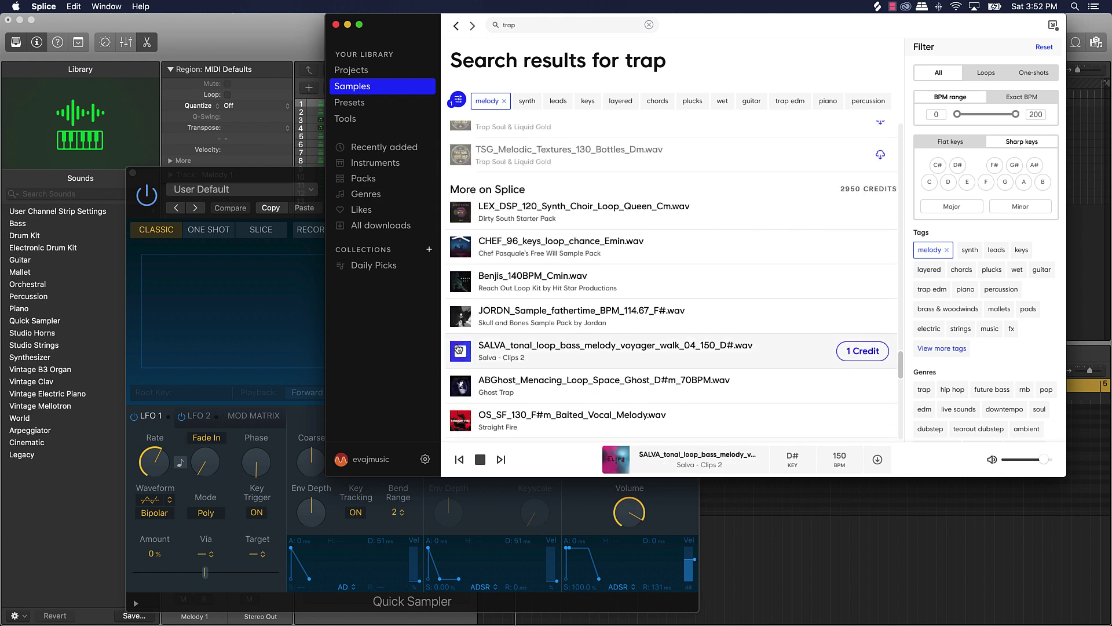
Step: License JORDN_Sample_fathertime_BPM_114.67_F#.wav for one credit and drag it into the Quick Sampler
click(461, 316)
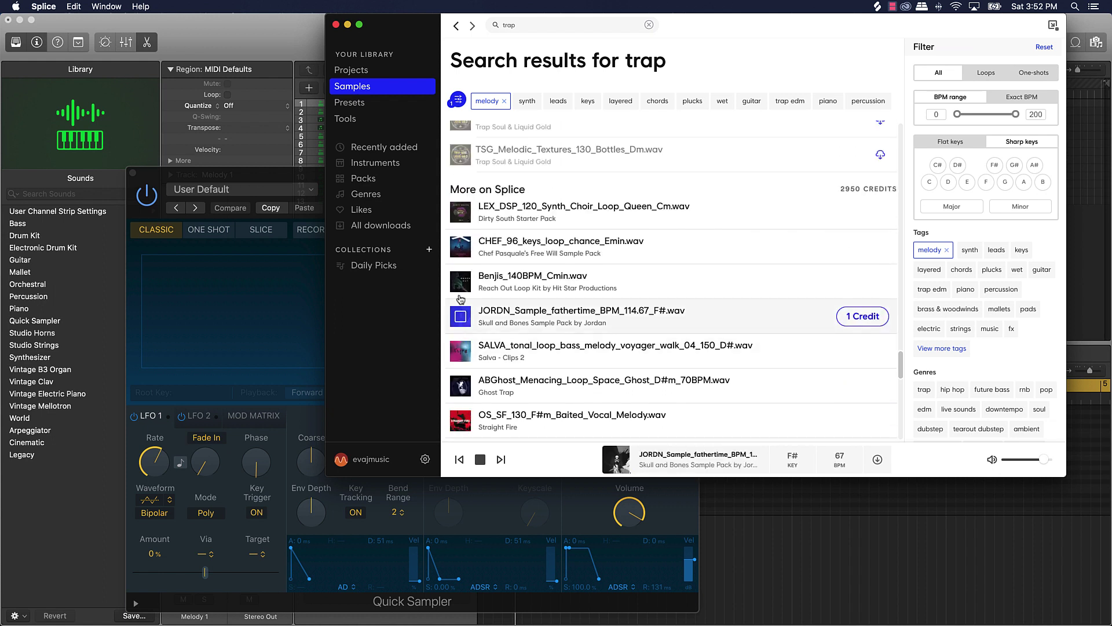
click(848, 318)
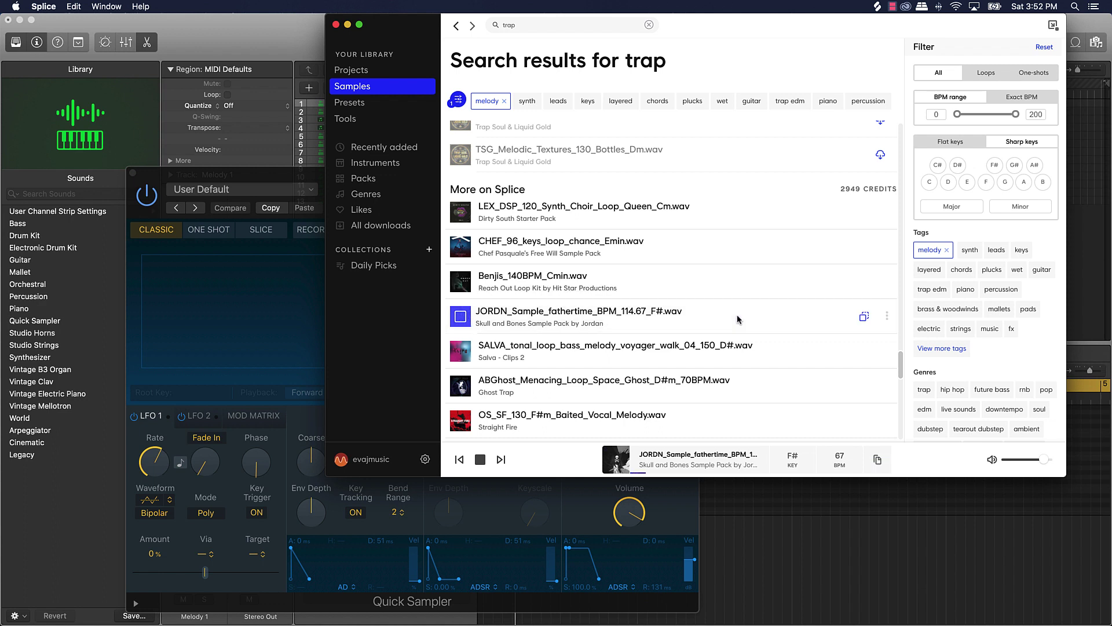
drag(745, 319, 241, 305)
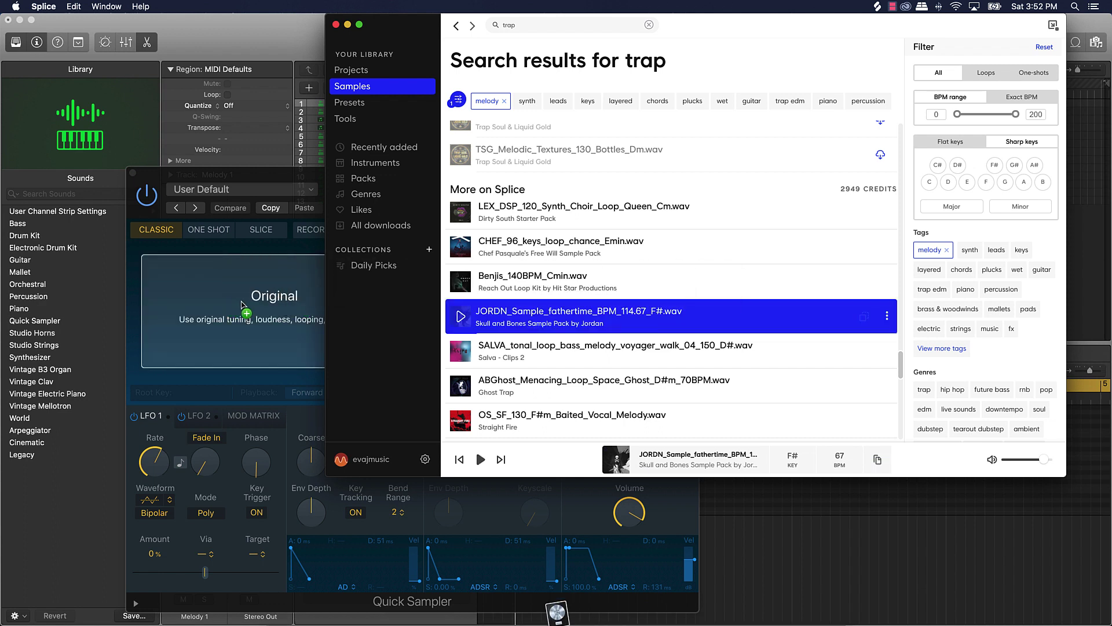
Step: Drop the JORDN fathertime loop into Melody 1's Quick Sampler and close the Splice browser
drag(432, 318, 399, 317)
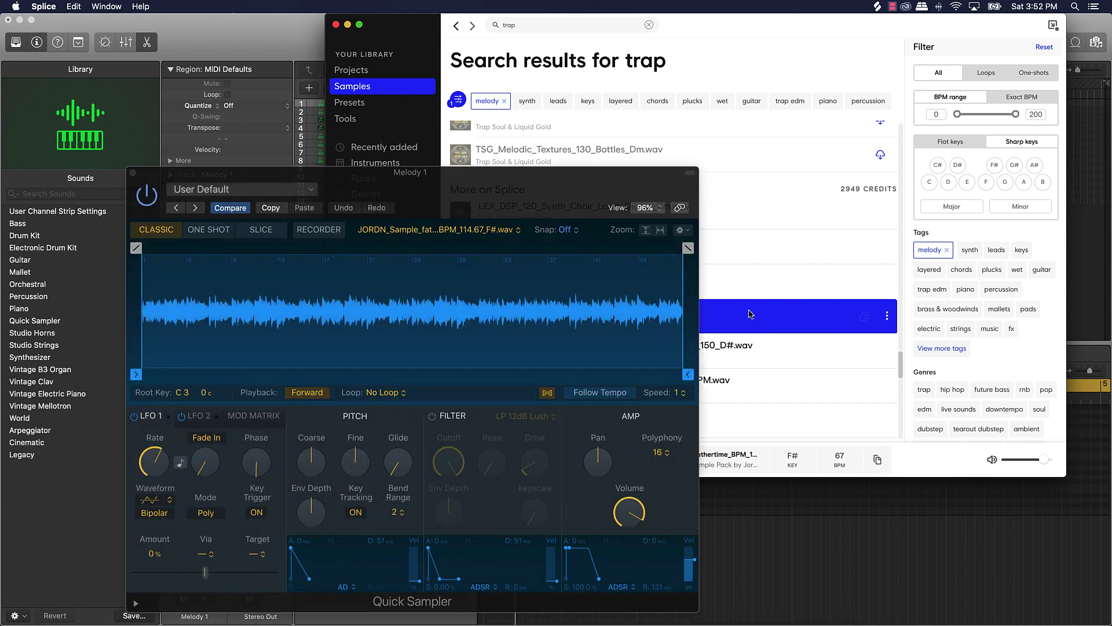
drag(693, 35, 875, 37)
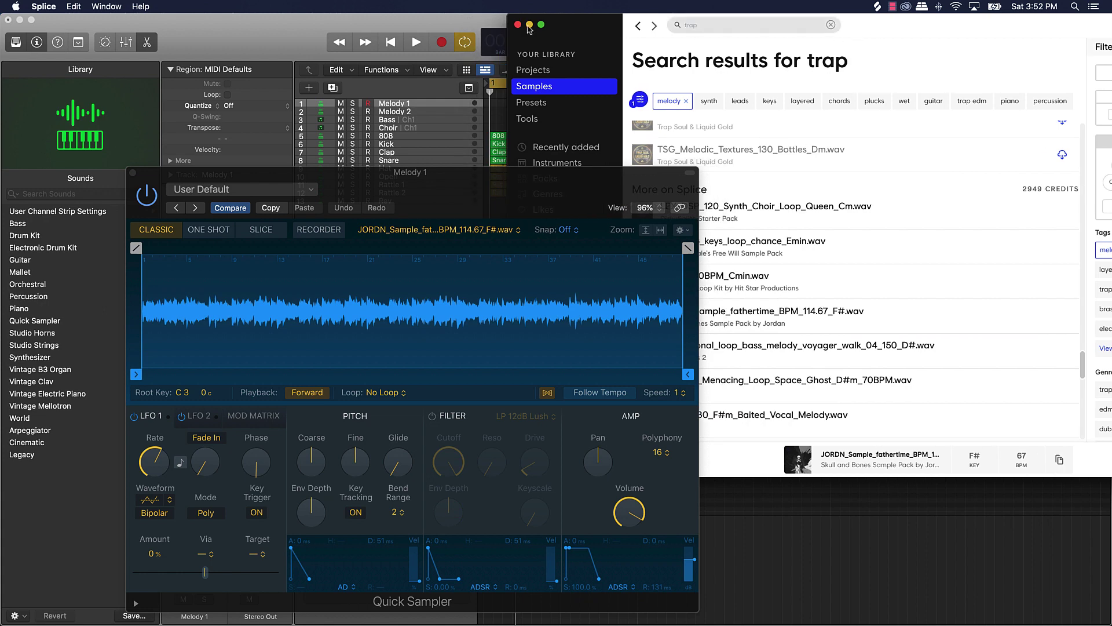
drag(506, 183, 401, 168)
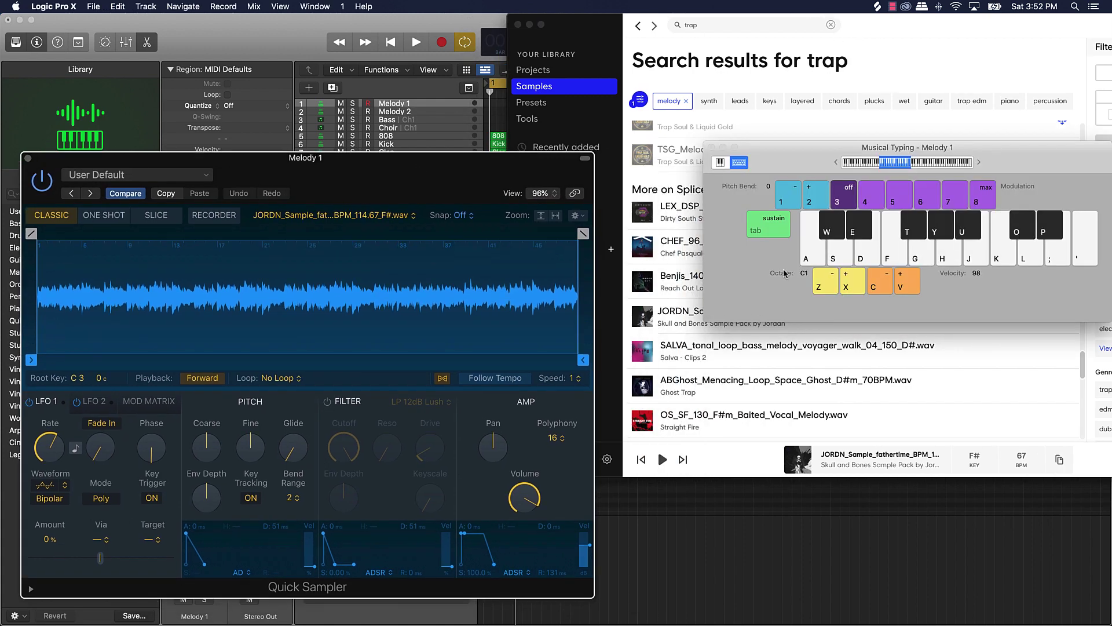
click(646, 373)
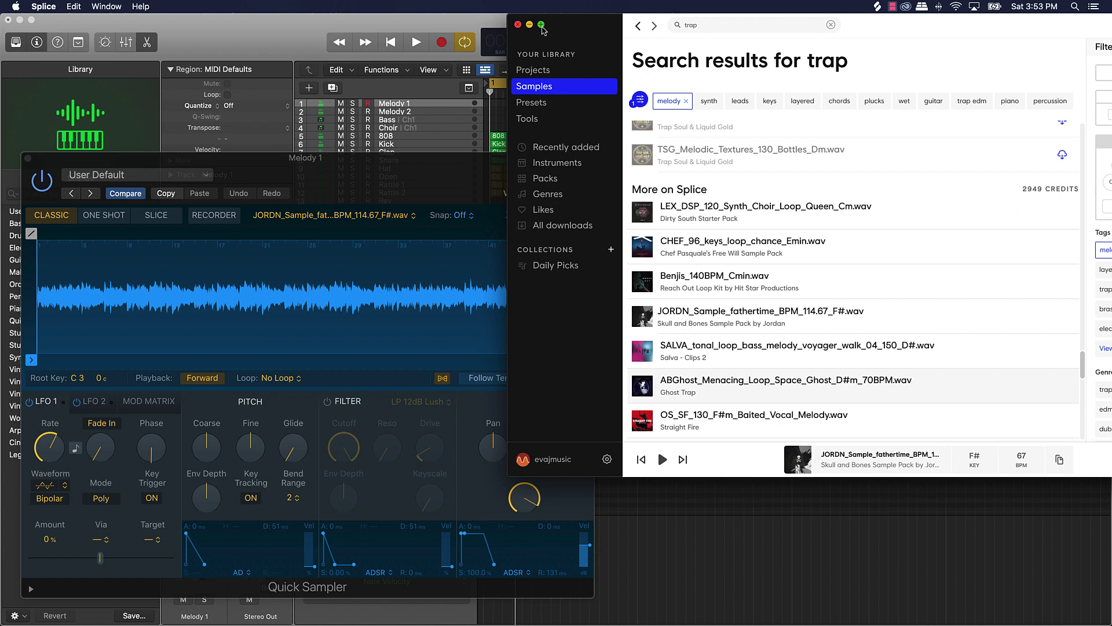
click(518, 25)
drag(486, 172, 539, 175)
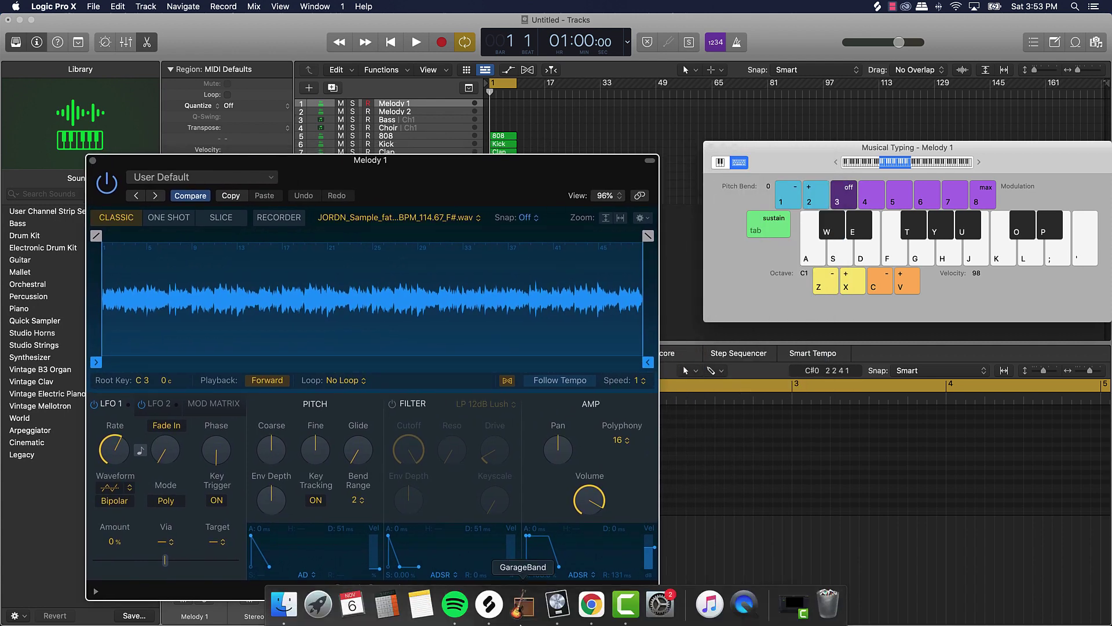
Step: Preview the ABGhost sample, close Splice again, and close the Quick Sampler window
click(489, 604)
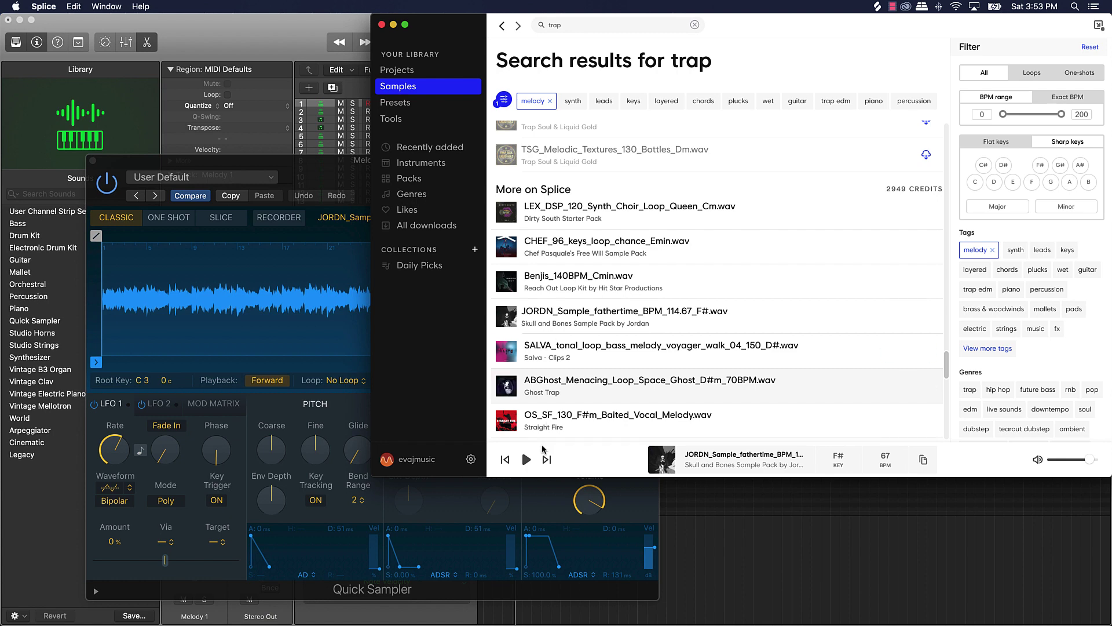
click(525, 459)
click(524, 459)
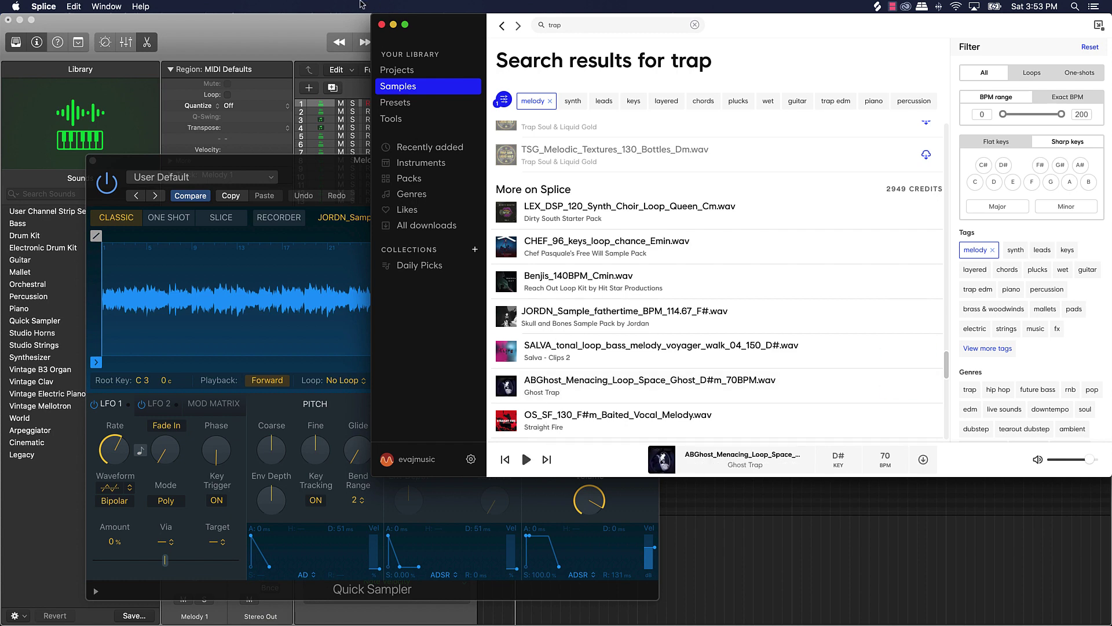
click(381, 25)
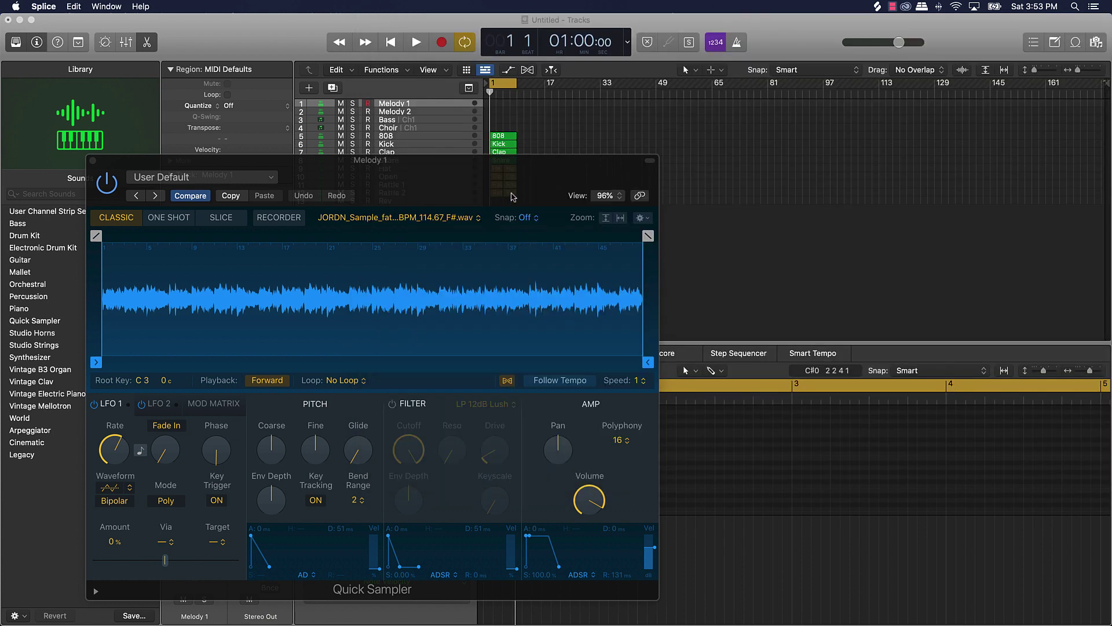
click(93, 161)
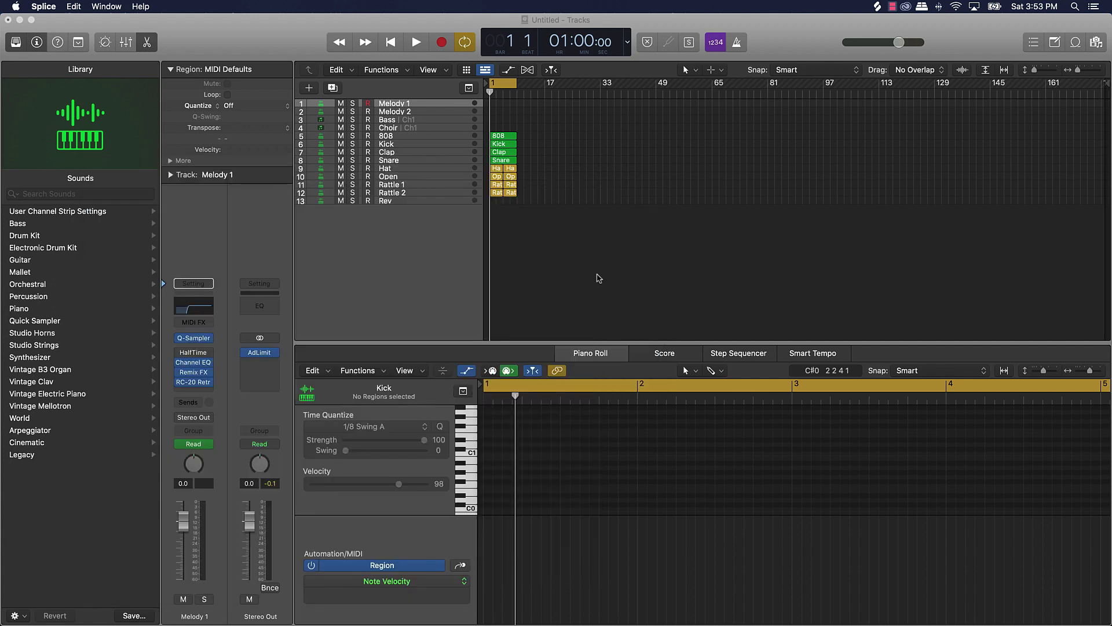
Step: Show the Musical Typing keyboard and raise its octave to C2
click(637, 262)
key(super+k)
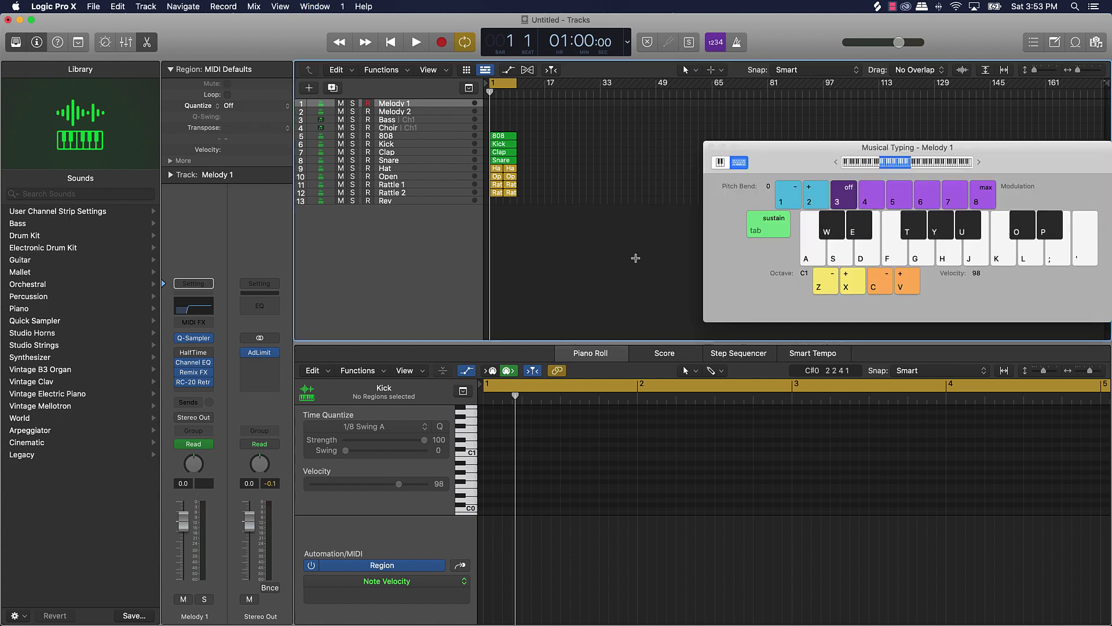
key(super+k)
key(x)
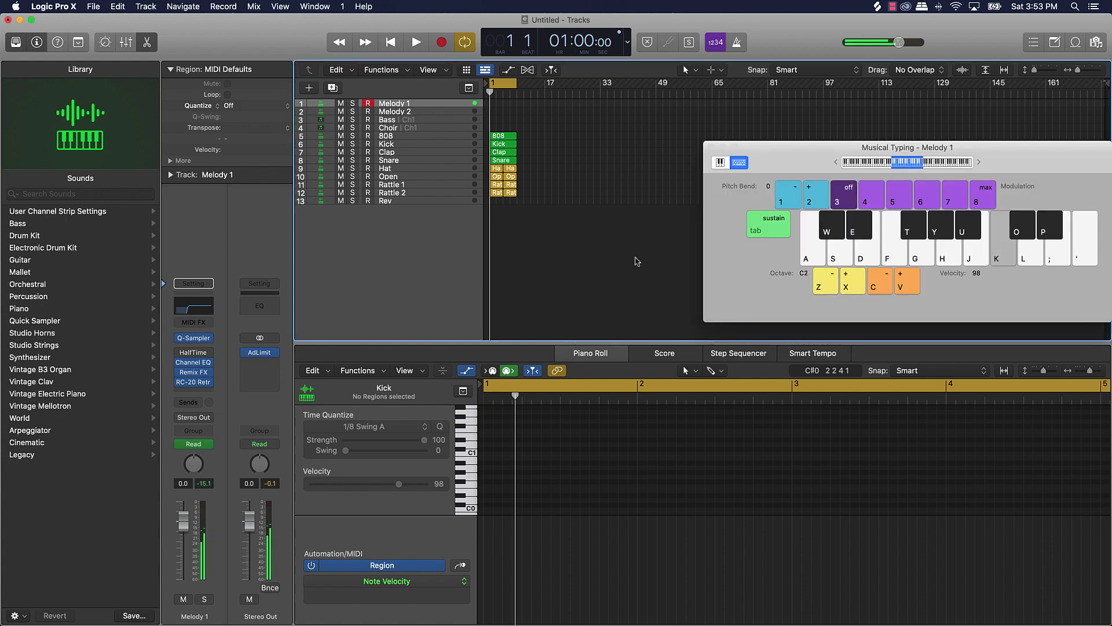
Step: Play D and F notes on Melody 1 over the beat, then stop back at bar 1
key(space)
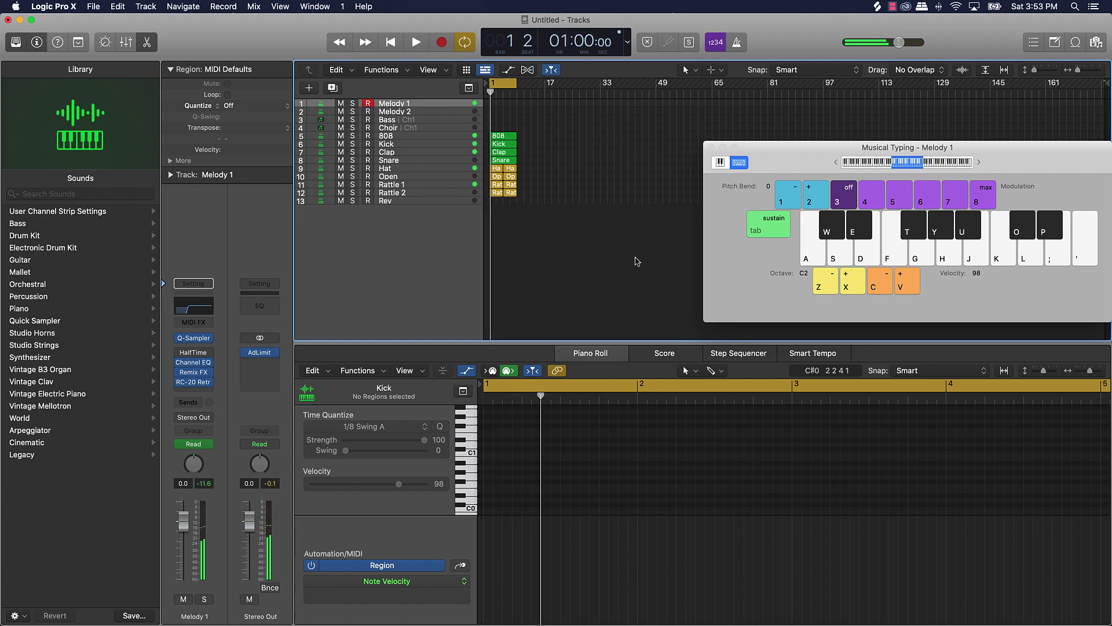
key(d)
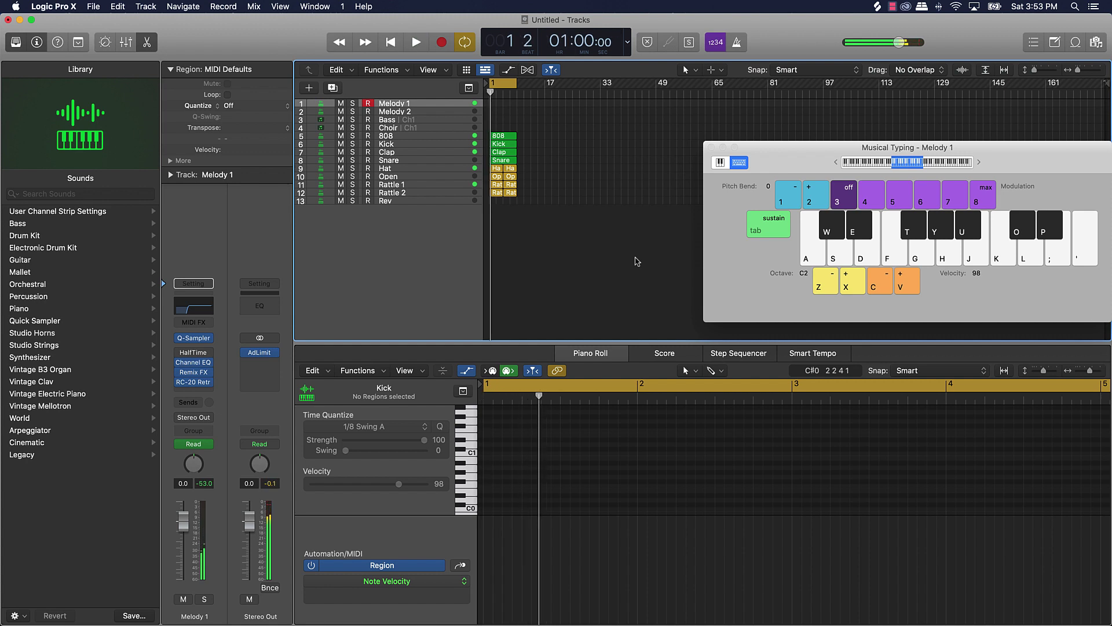
key(f)
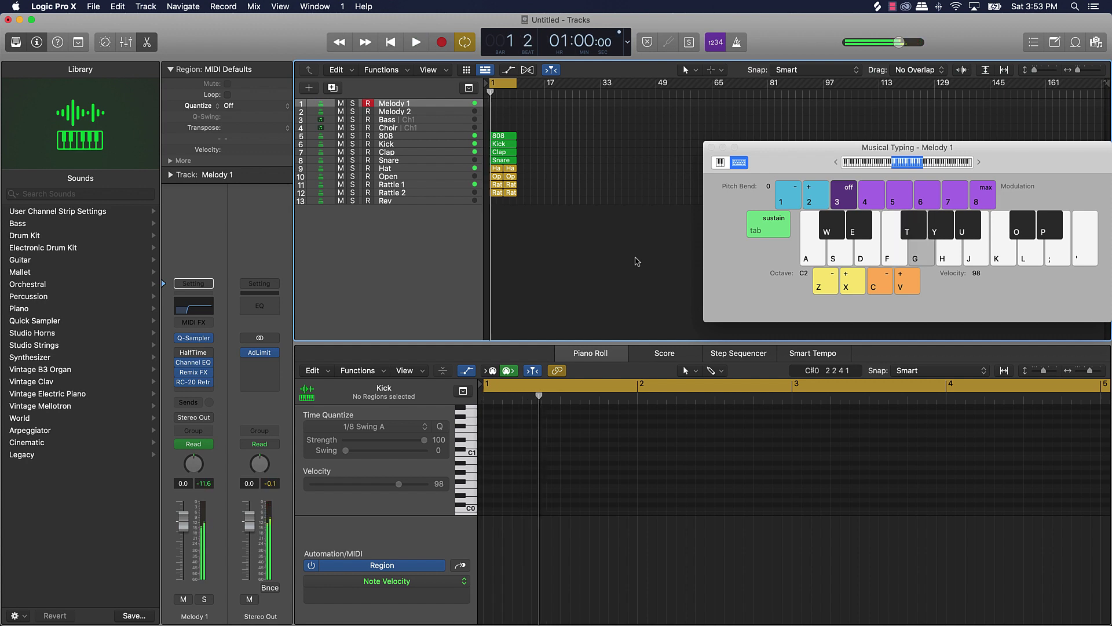
key(Return)
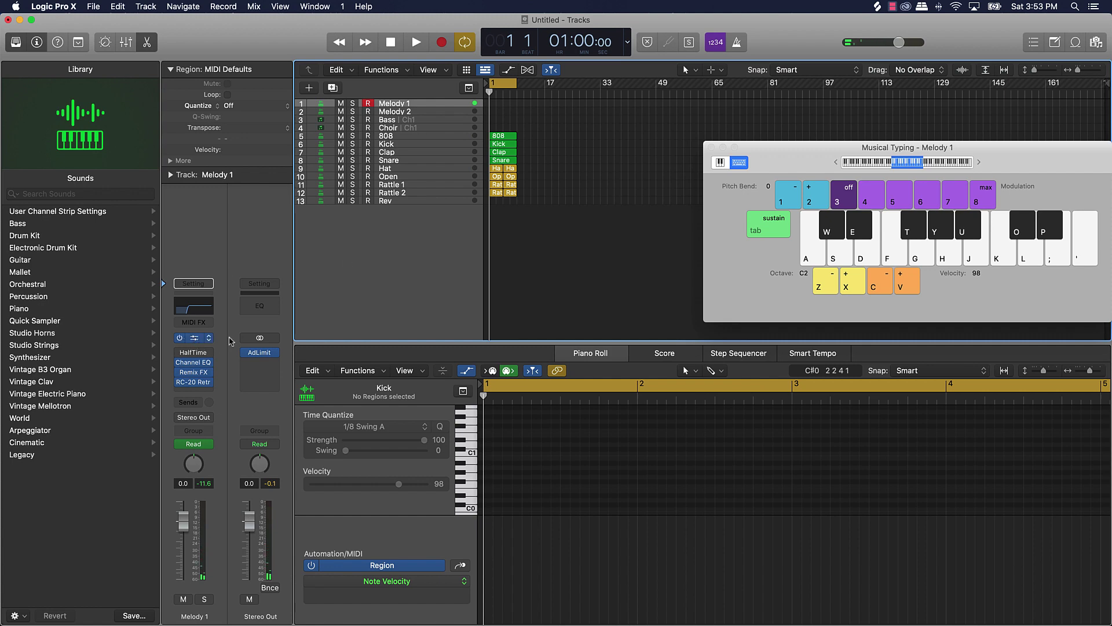
key(v)
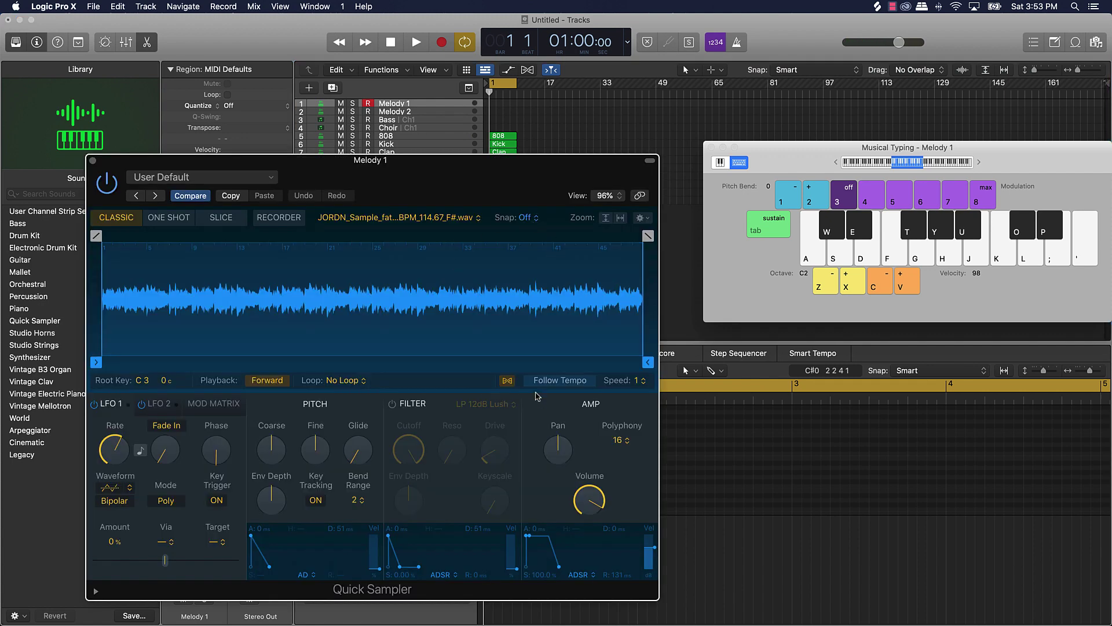
Step: Test a G note in the sampler, then record a held G on Melody 1 from bar 1
key(g)
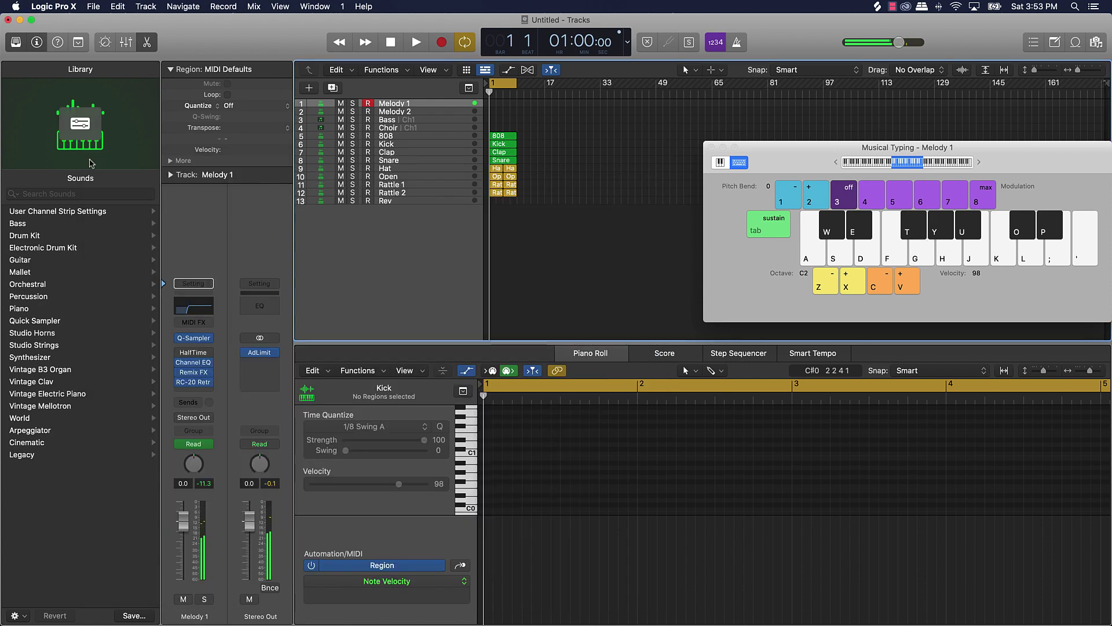
click(91, 161)
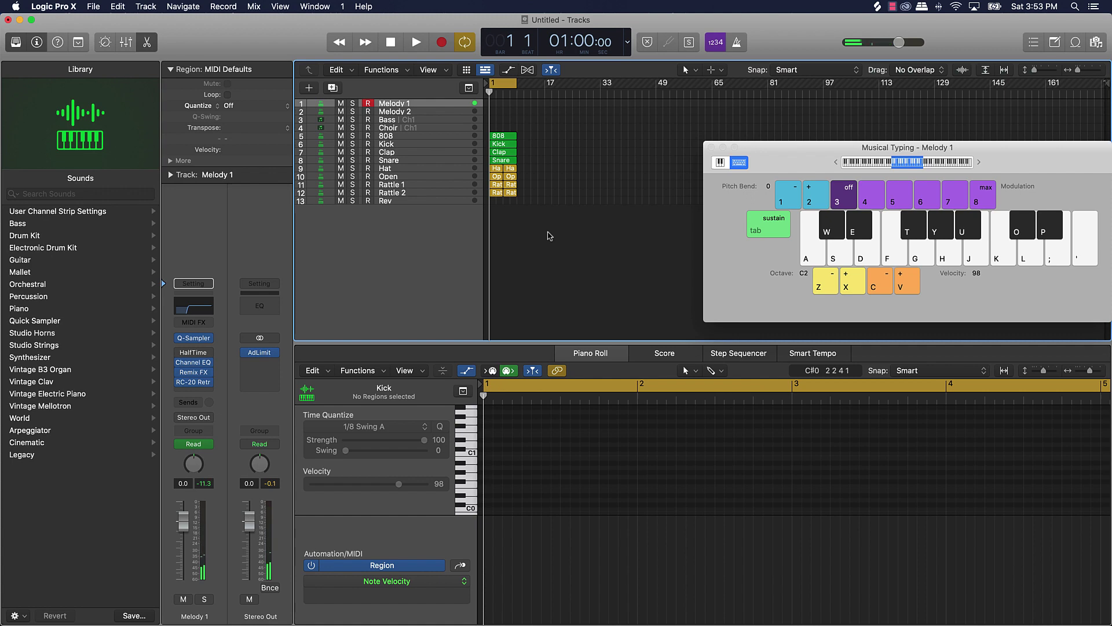
key(r)
key(g)
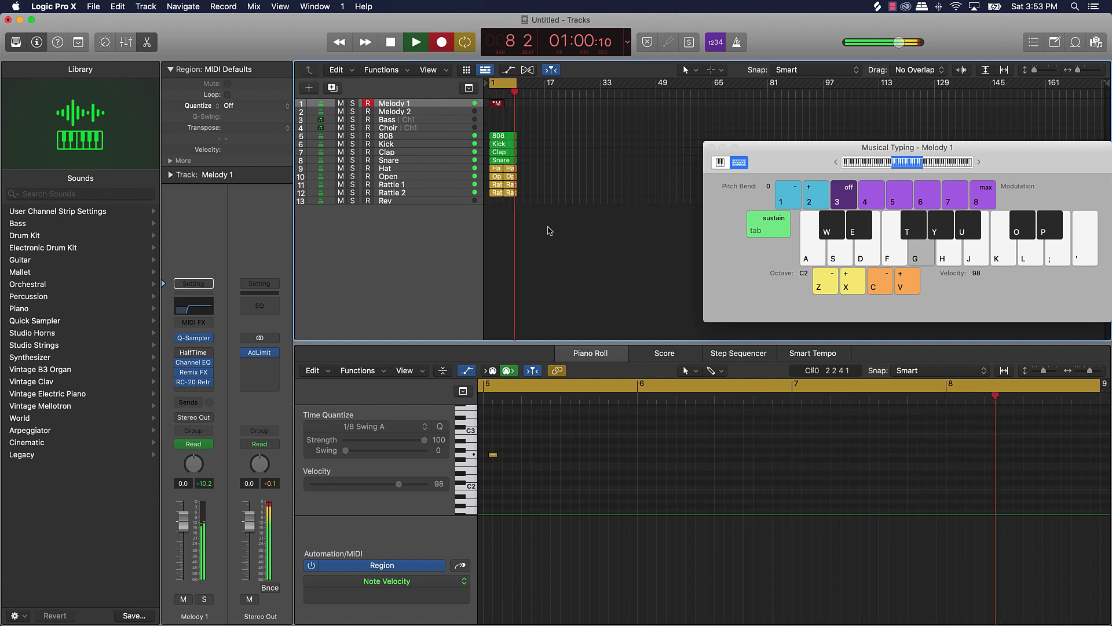
Step: Stop recording and make all Melody 1 notes legato with Trim Note End to Following Notes (Force Legato)
key(space)
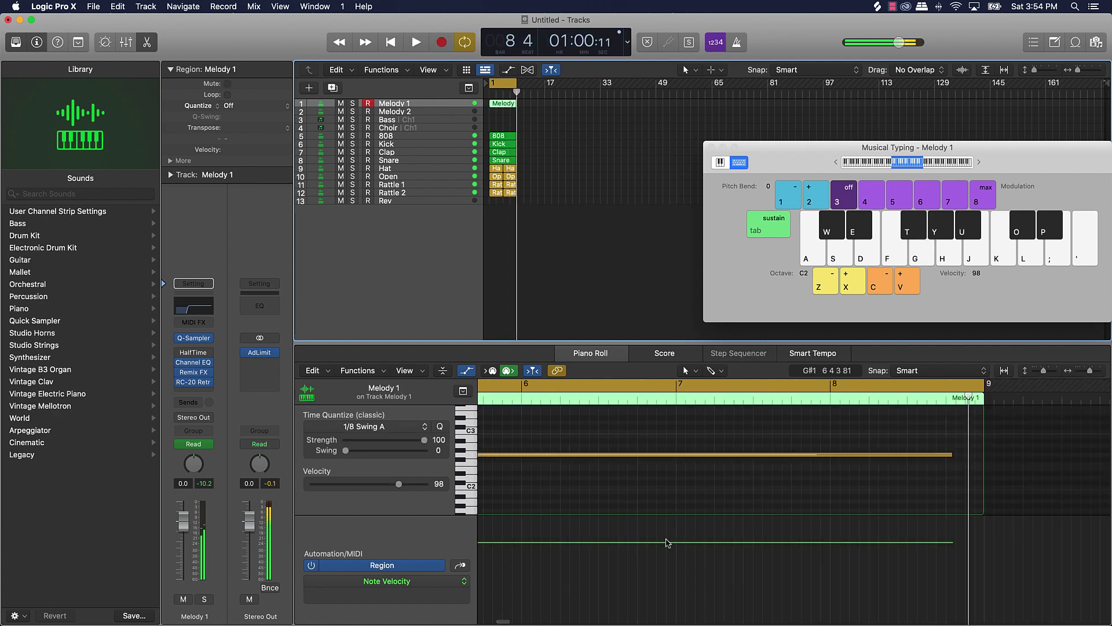
click(639, 492)
key(super+a)
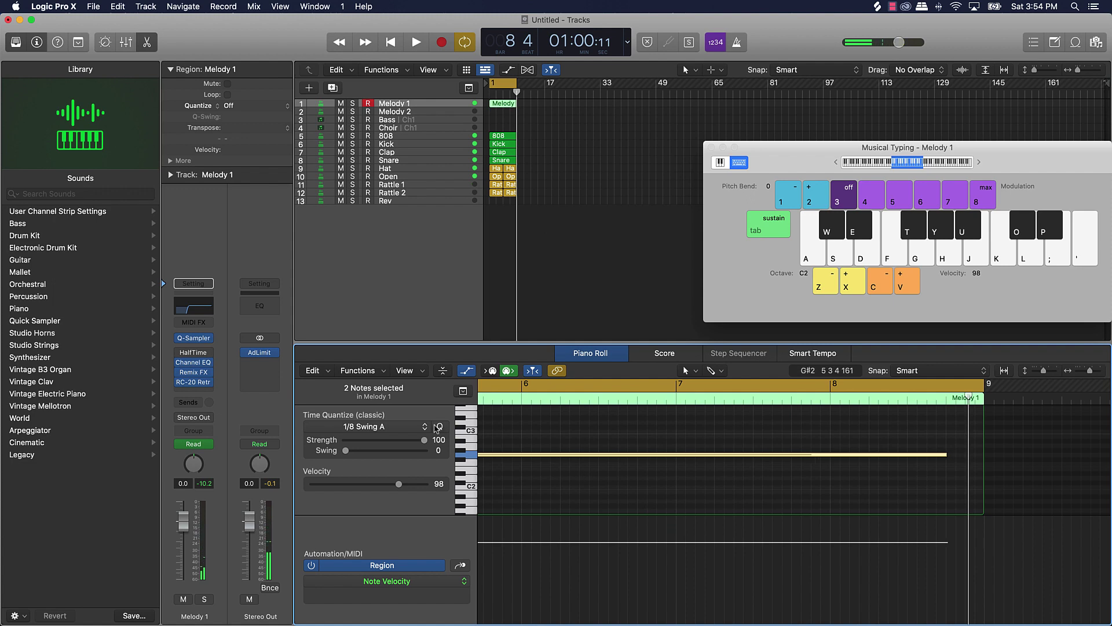
scroll(546, 453, left, 3)
right_click(581, 457)
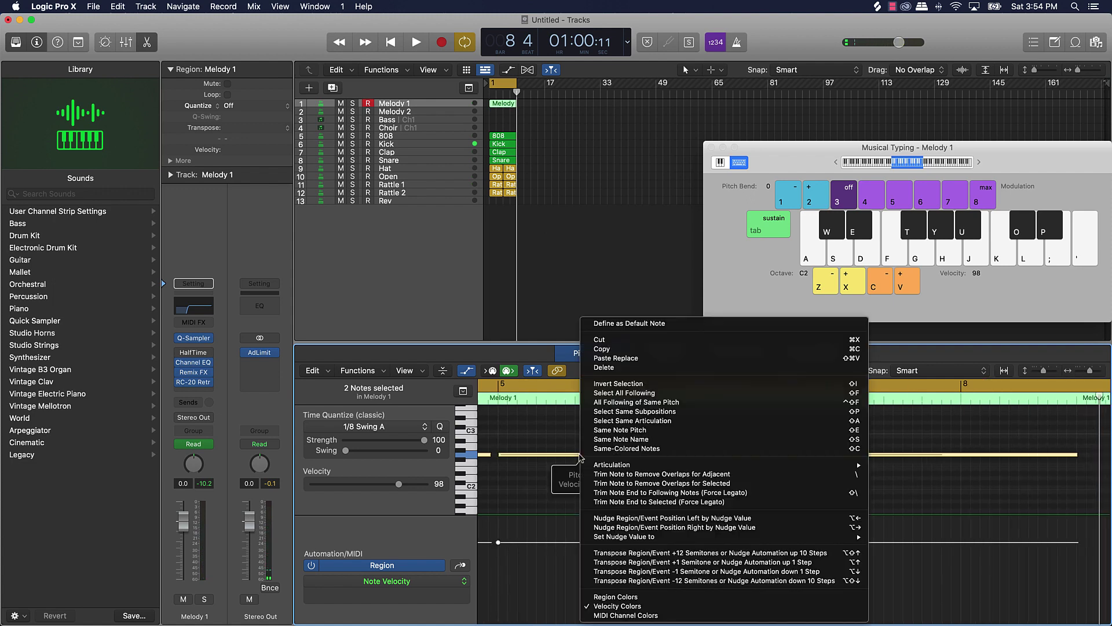
click(663, 493)
Step: Play back the legato melody, then switch over to Splice
key(space)
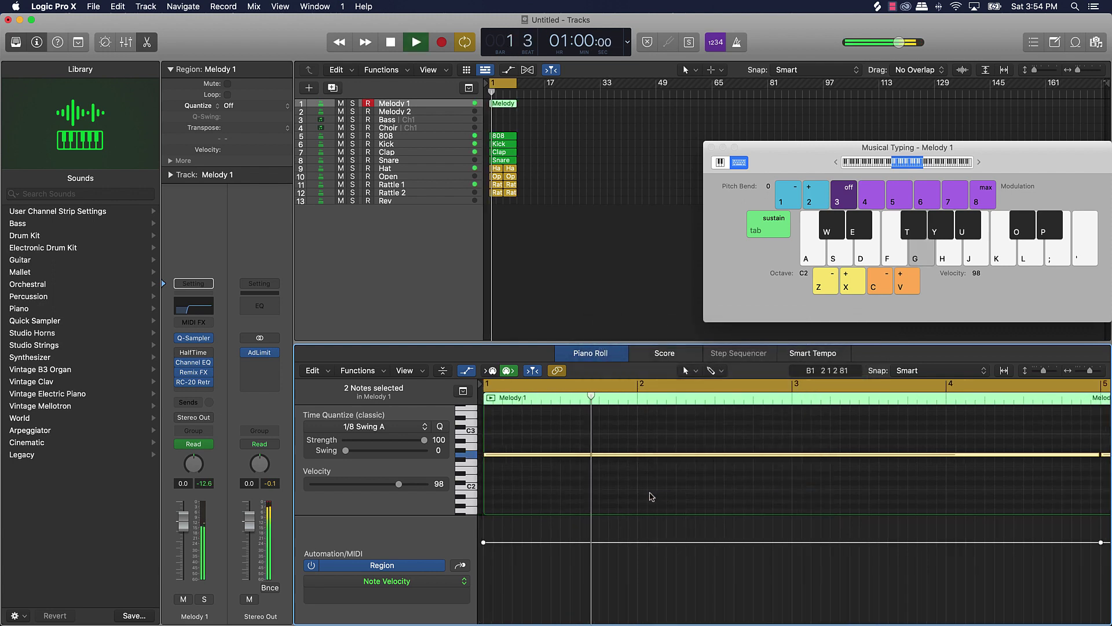
key(space)
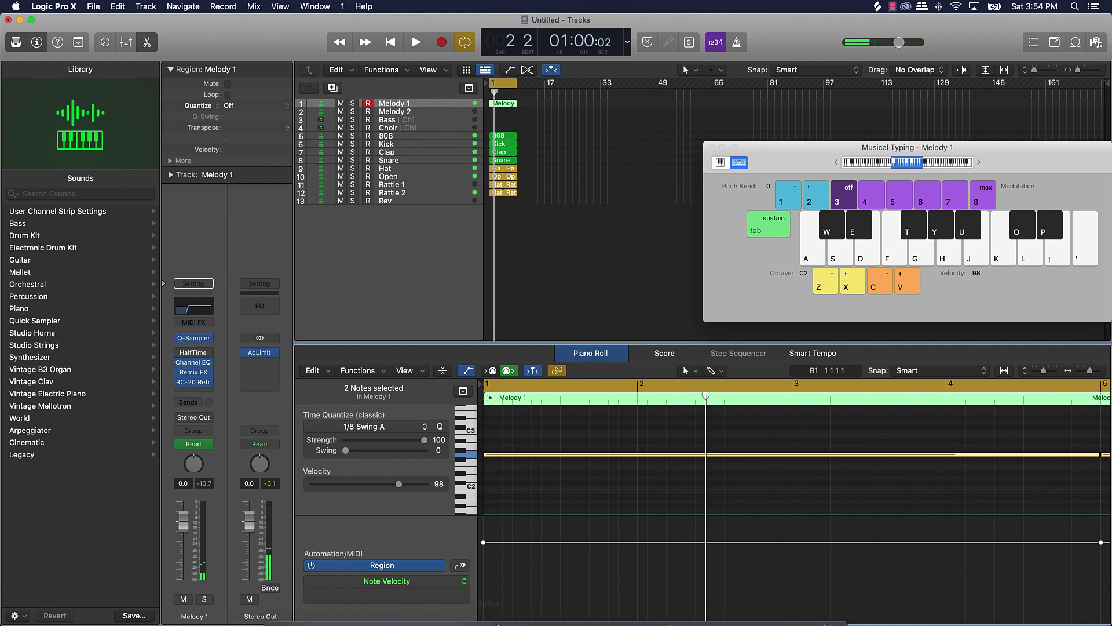
click(500, 612)
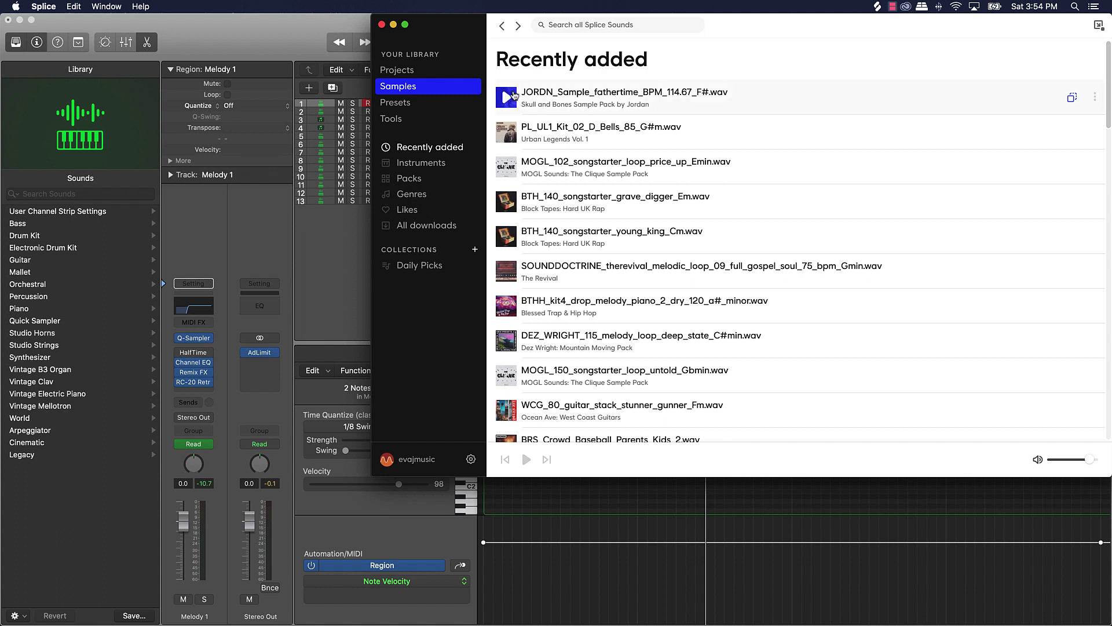
Step: Preview samples and drop PL_UL1_Kit_02_D_Bells_85_G#m.wav onto Quick Sampler's Original zone
click(514, 94)
click(513, 133)
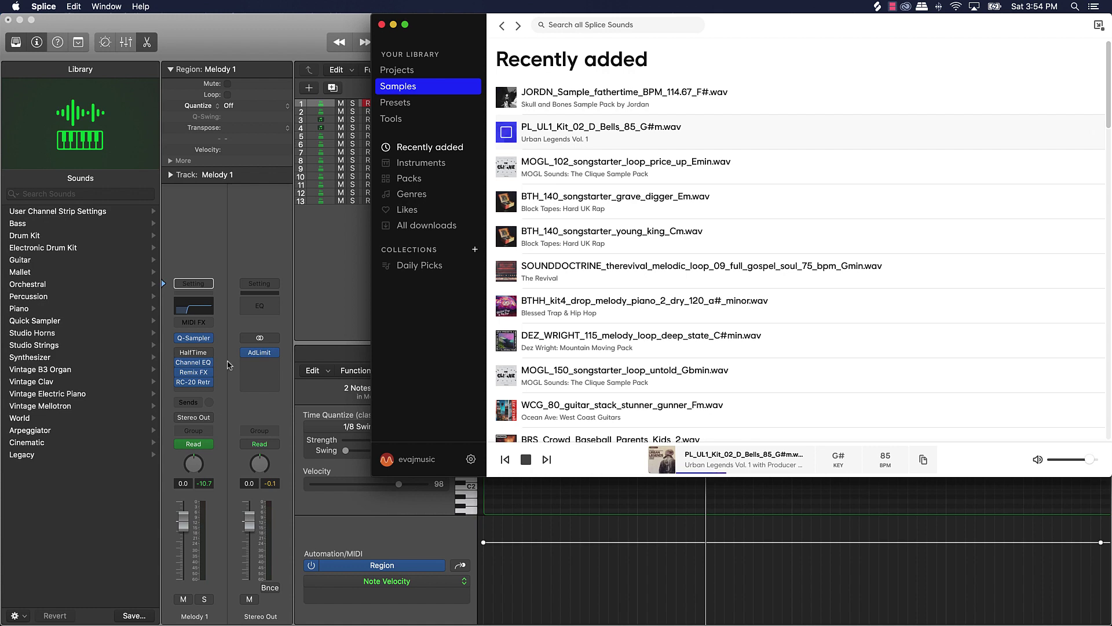
click(193, 339)
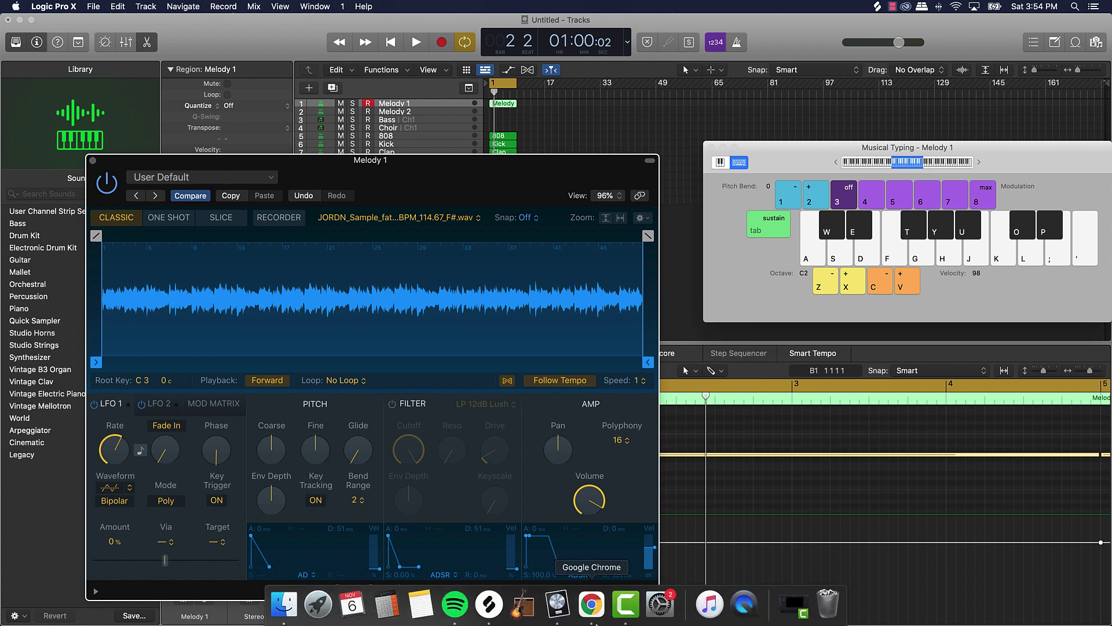
click(484, 607)
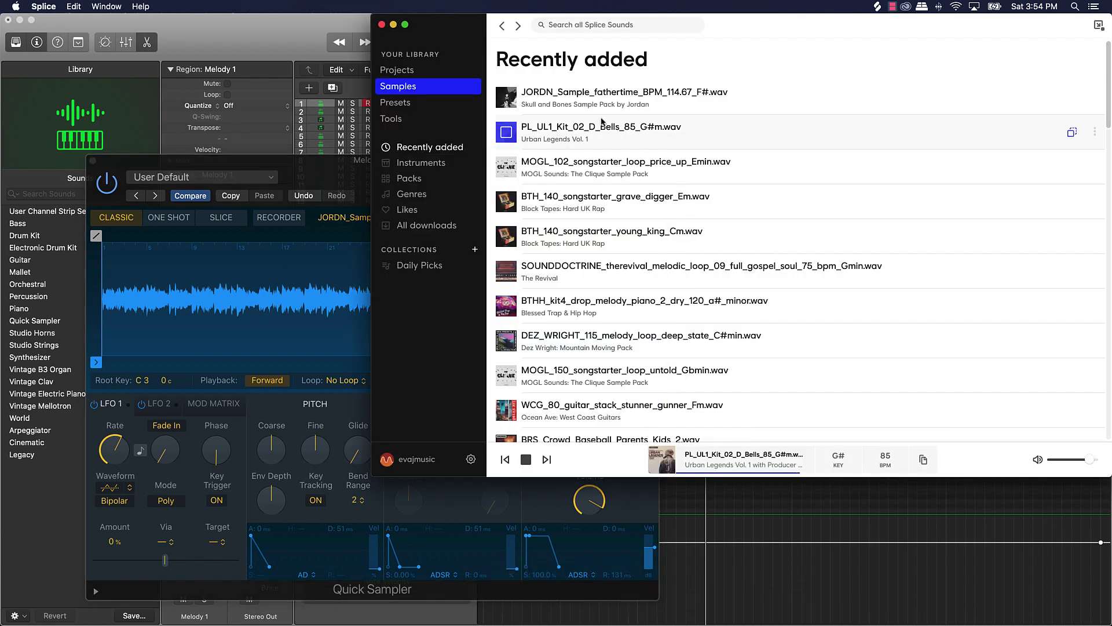
drag(582, 130, 226, 296)
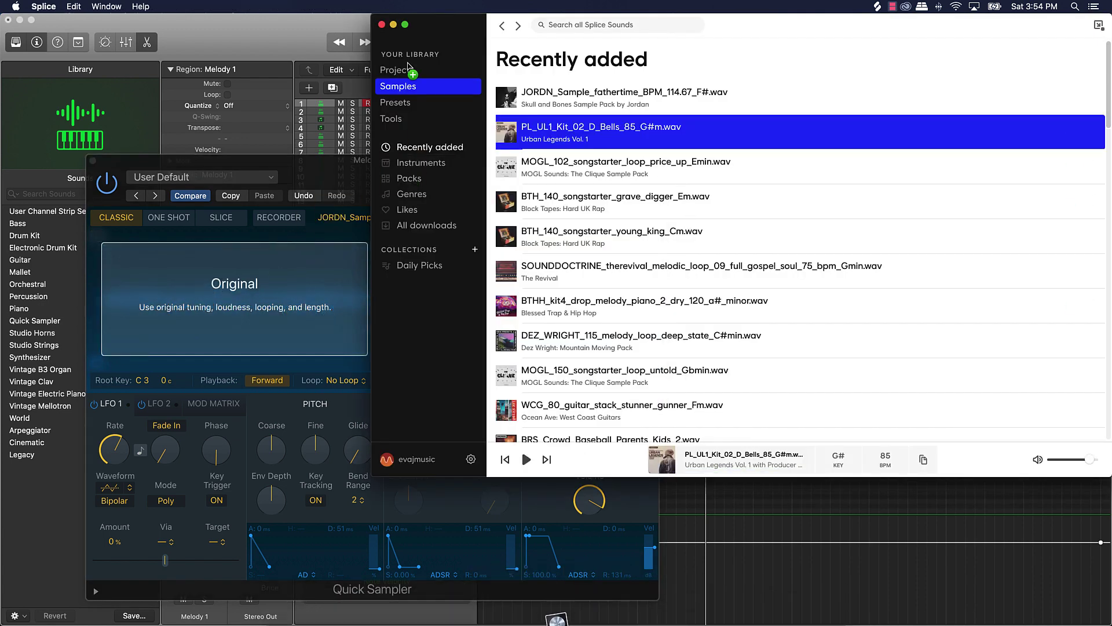
drag(408, 67, 235, 293)
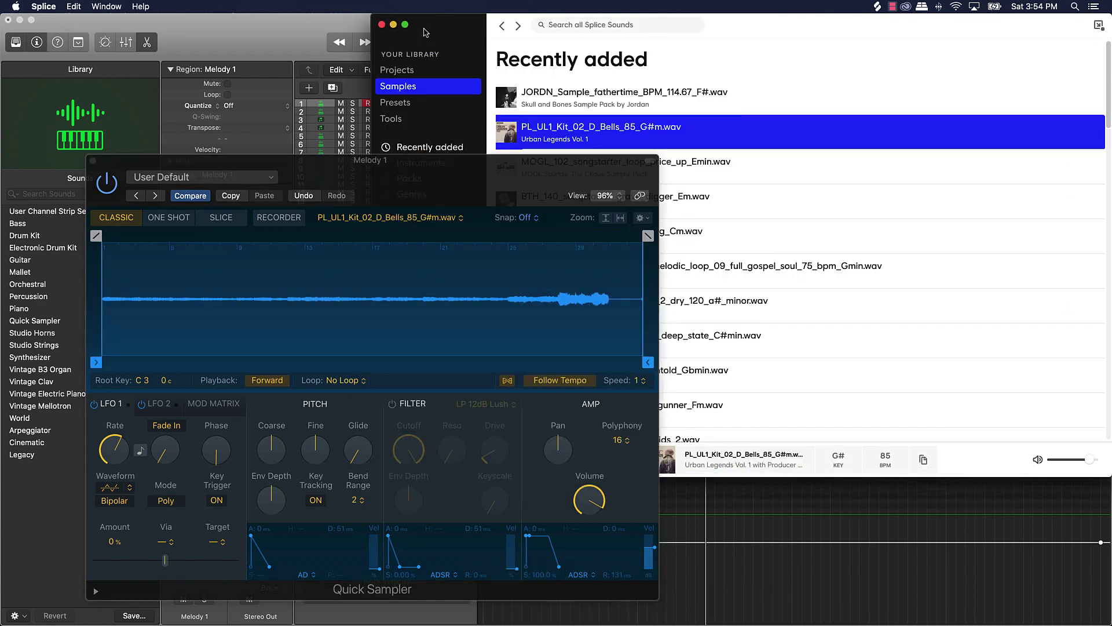
Step: Minimize Splice, bring Logic back with the Musical Typing keyboard, and play the new sample
click(394, 24)
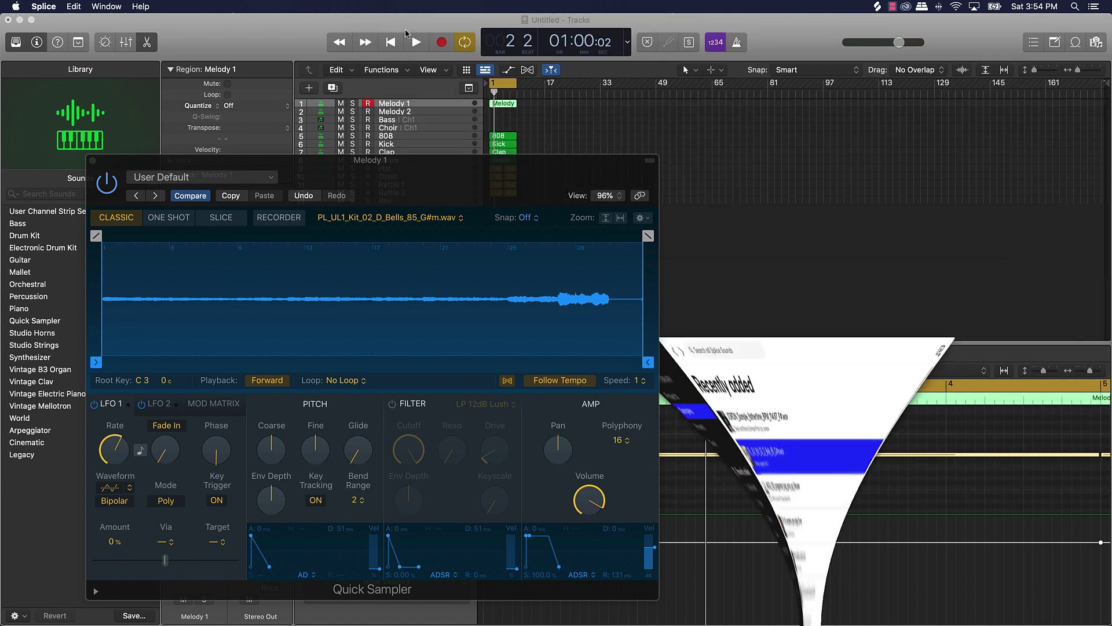
click(649, 145)
key(super+k)
key(space)
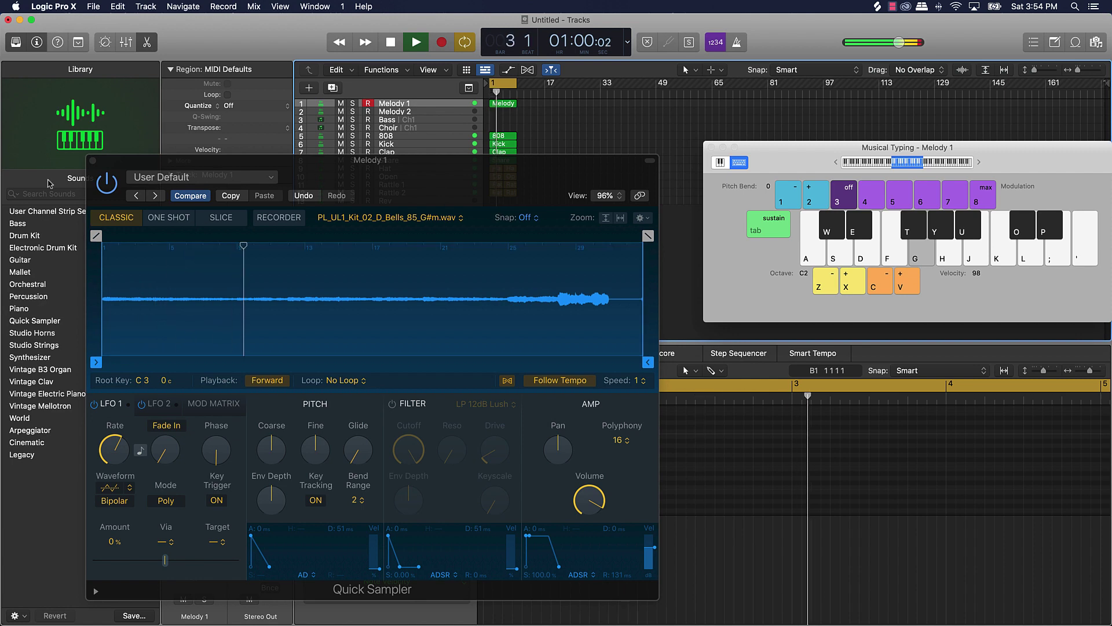
Step: Stop playback, raise the long Melody 1 note from G2 to C3, and audition it
click(93, 160)
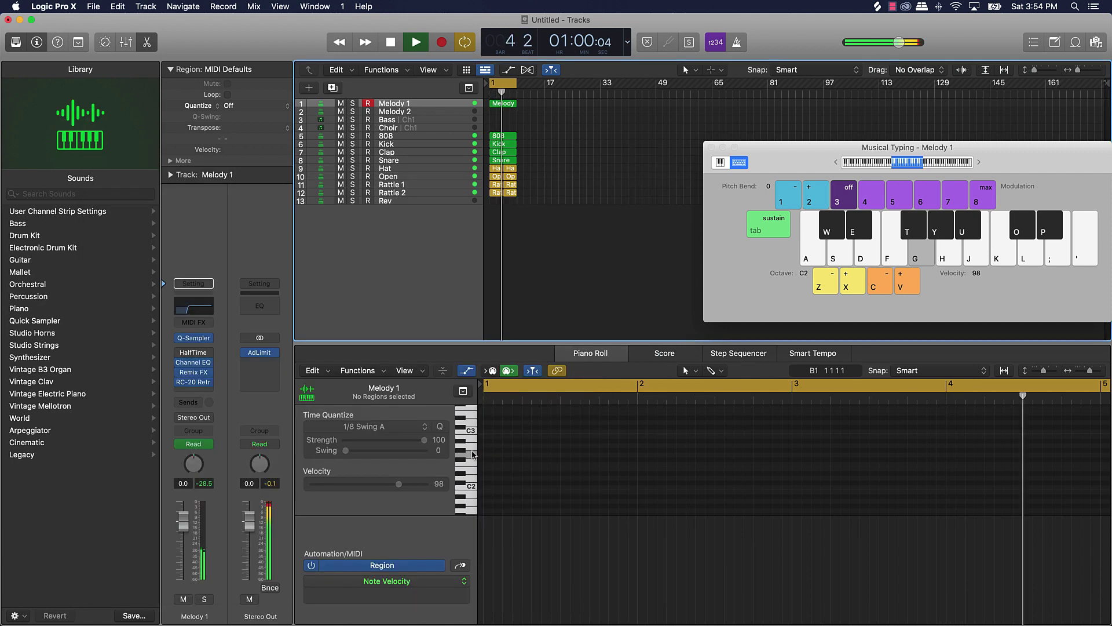
key(space)
key(shift+r)
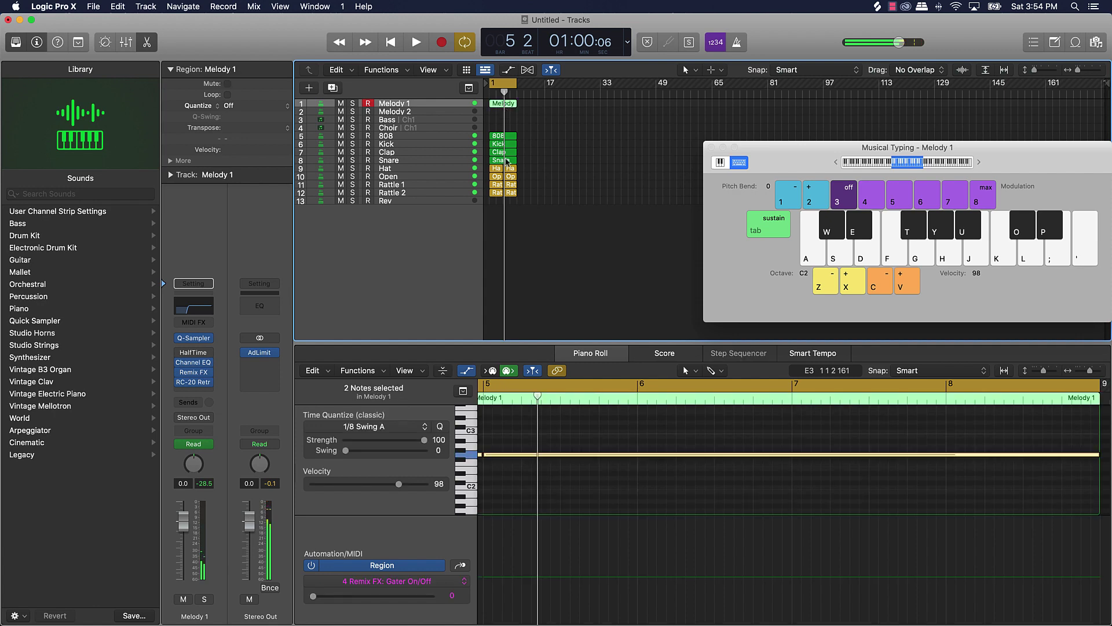
drag(488, 456, 490, 436)
key(space)
key(space)
key(space)
key(space)
click(490, 436)
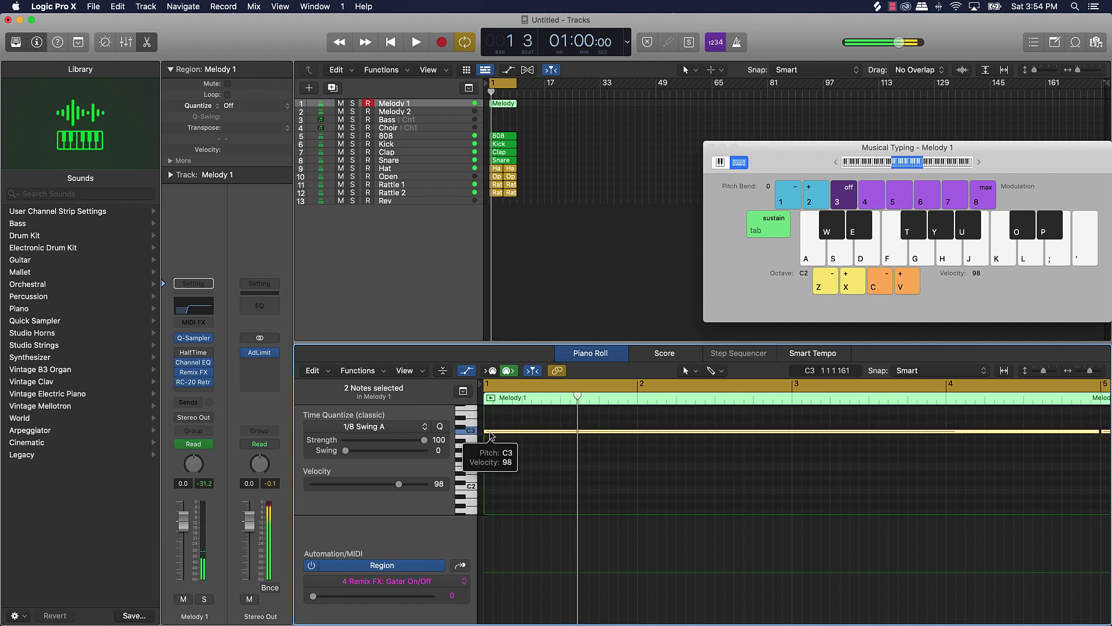
Step: Try the Melody 1 notes at C#3 and F3, then settle them at C2 and play back
drag(490, 436, 491, 438)
key(space)
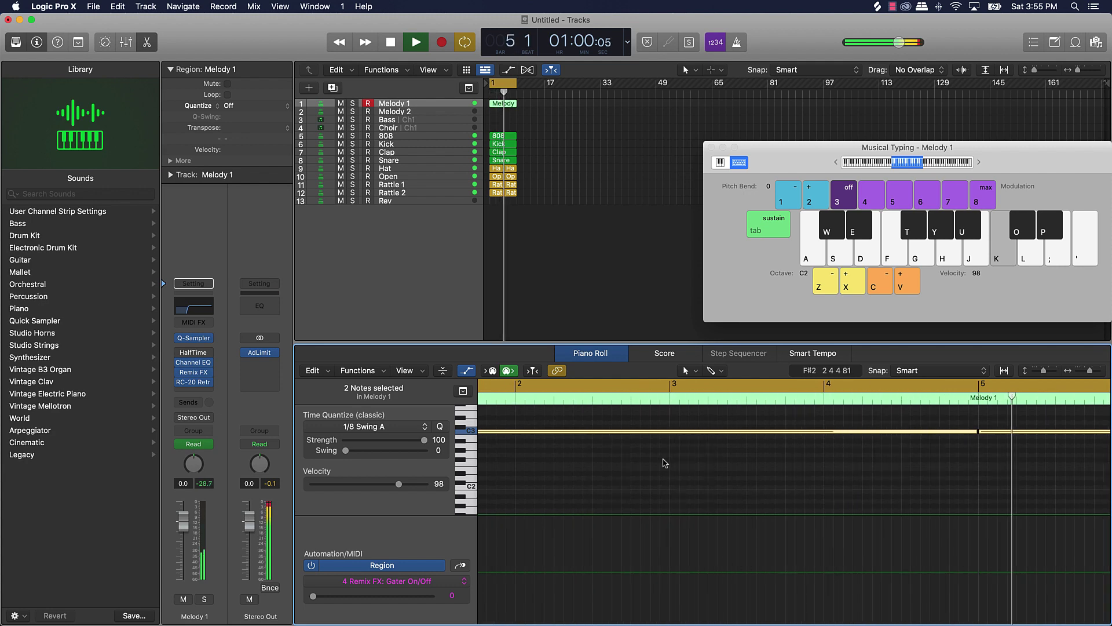
key(space)
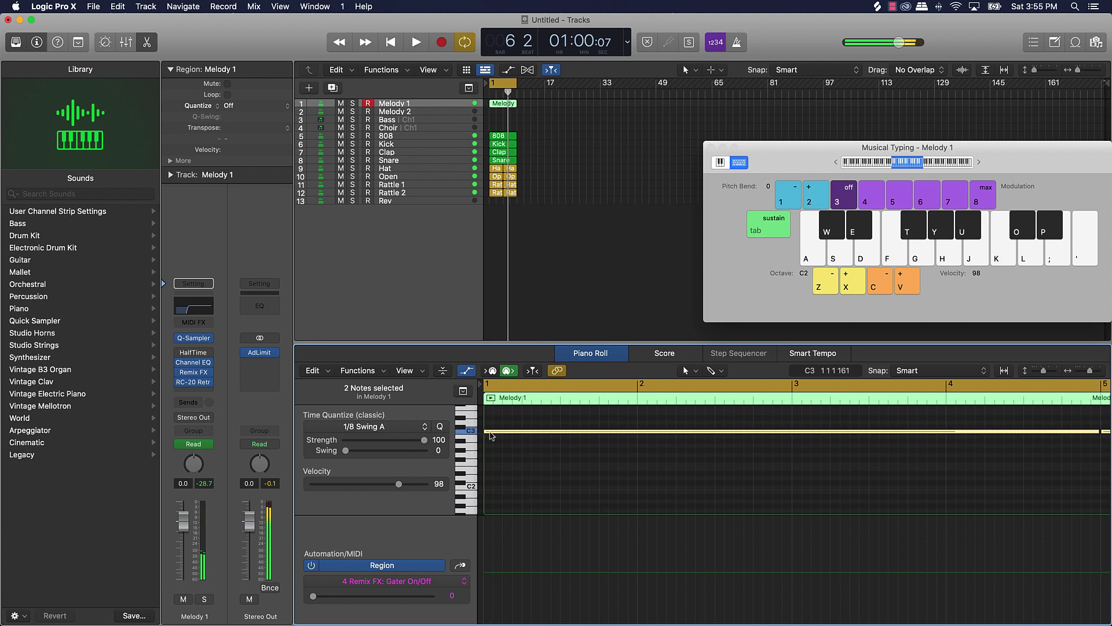
drag(491, 434, 491, 490)
key(space)
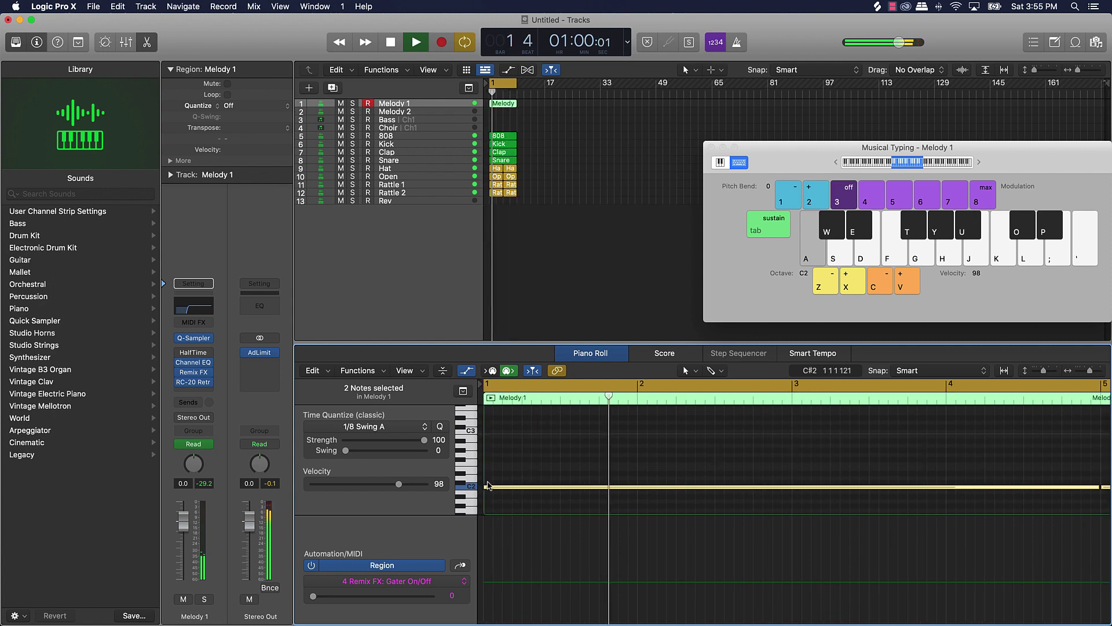
Step: Deselect the notes and region and close the Musical Typing keyboard
click(492, 463)
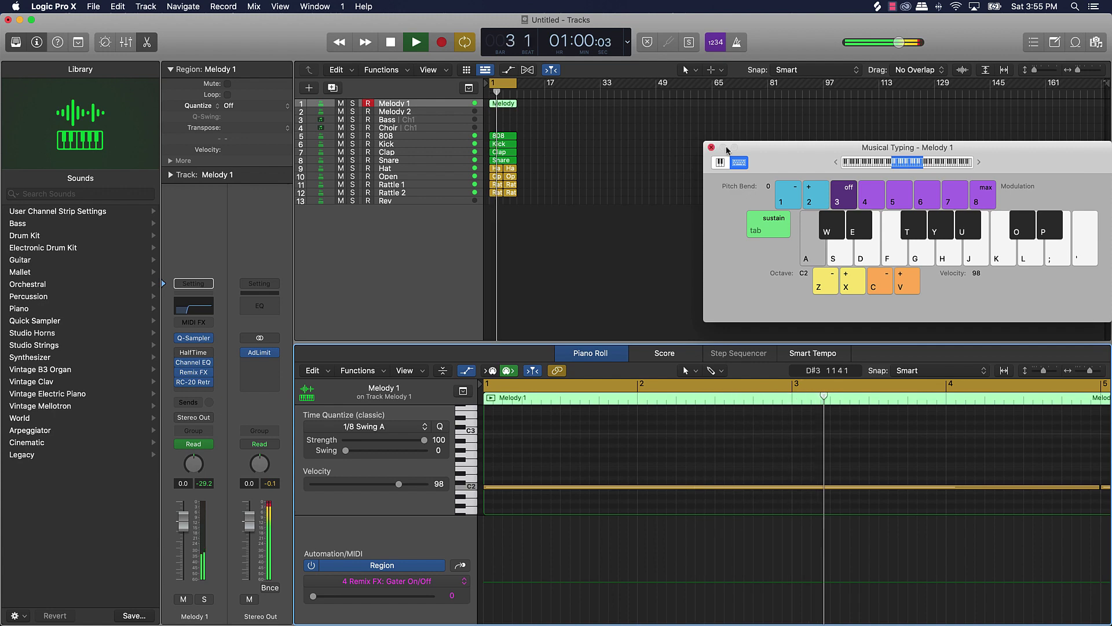
click(711, 147)
click(492, 152)
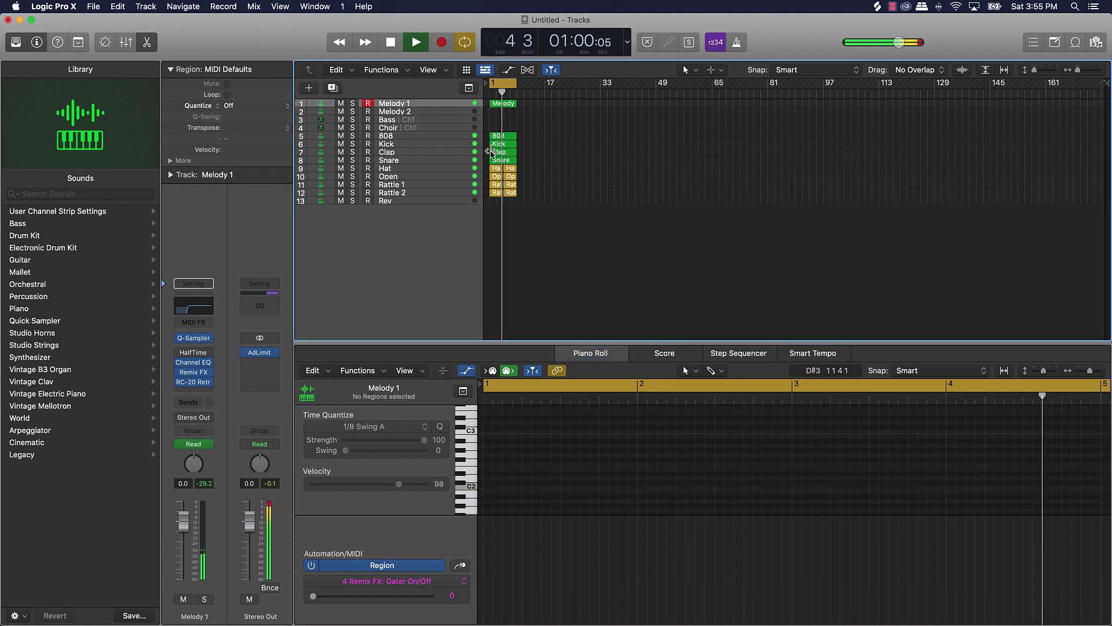
Step: Copy the Melody 1 region onto Melody 2, then delete that region and the Melody 2 track
scroll(491, 152, up, 5)
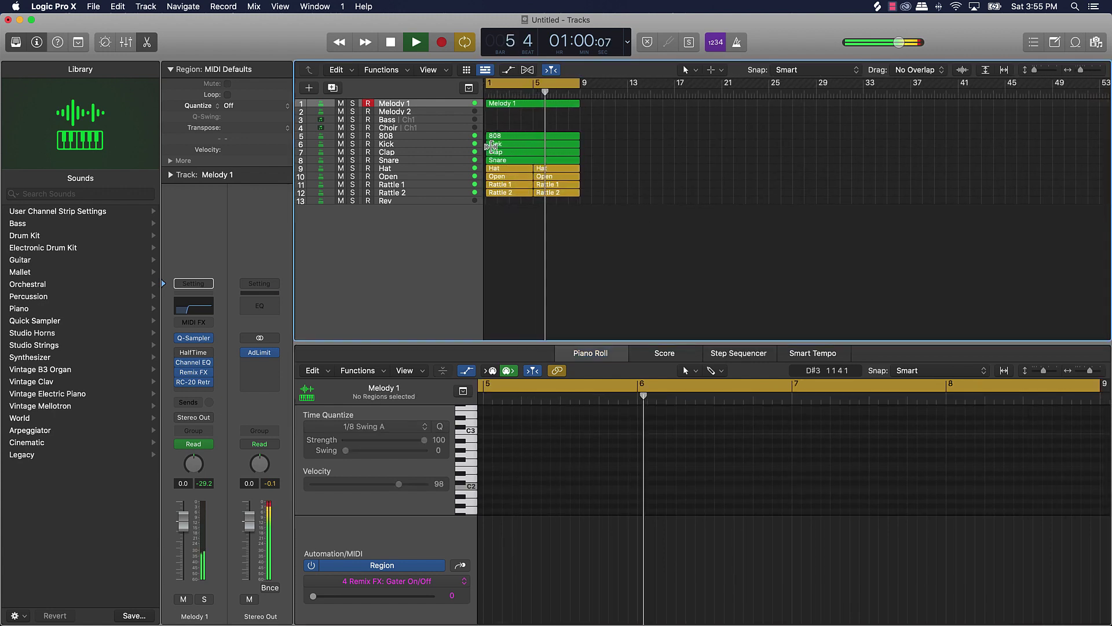
scroll(491, 146, up, 2)
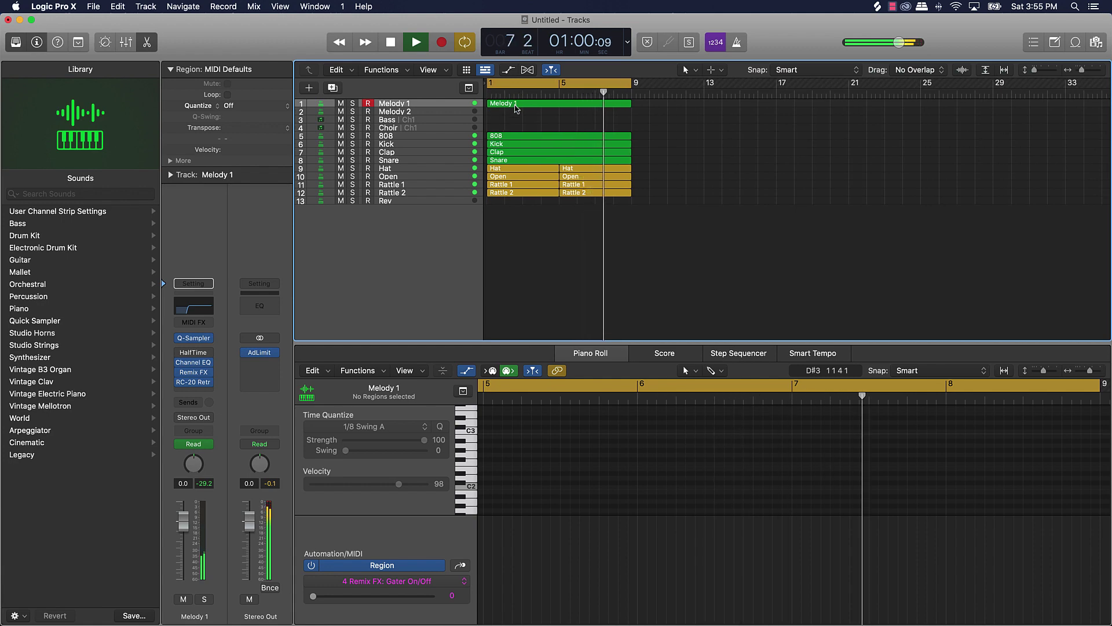
drag(515, 108, 517, 114)
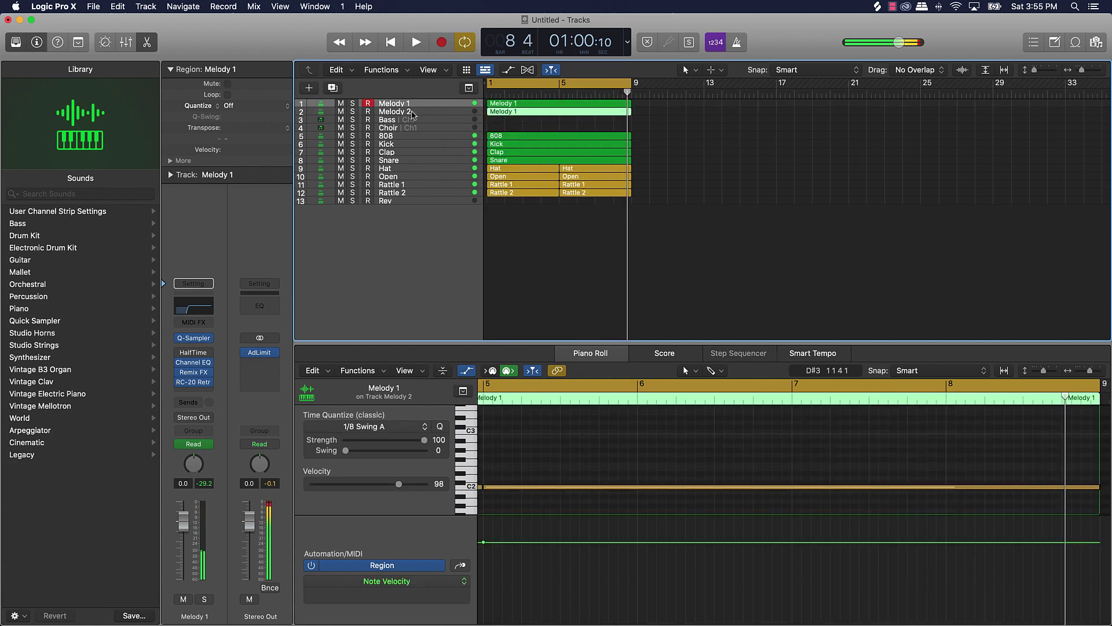
click(412, 113)
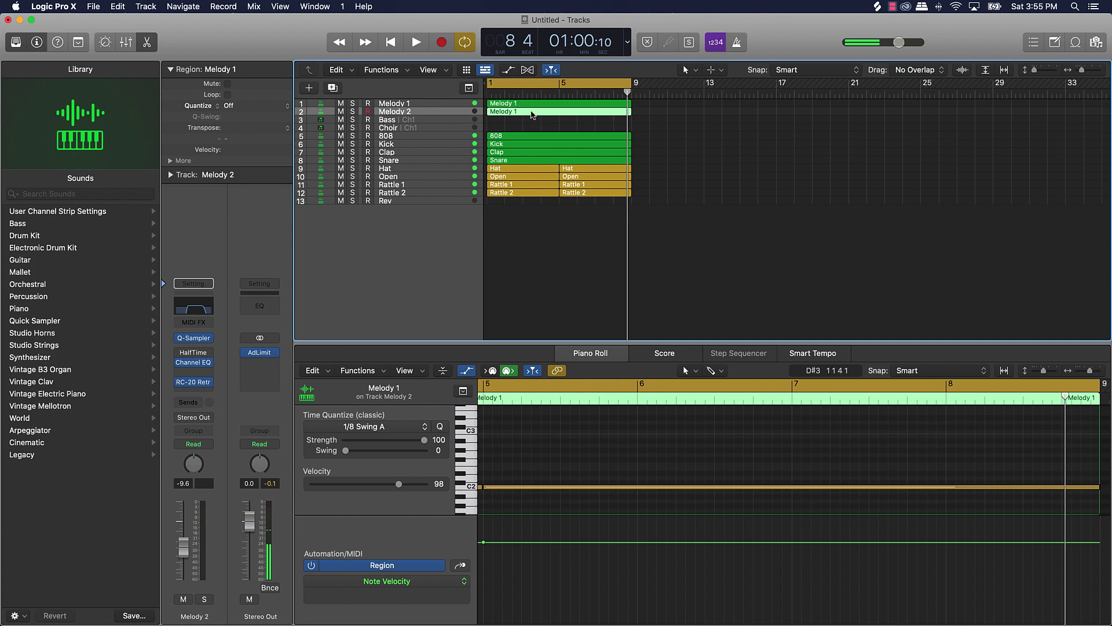
drag(500, 450, 493, 490)
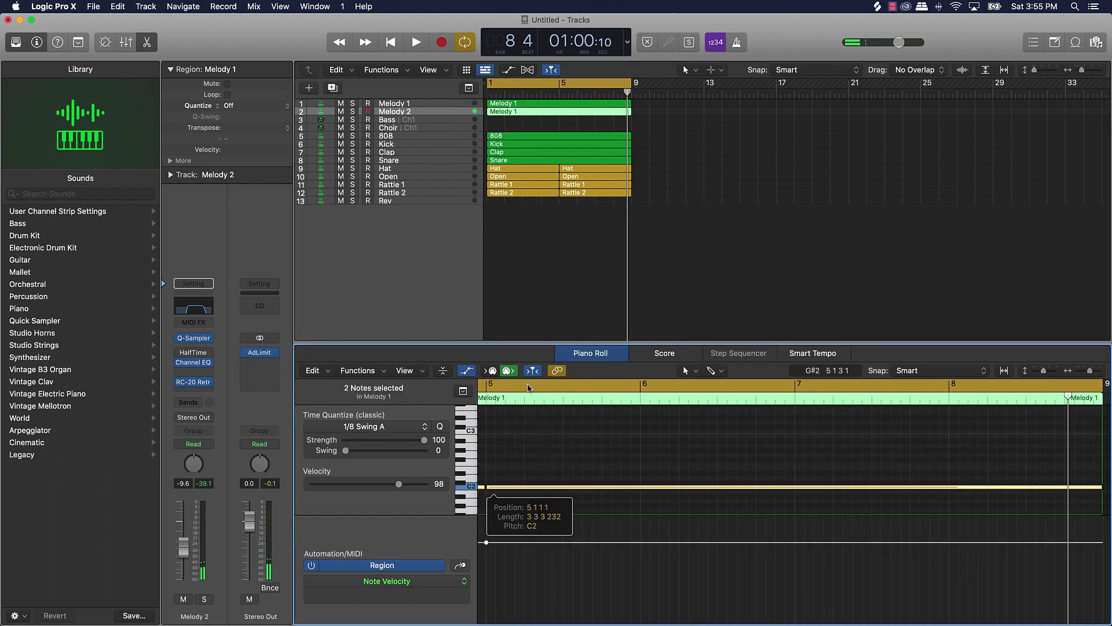
click(441, 114)
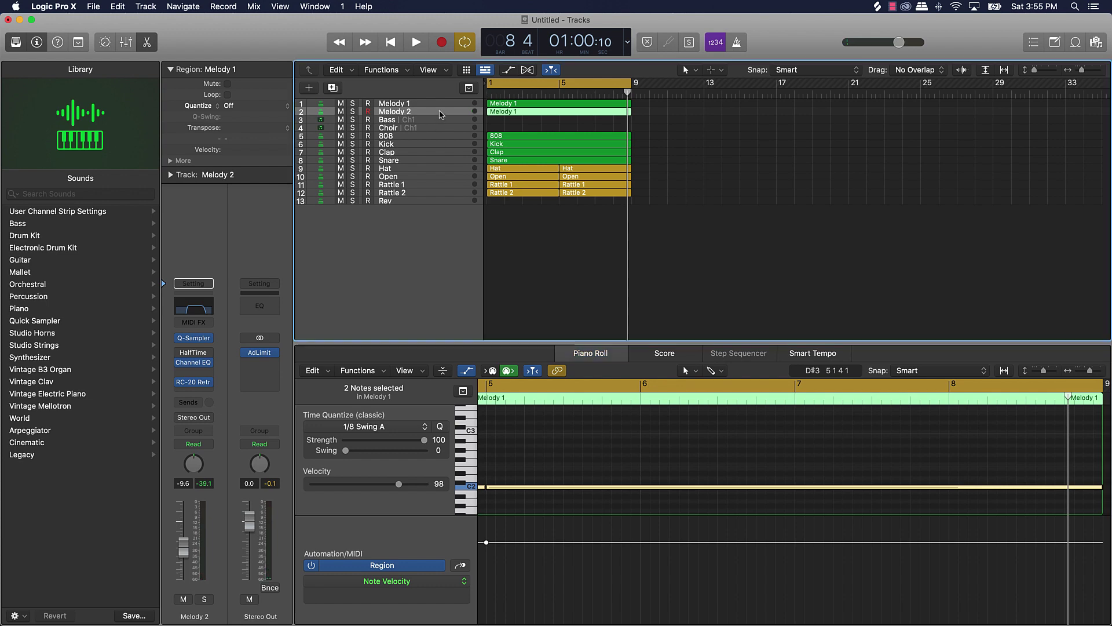
key(Delete)
key(super+BackSpace)
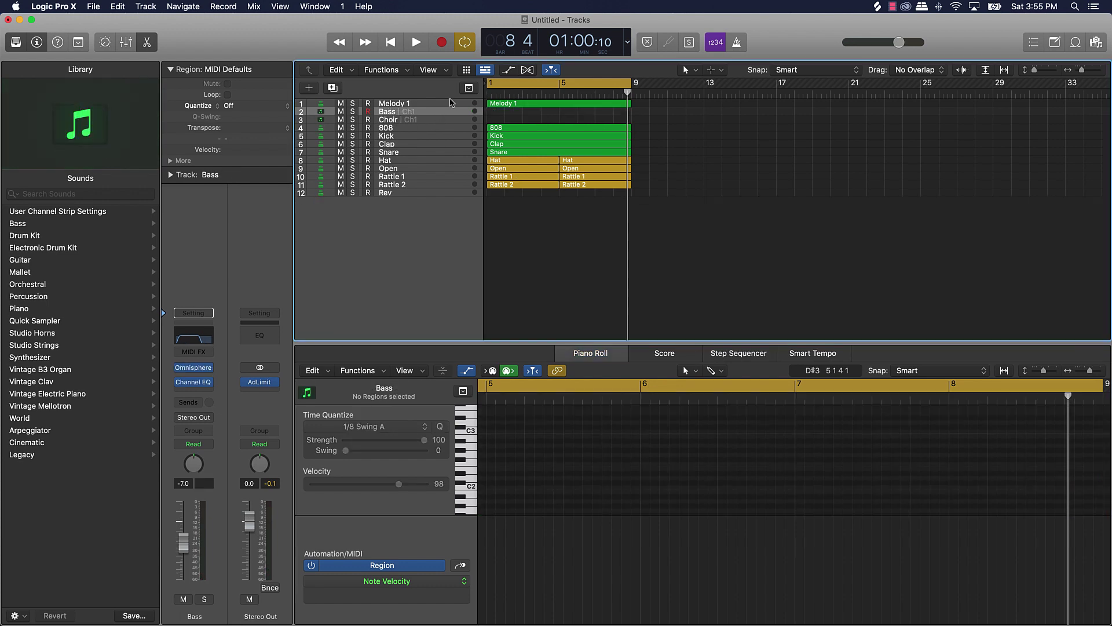
Step: Create a new track with Melody 1's settings and copy the Melody 1 region onto it
click(450, 105)
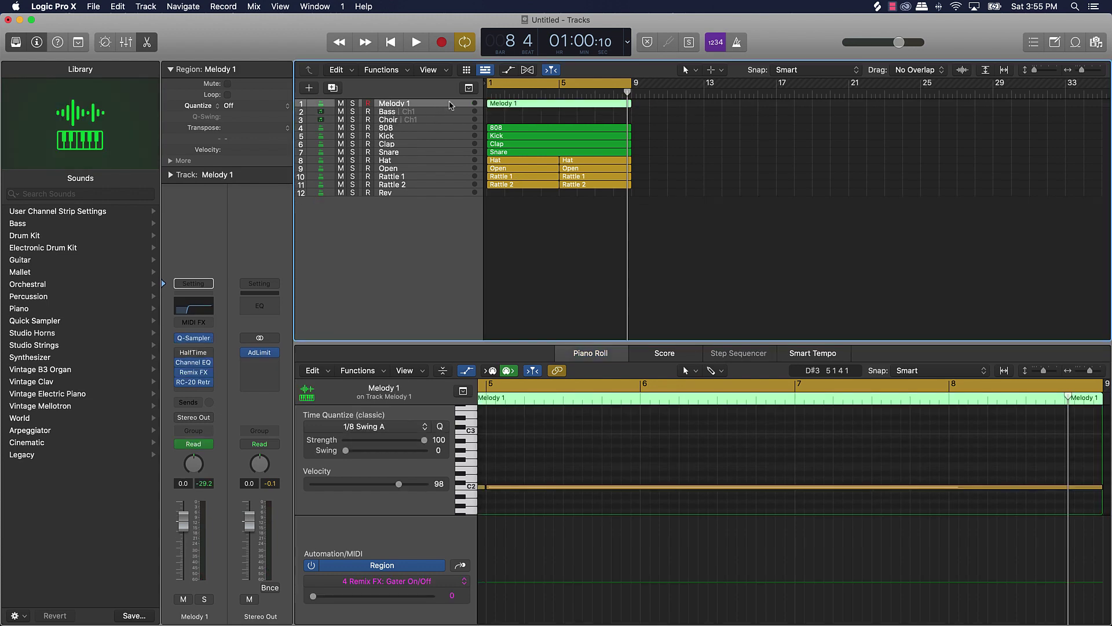
key(super+d)
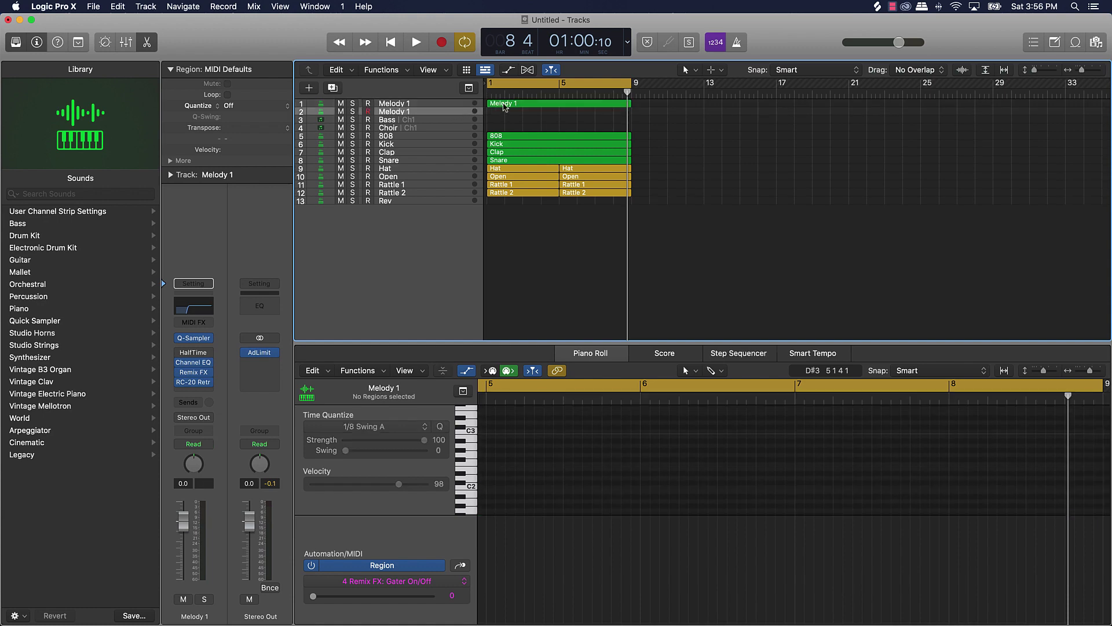
drag(505, 107, 505, 114)
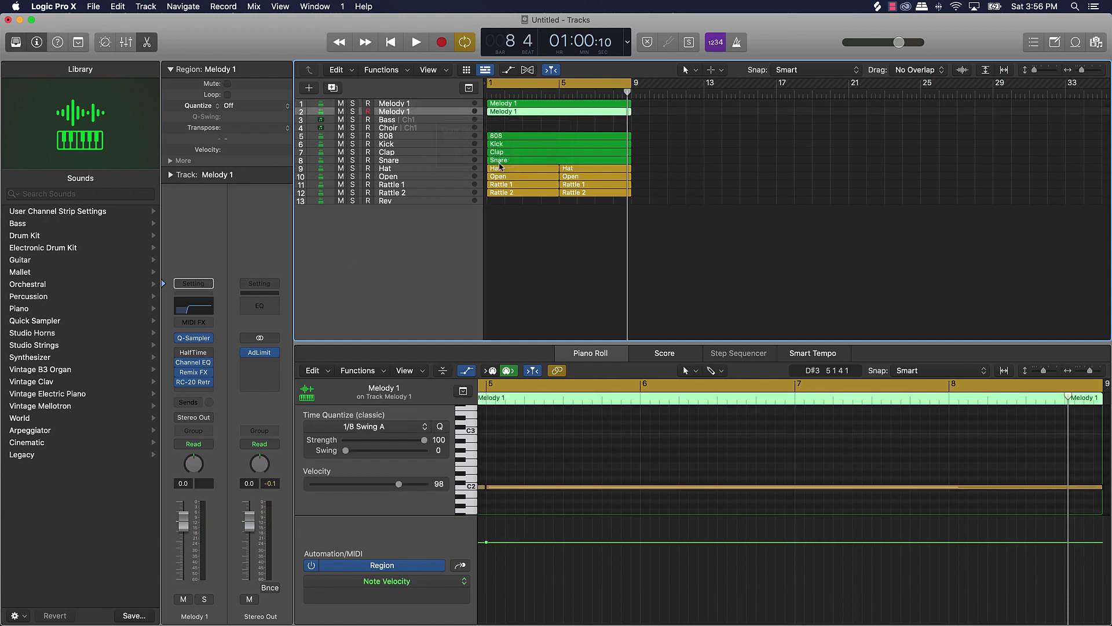
Step: Raise the copied notes from C2 to C#3, play the arrangement, and mute the original Melody 1 track
click(505, 487)
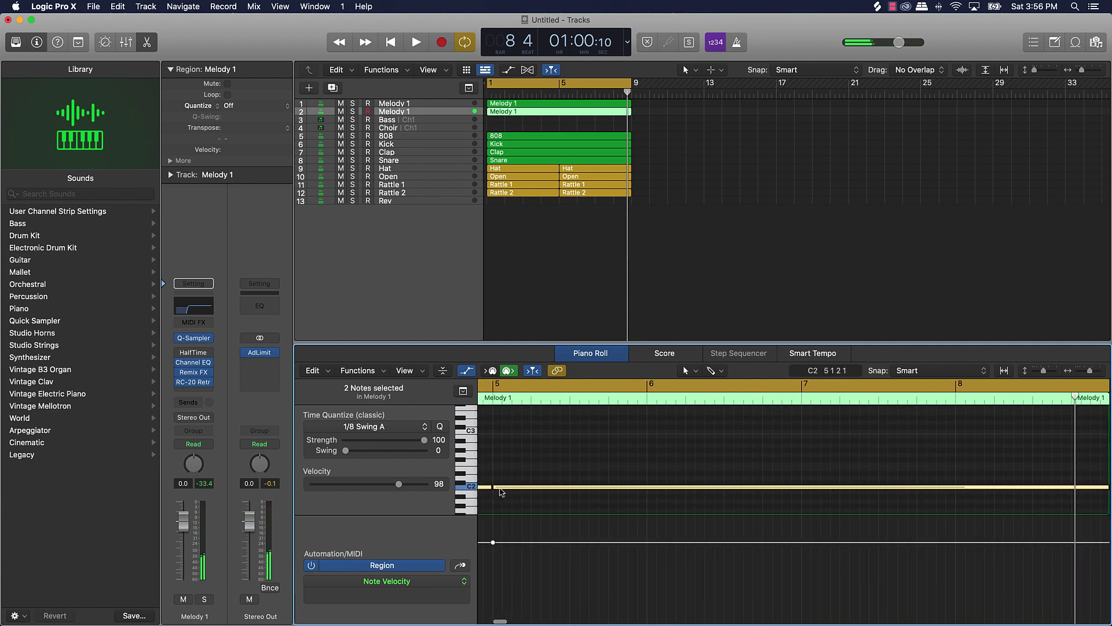
drag(502, 492, 505, 432)
click(524, 447)
key(space)
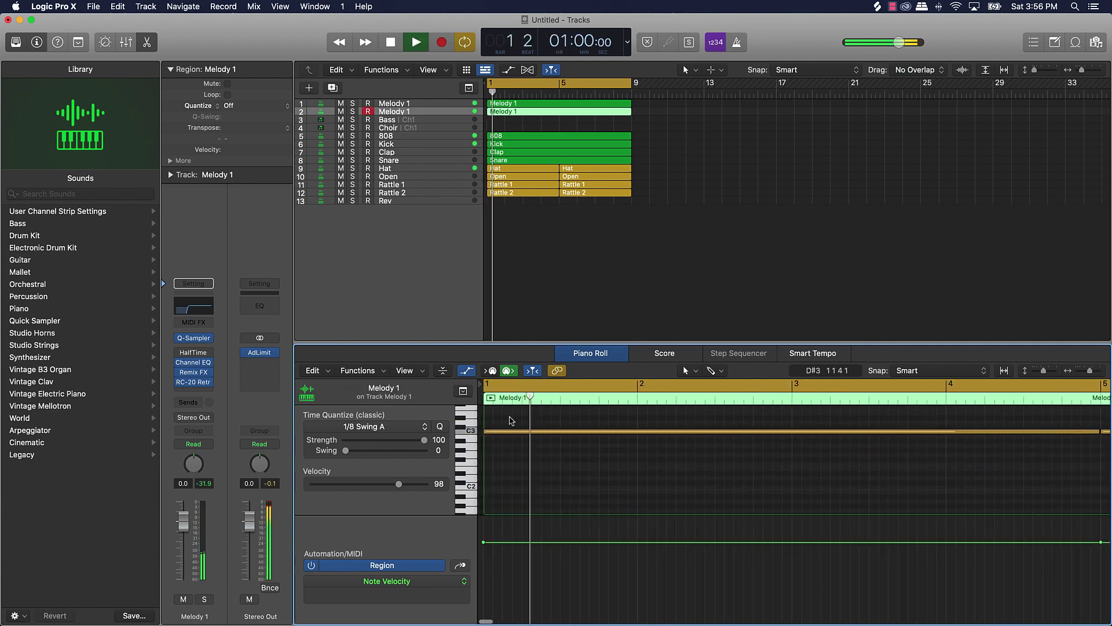
click(342, 104)
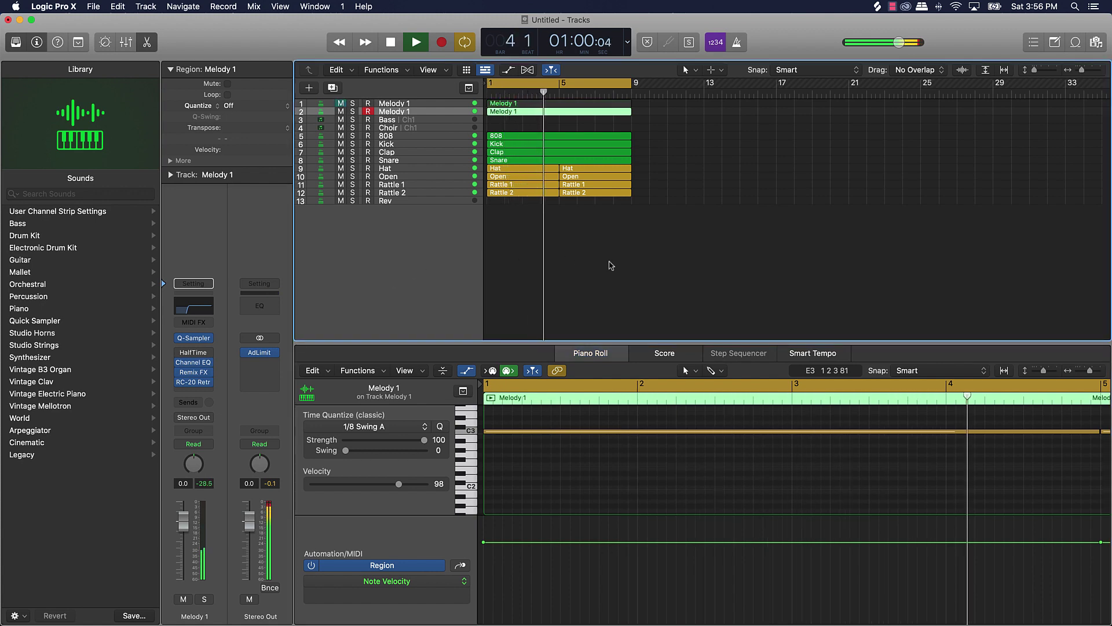
click(653, 263)
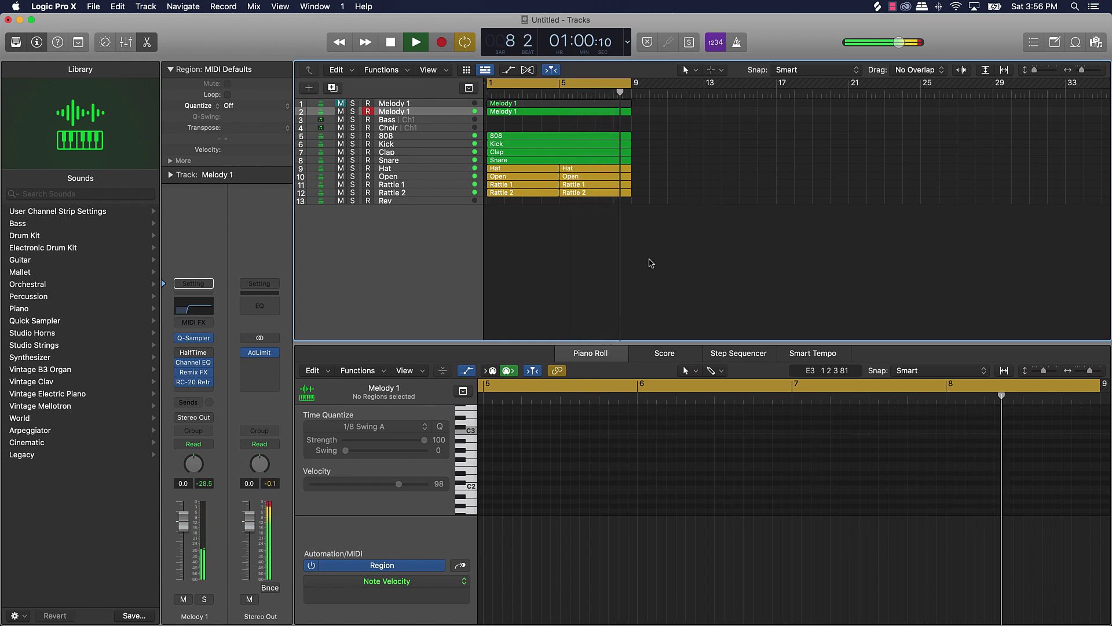
key(space)
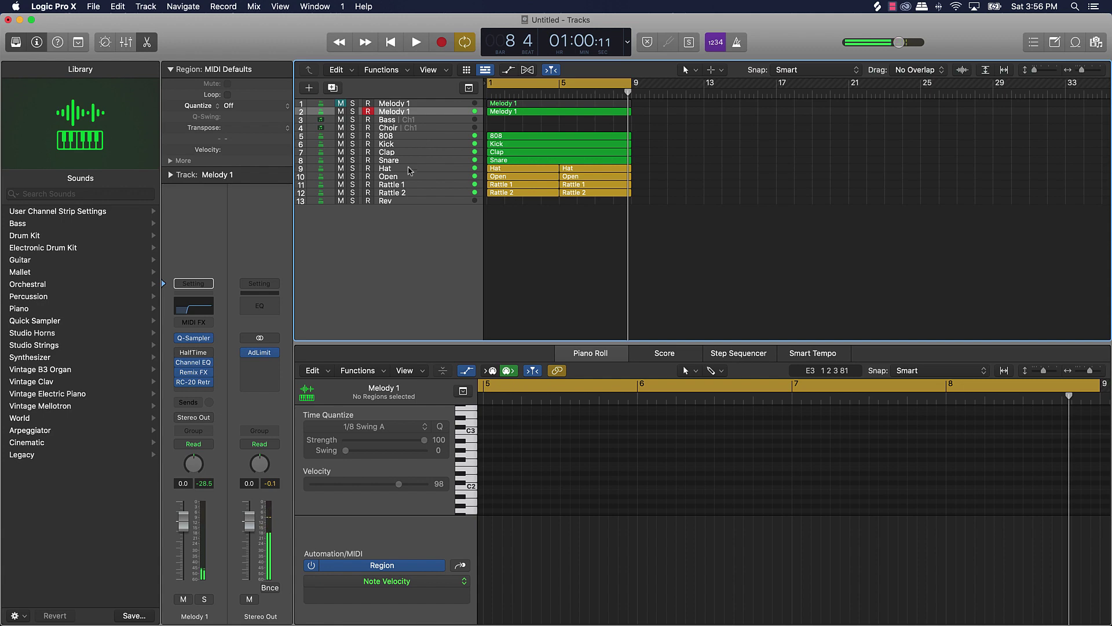
click(426, 135)
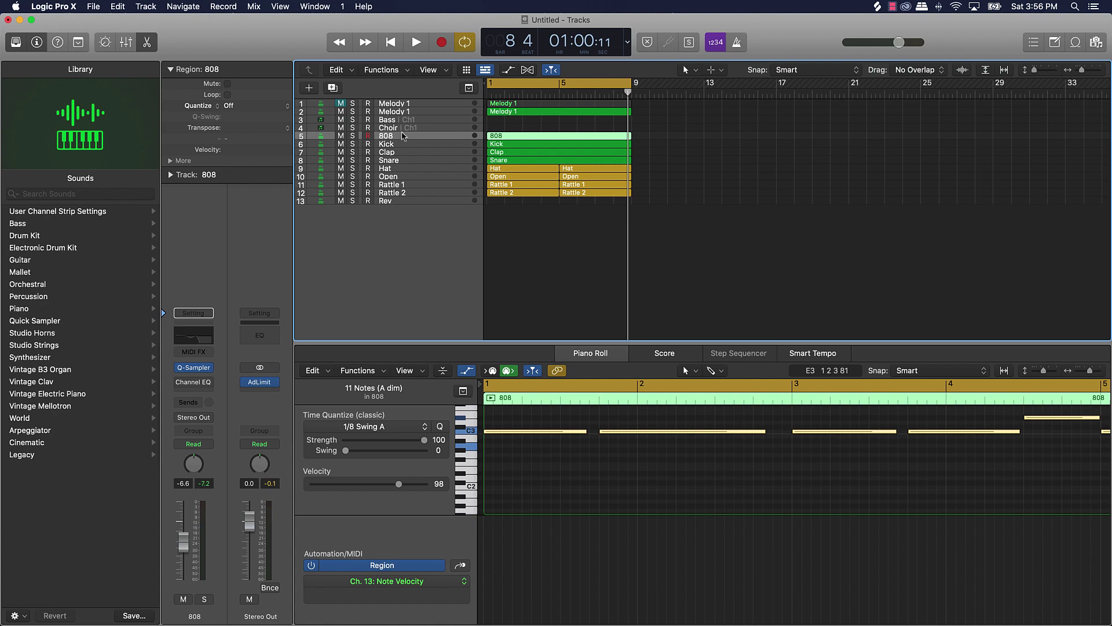
click(559, 229)
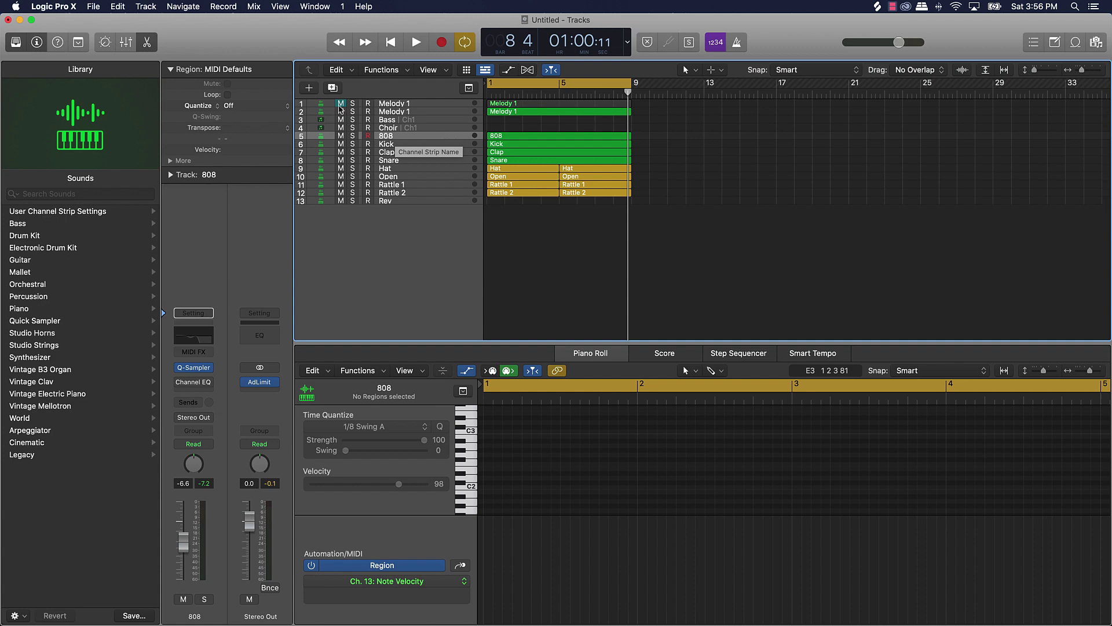
click(91, 7)
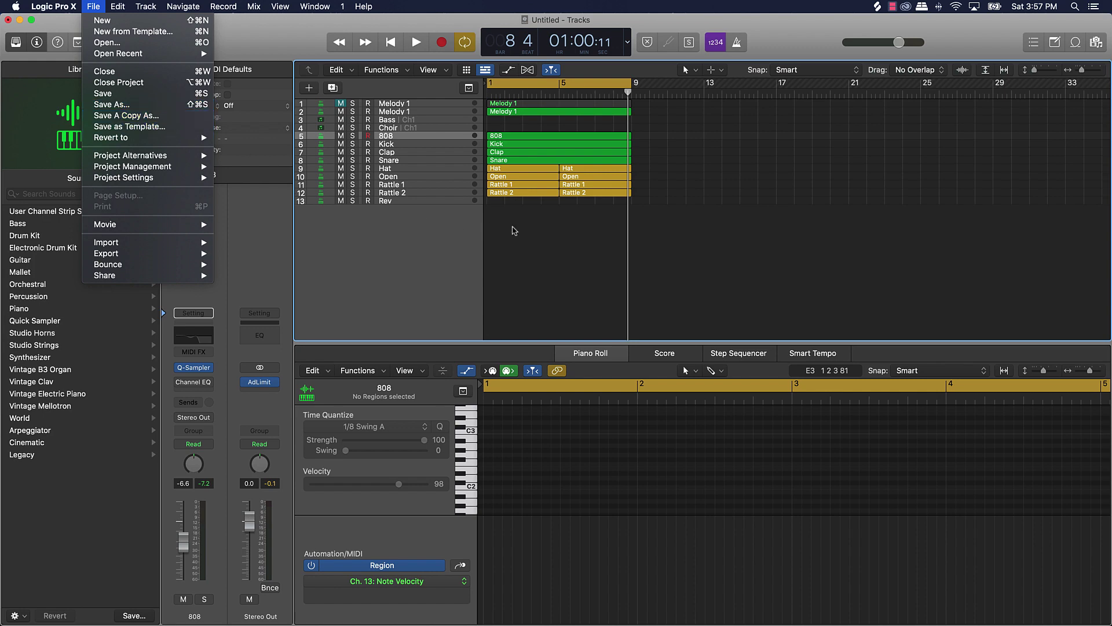
click(512, 230)
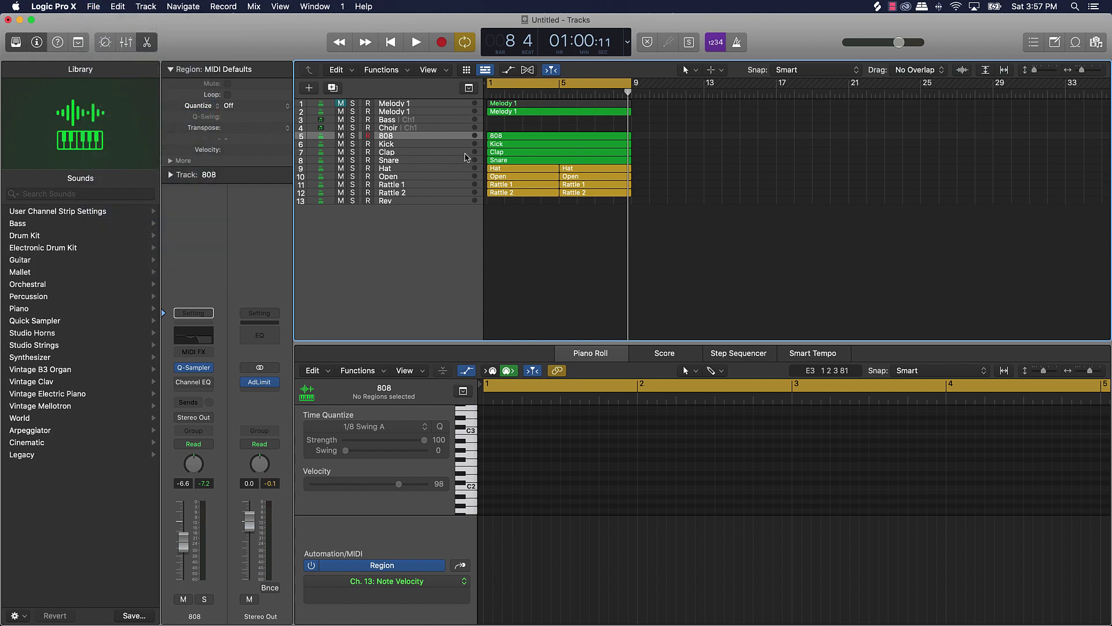